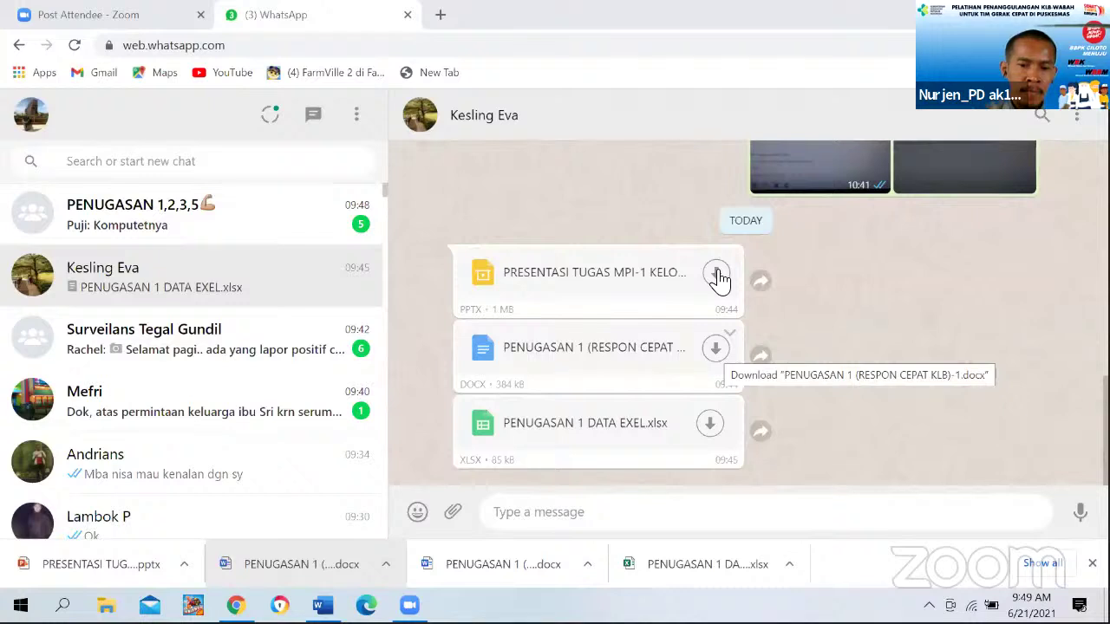
Step: Download the PPTX presentation on "TUGAS MPI-1" from the open chat and bring up Zoom's meeting controls
left_click(717, 275)
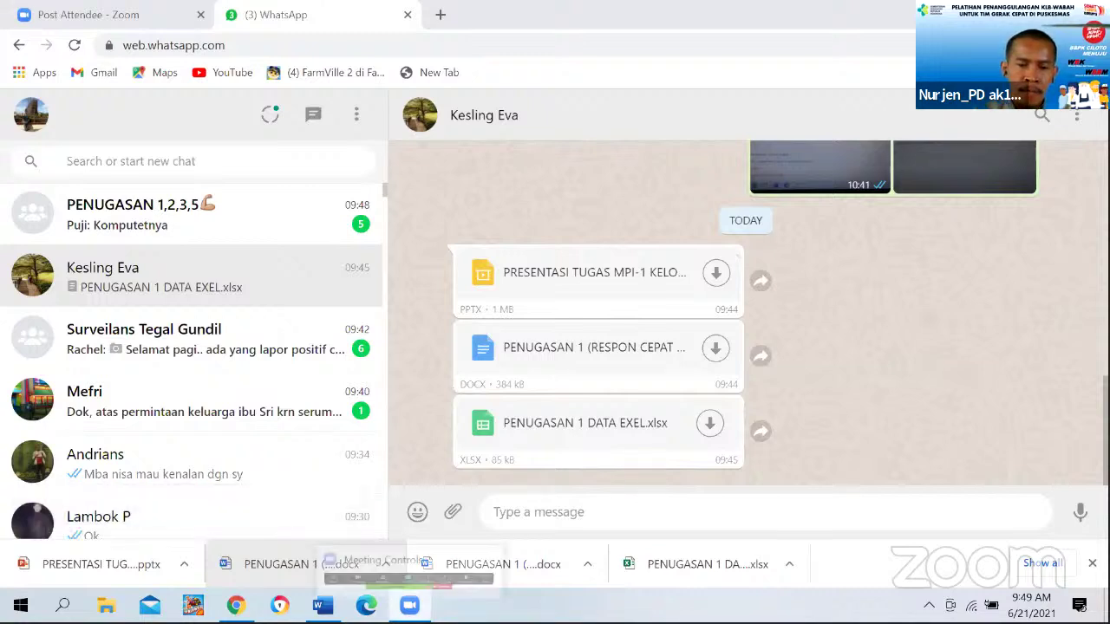
mouse_move(410, 605)
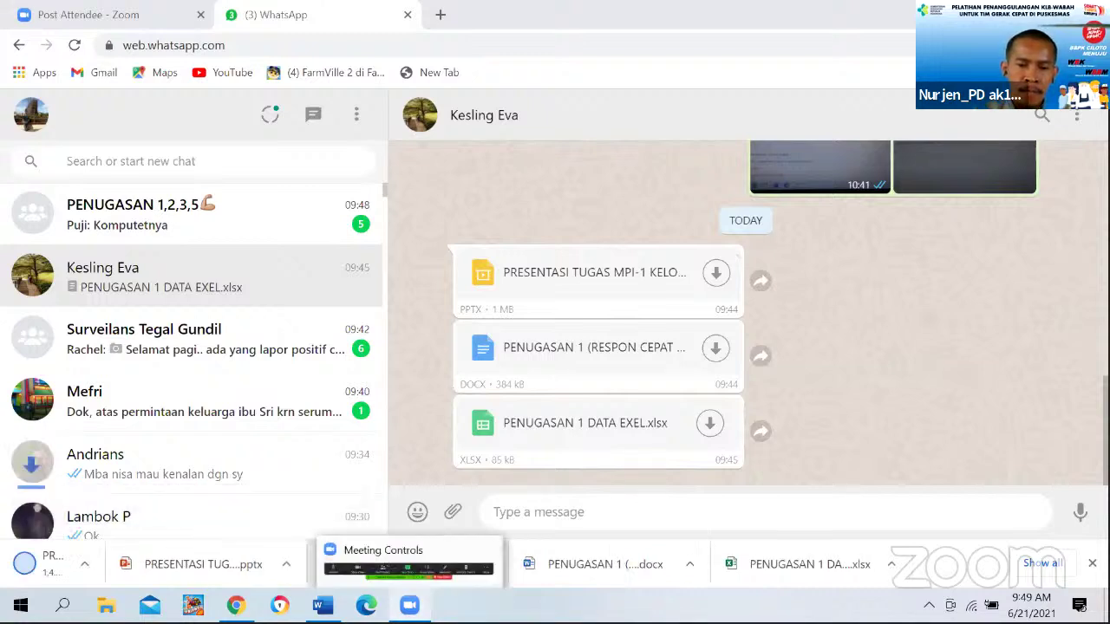
left_click(431, 564)
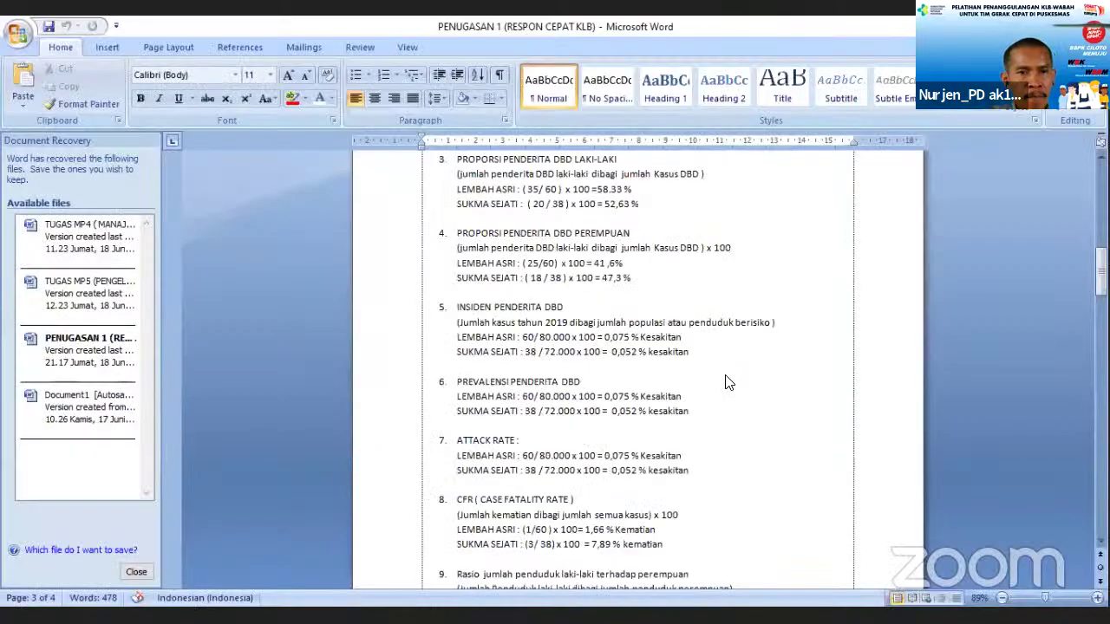
Step: In Word, skim the PENUGASAN 1 document from the Tugas 1b heading back through the completed results table to the first page
scroll(726, 386, "down", 15)
scroll(727, 389, "down", 5)
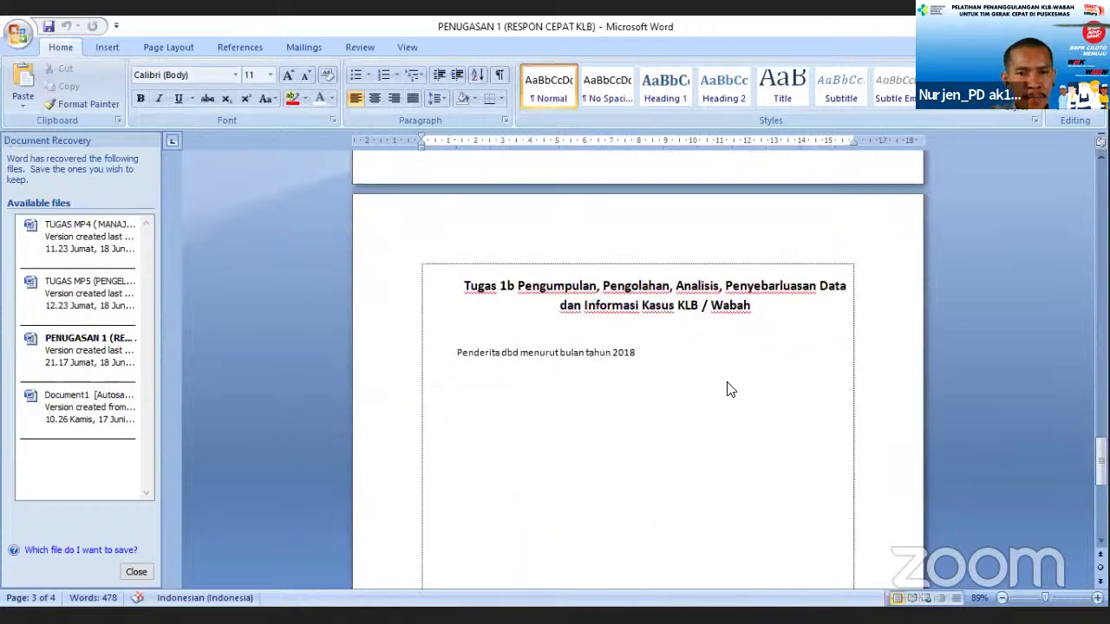
scroll(711, 456, "up", 3)
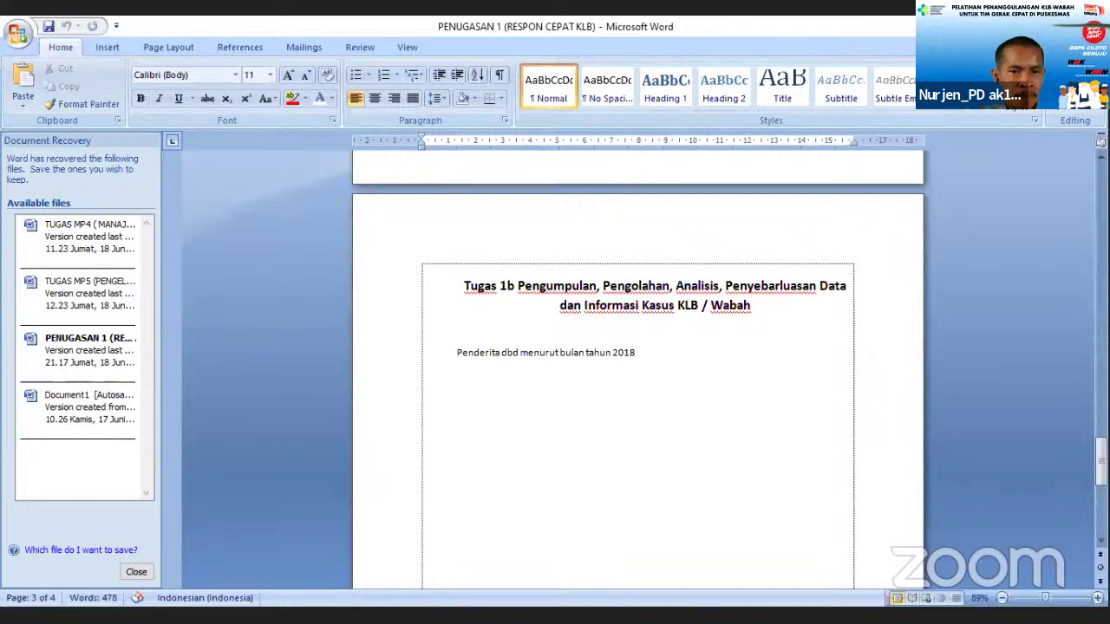
scroll(682, 586, "up", 6)
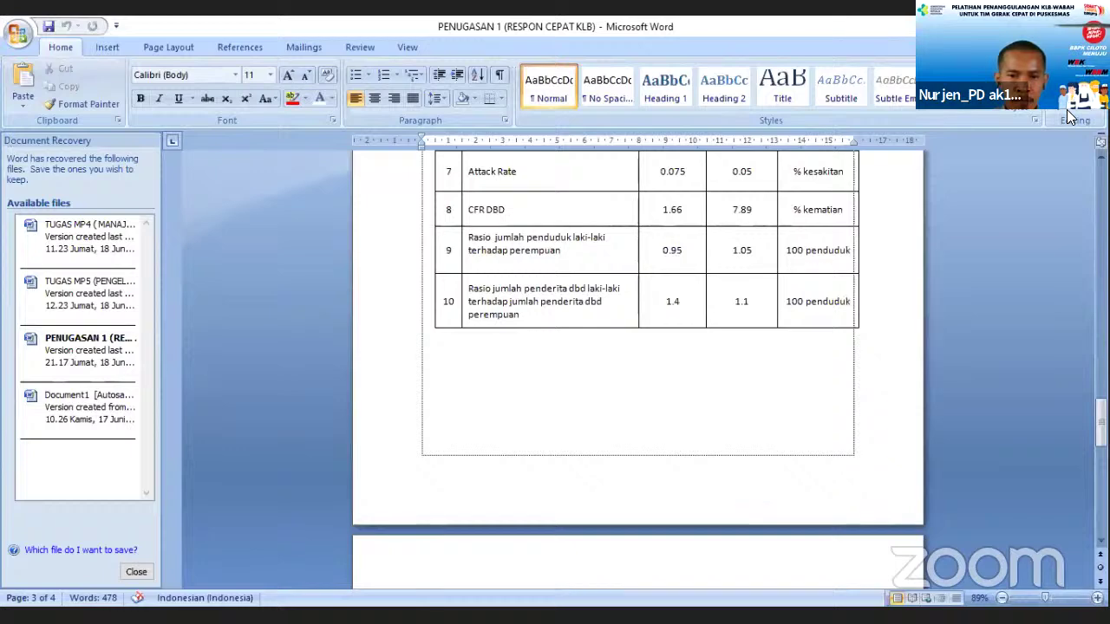
scroll(637, 347, "up", 3)
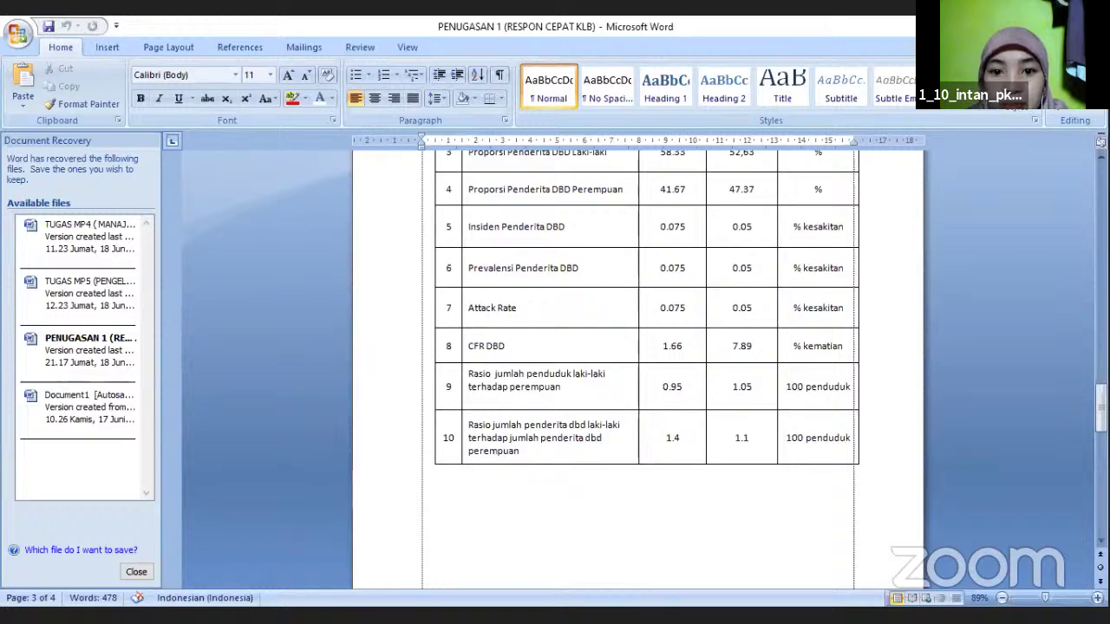
scroll(639, 465, "up", 20)
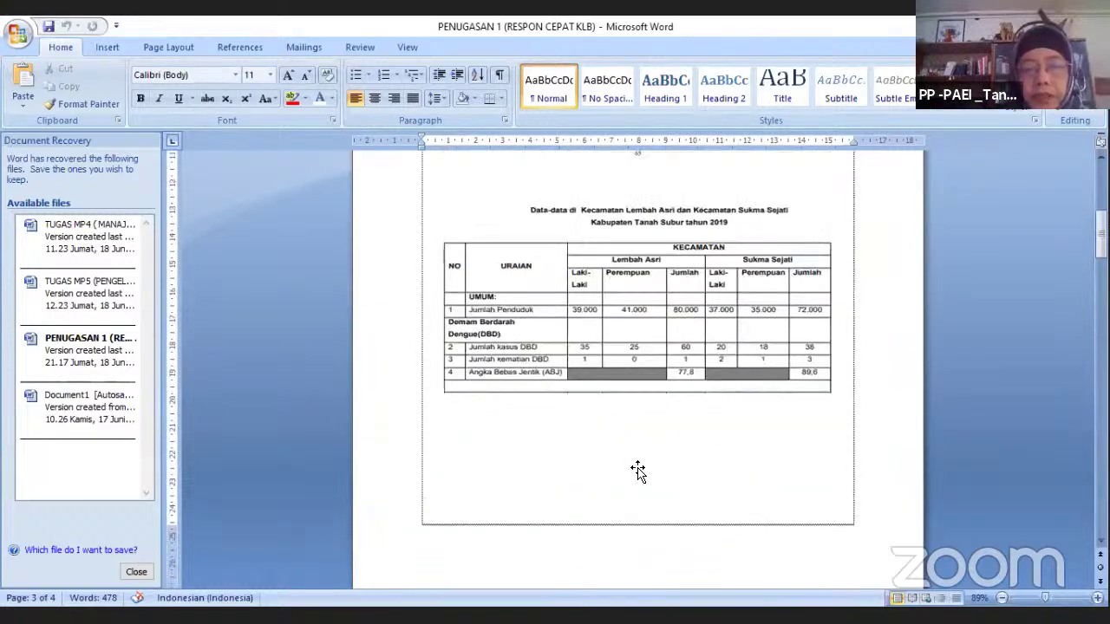
scroll(637, 469, "up", 8)
scroll(642, 464, "down", 2)
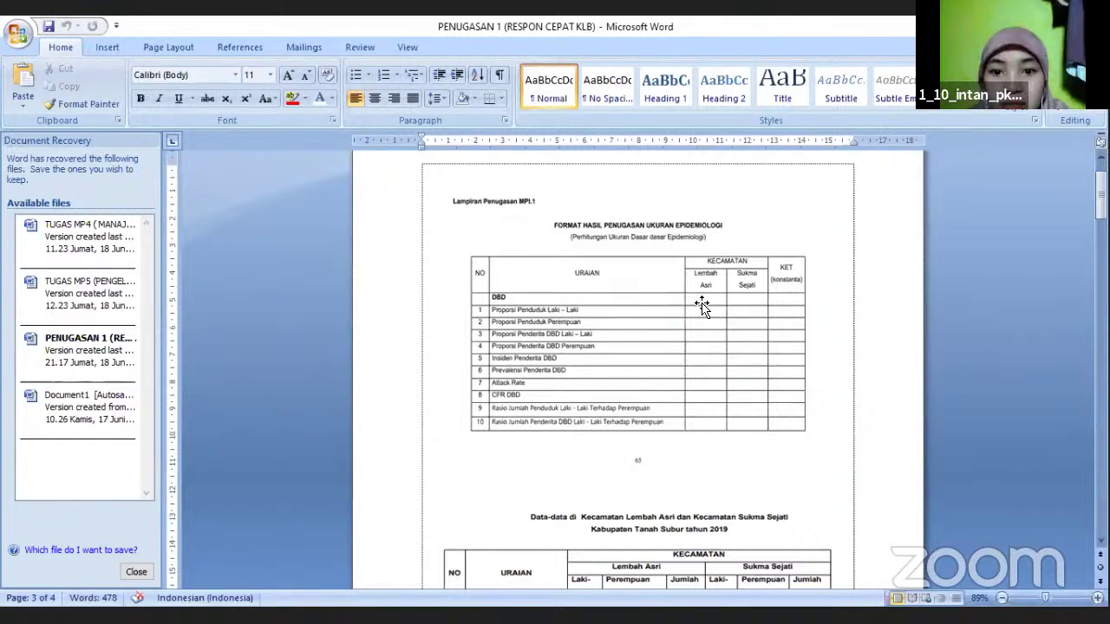
Step: Examine the blank epidemiological measures form and the 2019 data table for the Lembah Asri and Sukma Sejati districts
scroll(701, 295, "down", 4)
scroll(713, 316, "down", 1)
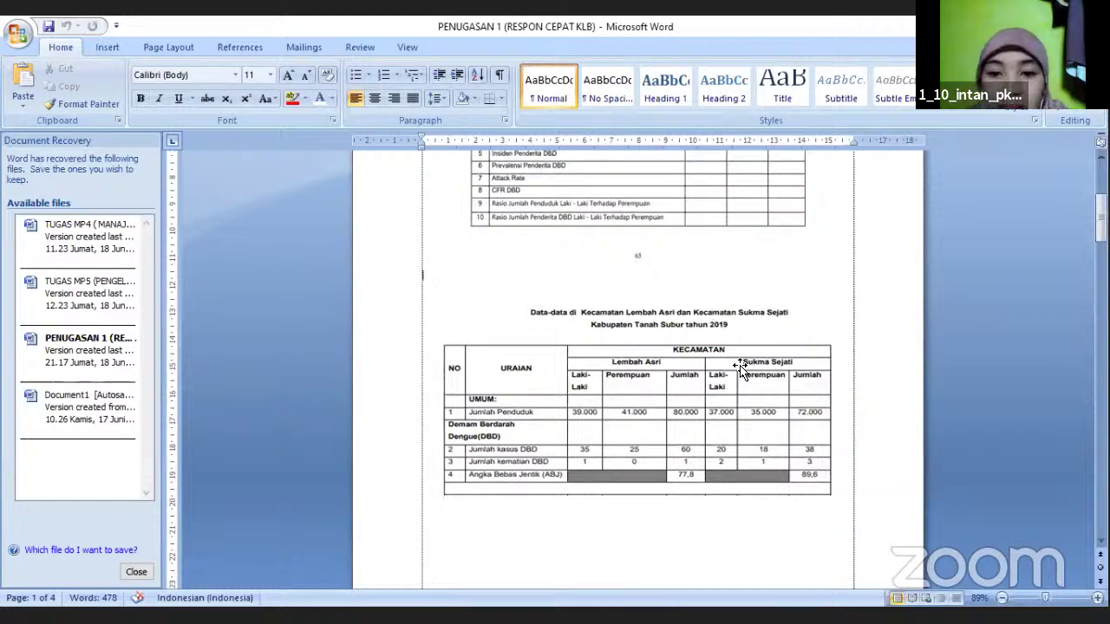
scroll(740, 367, "up", 6)
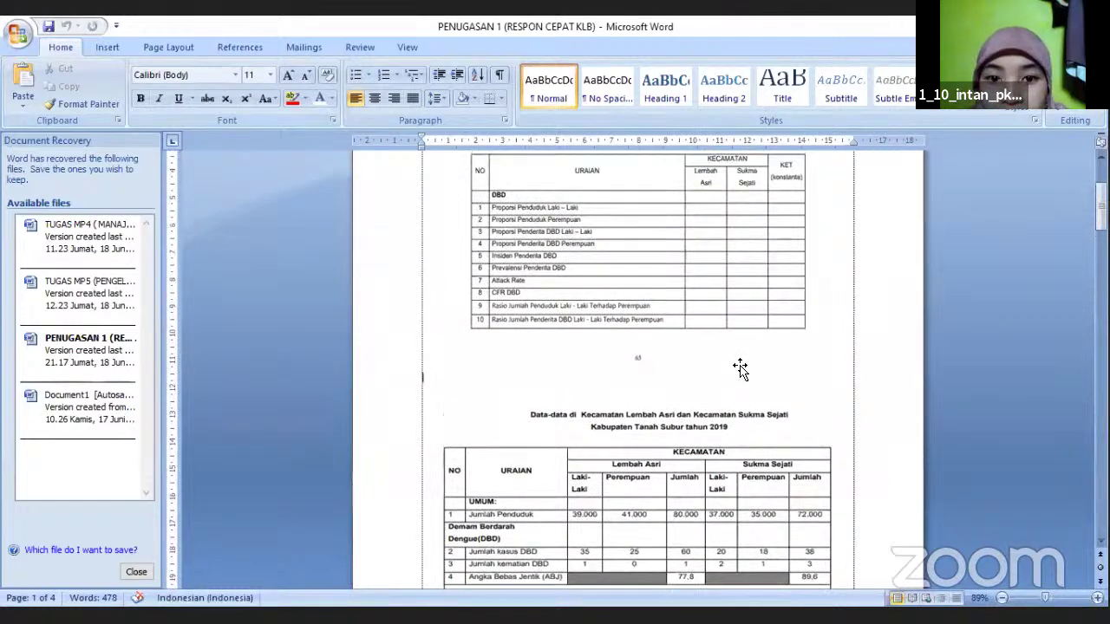
scroll(740, 367, "down", 5)
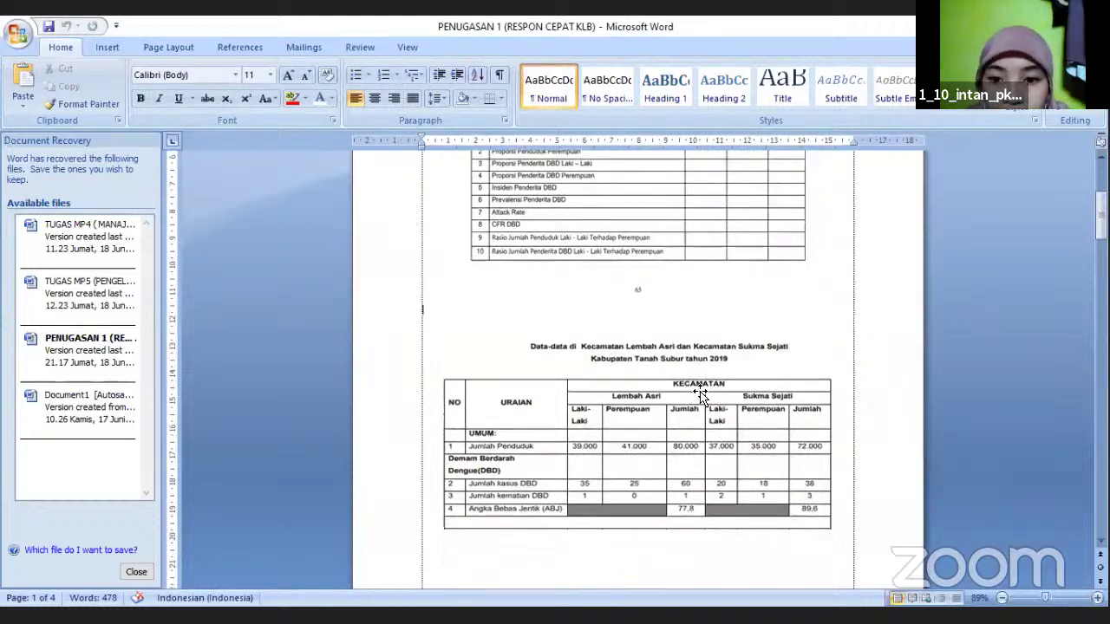
scroll(706, 398, "up", 3)
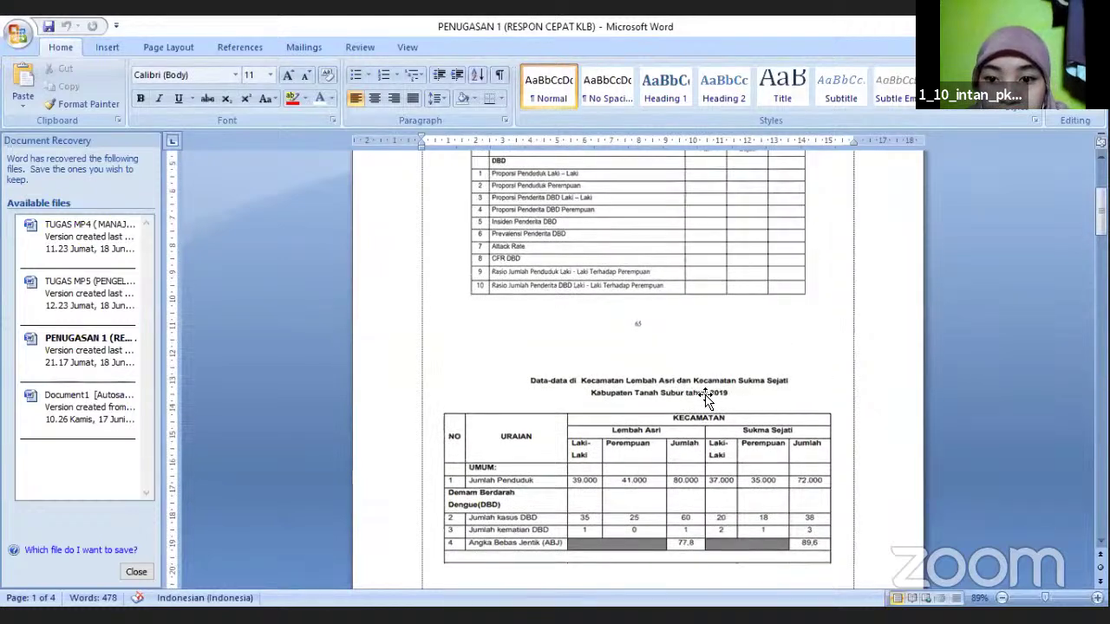
scroll(706, 398, "up", 1)
scroll(706, 398, "down", 1)
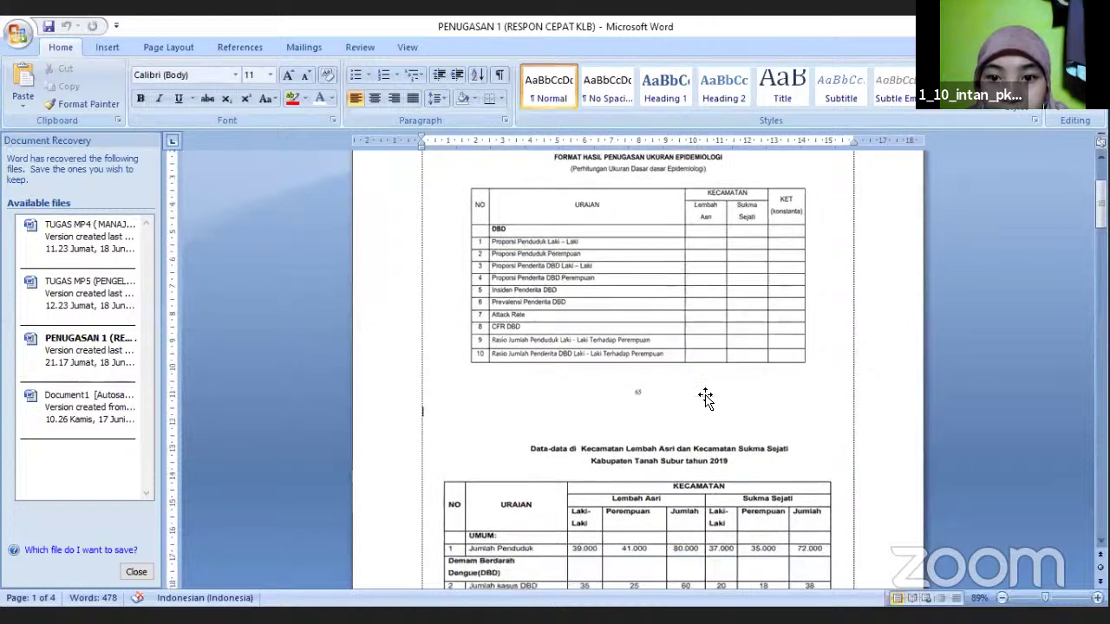
scroll(706, 398, "up", 1)
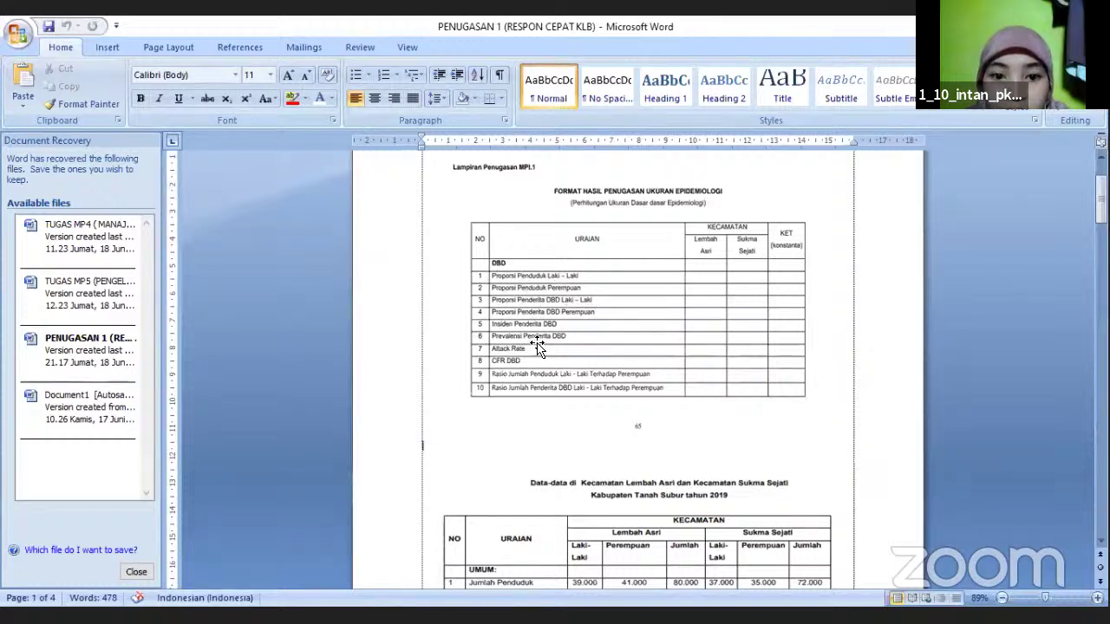
scroll(494, 389, "down", 2)
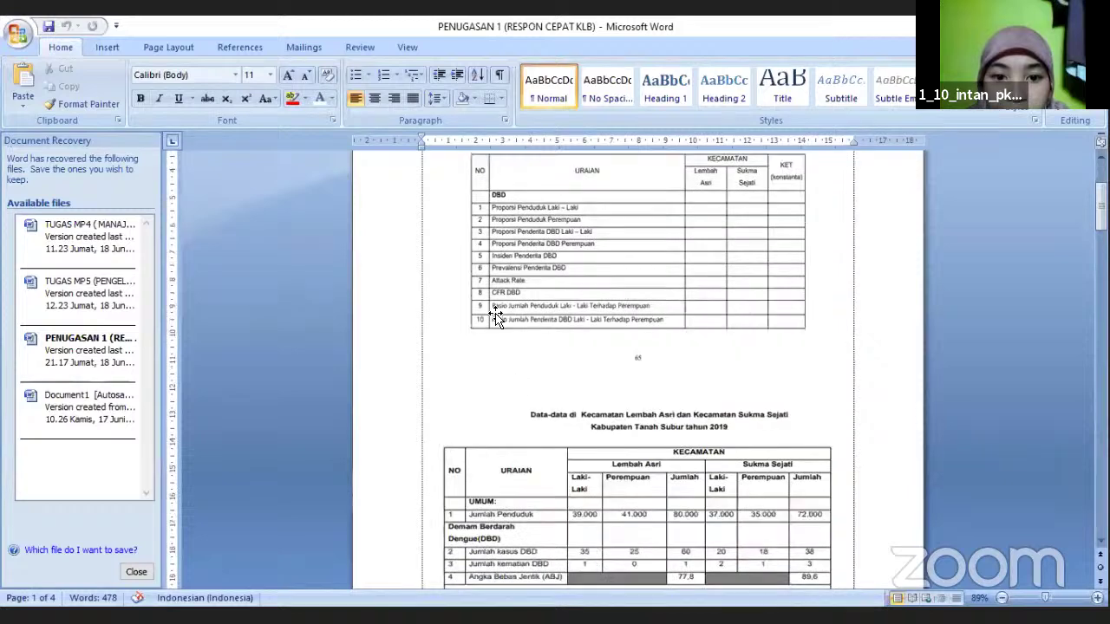
Step: Review the Tugas 1a calculations, from the male population proportion through the female DBD patient proportion
scroll(539, 371, "down", 15)
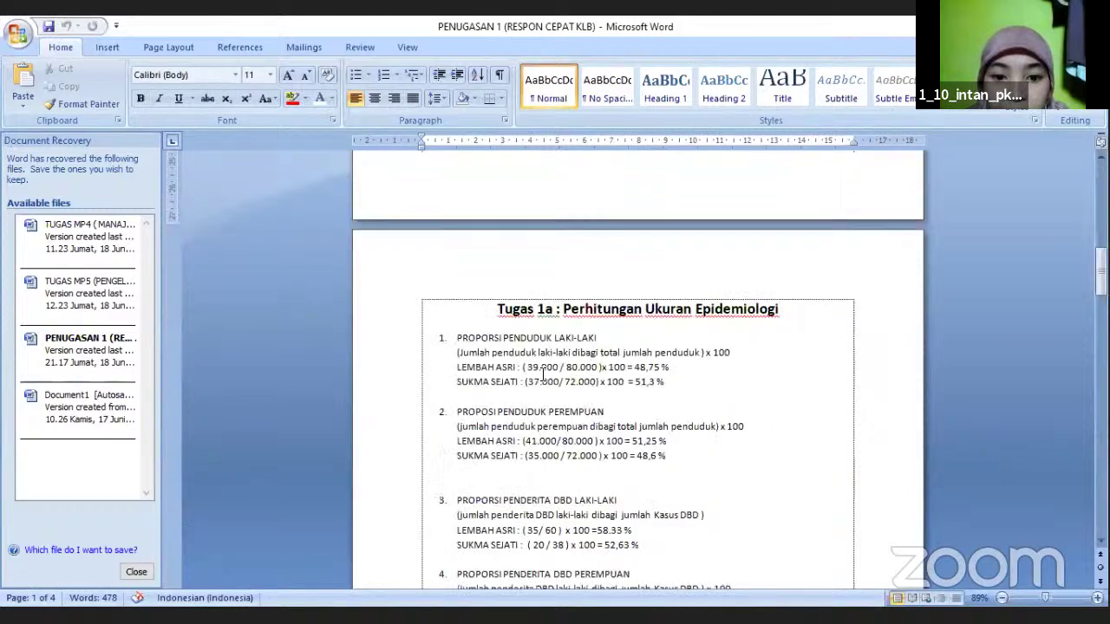
scroll(547, 387, "down", 2)
scroll(569, 394, "down", 2)
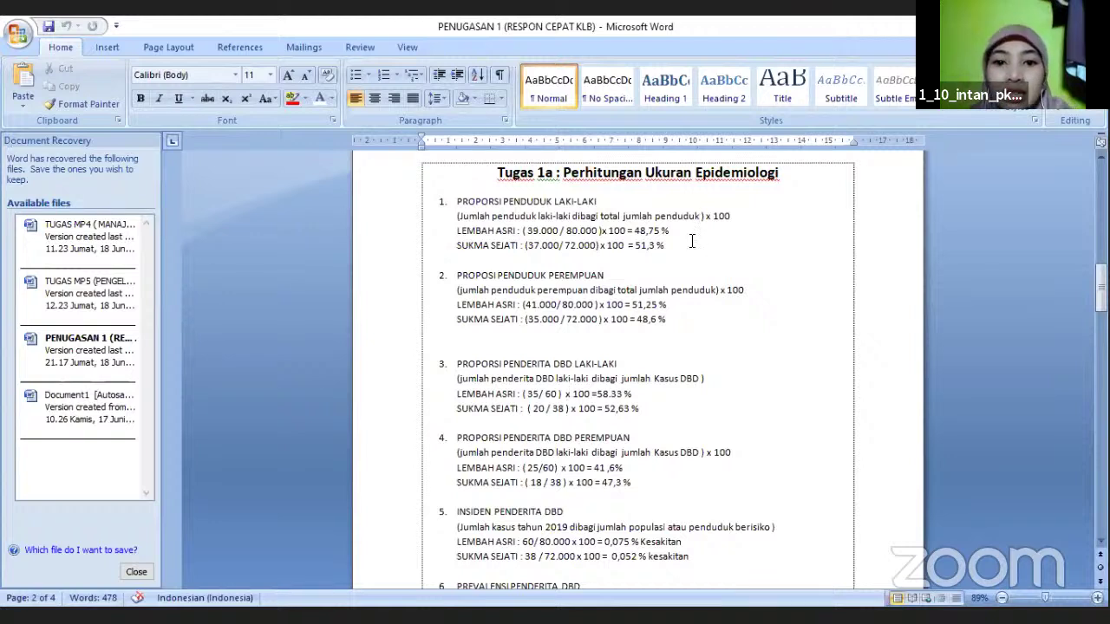
scroll(677, 258, "down", 1)
scroll(607, 265, "up", 1)
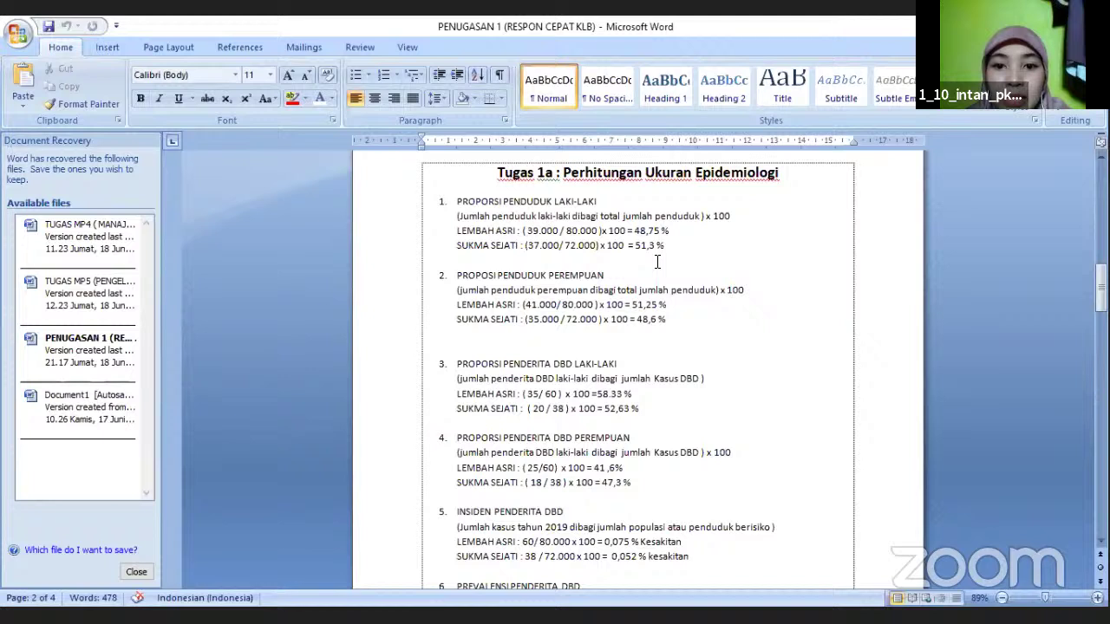
scroll(661, 284, "down", 1)
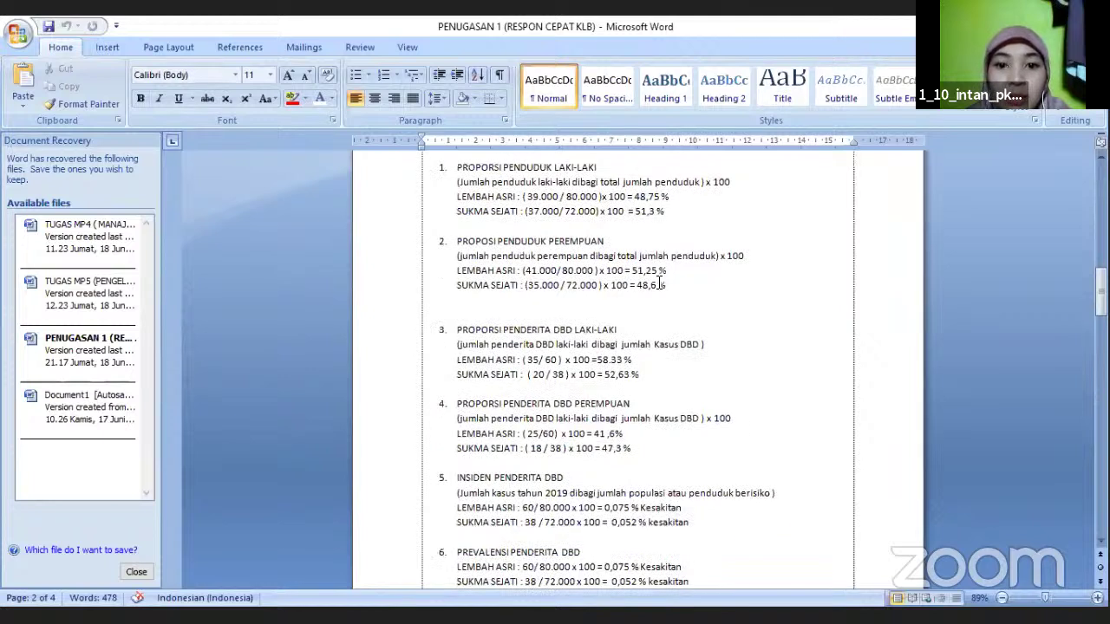
scroll(660, 284, "down", 1)
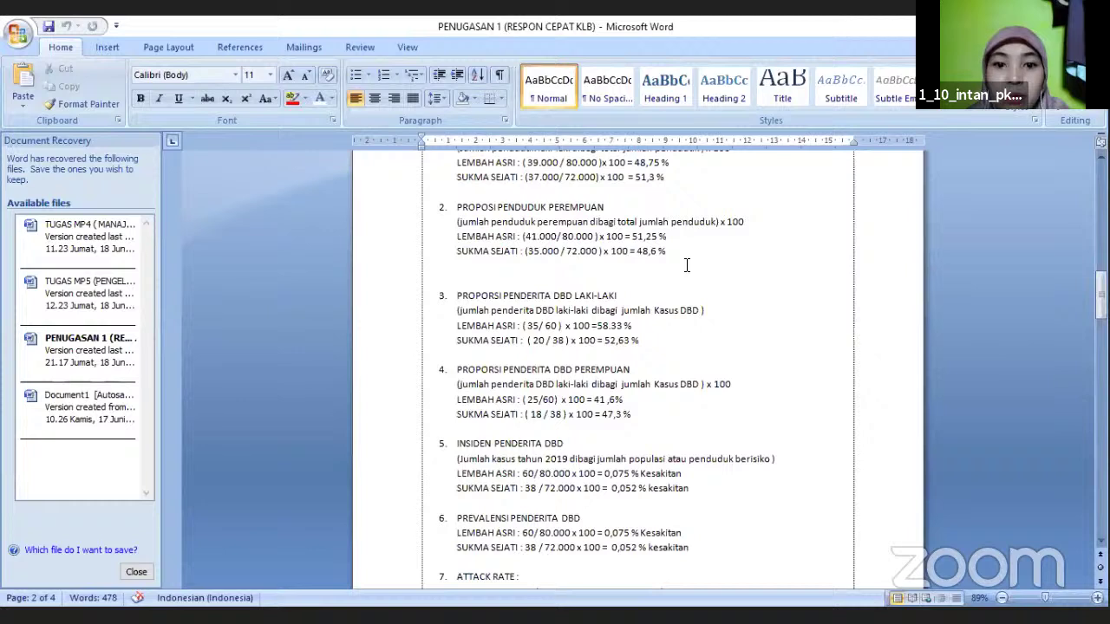
scroll(686, 265, "down", 1)
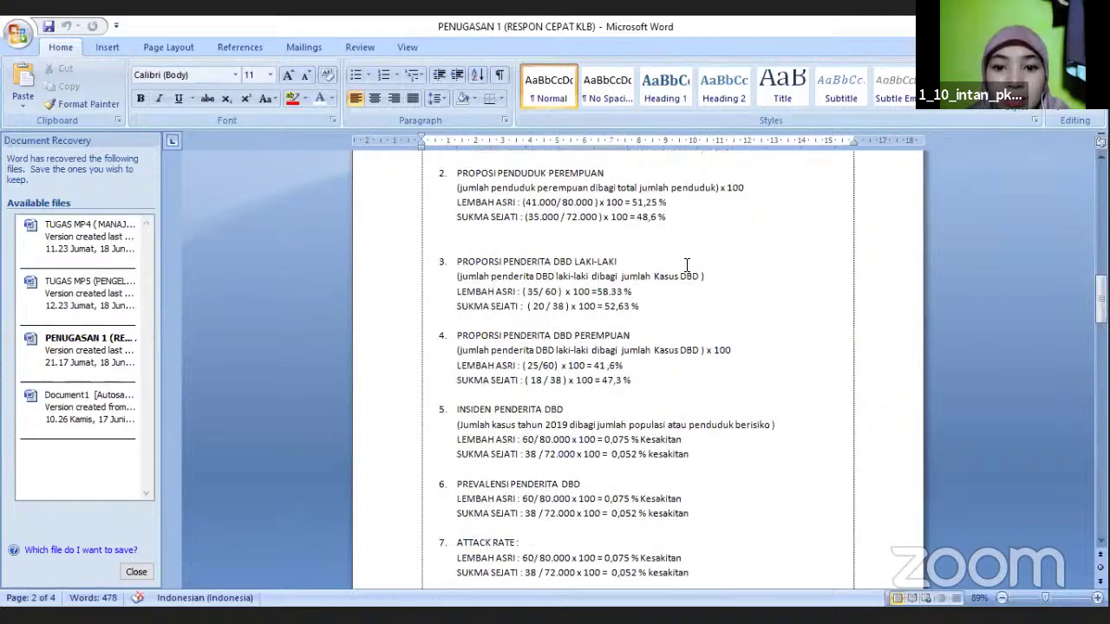
scroll(686, 266, "down", 1)
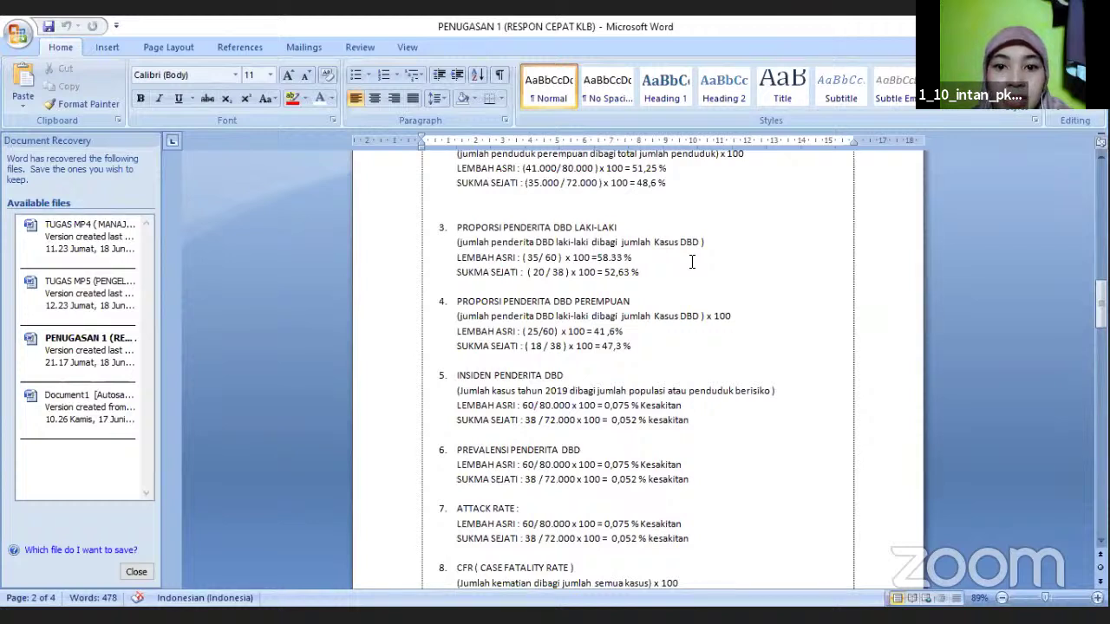
scroll(691, 300, "down", 1)
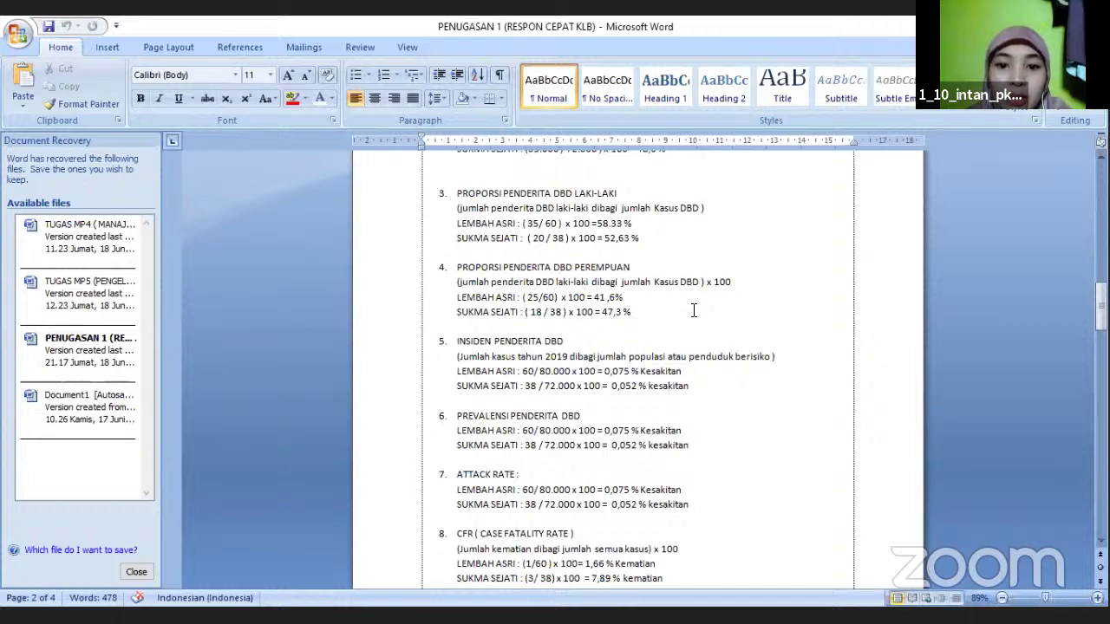
scroll(694, 310, "down", 1)
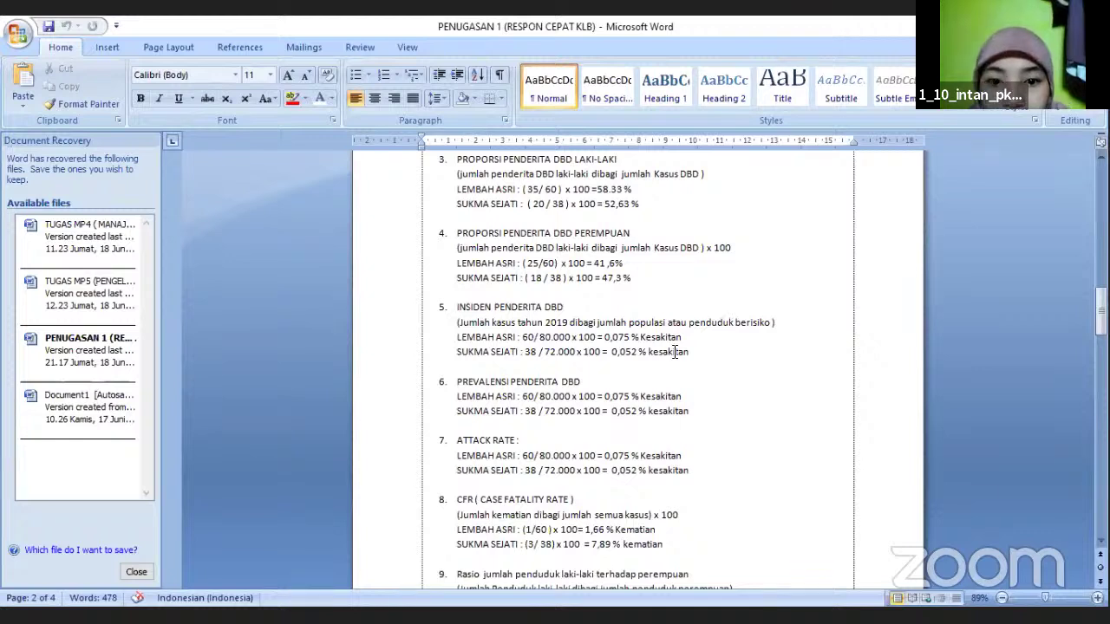
Step: Replace "laki-laki" with "perempuan" in the formula under item 4, PROPORSI PENDERITA DBD PEREMPUAN
left_click(587, 262)
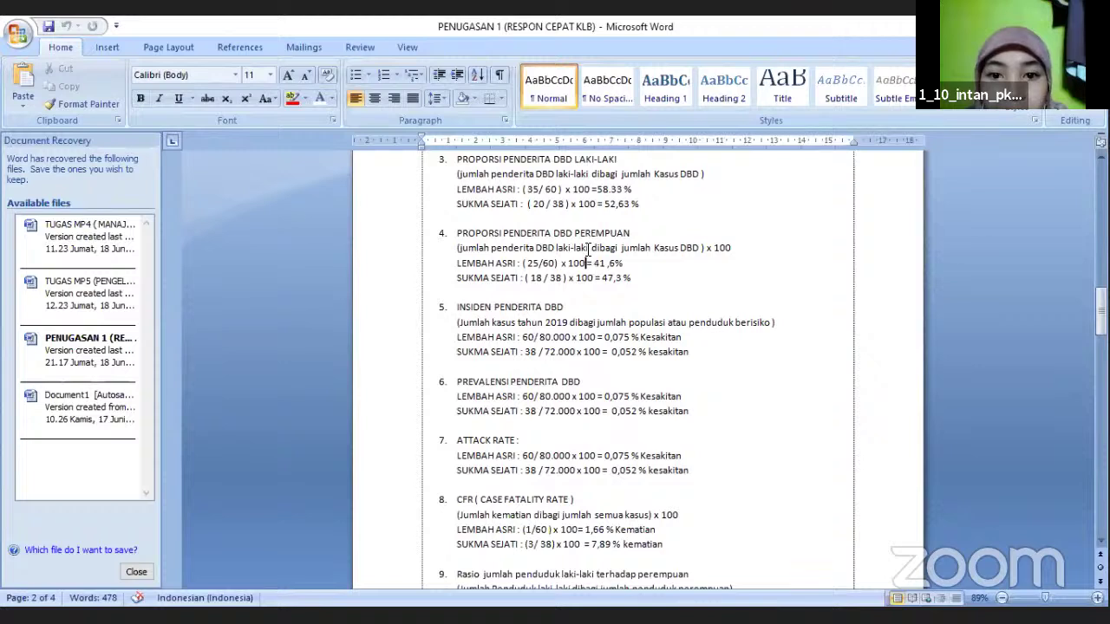
left_click(593, 249)
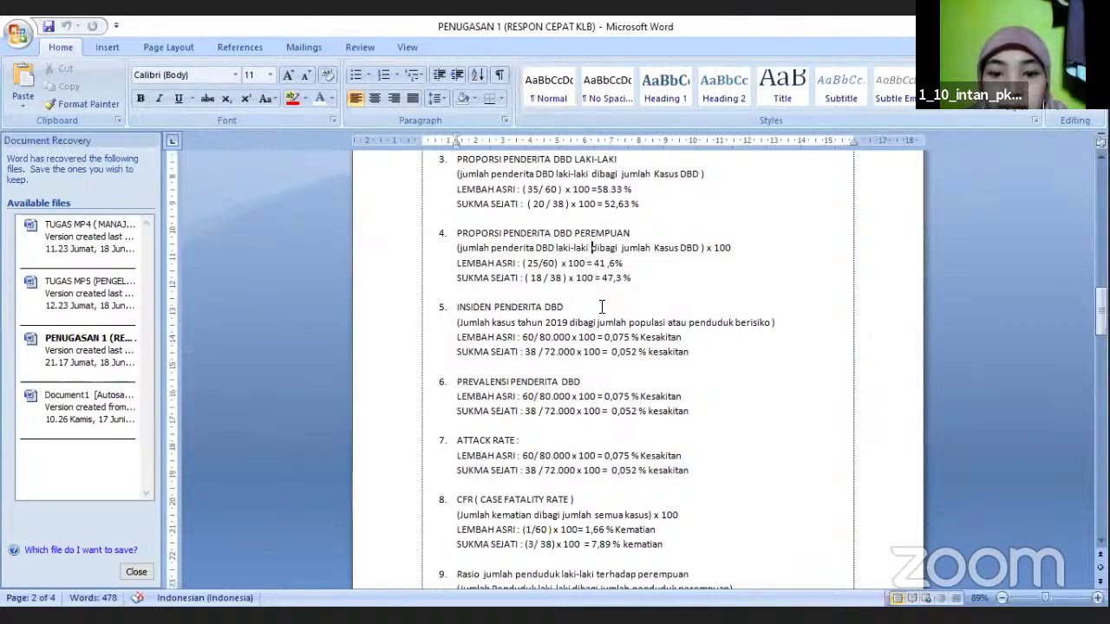
key("BackSpace")
key("BackSpace")
key("BackSpace")
key("BackSpace")
key("BackSpace")
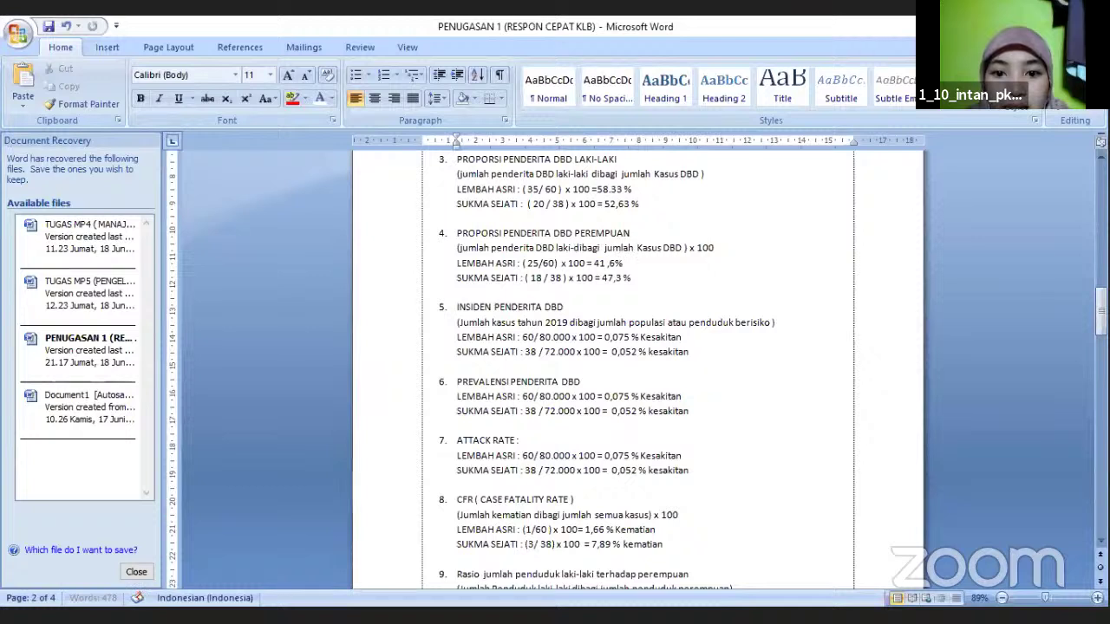
key("BackSpace")
key("BackSpace")
key("BackSpace")
key("BackSpace")
key("BackSpace")
type("pe")
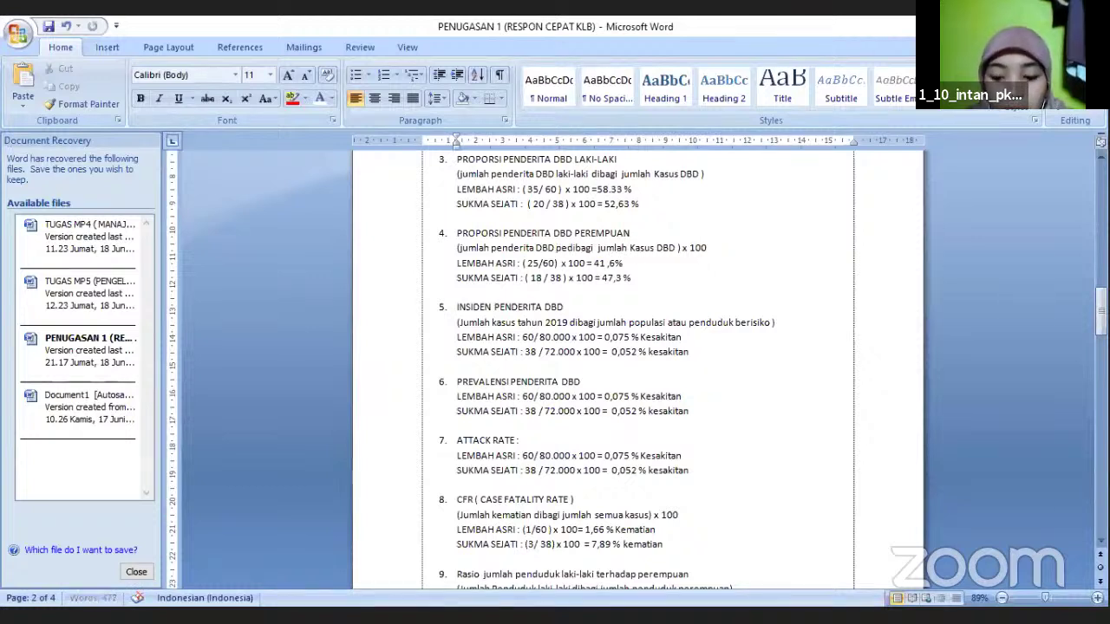
type("rempuan")
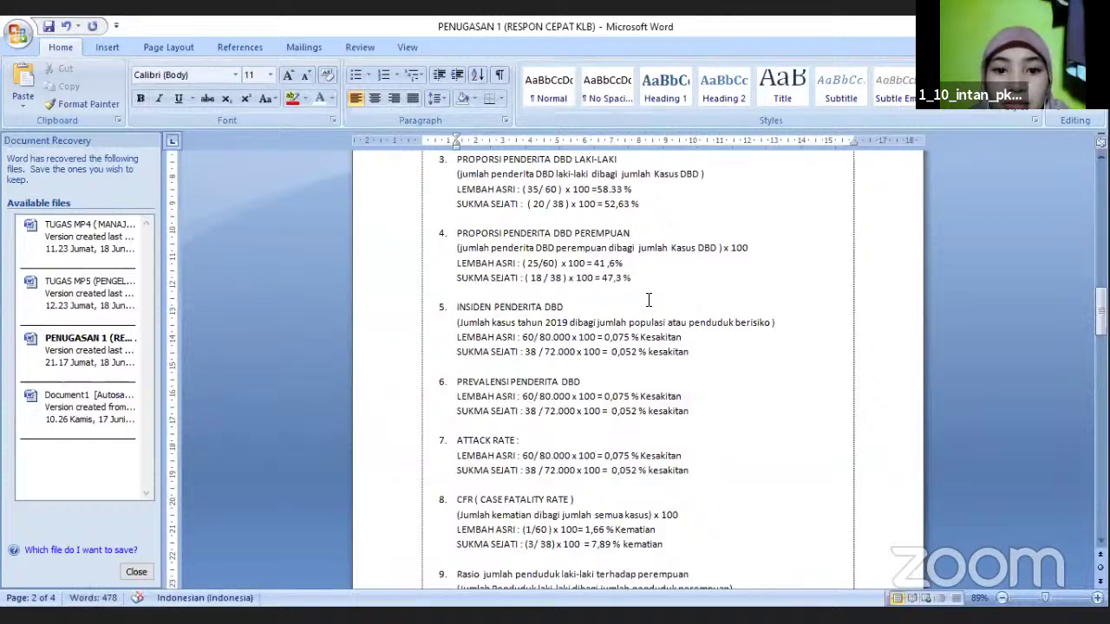
Step: Review the DBD incidence, prevalence, attack rate and case fatality rate calculations in items 5 to 8
scroll(648, 300, "down", 2)
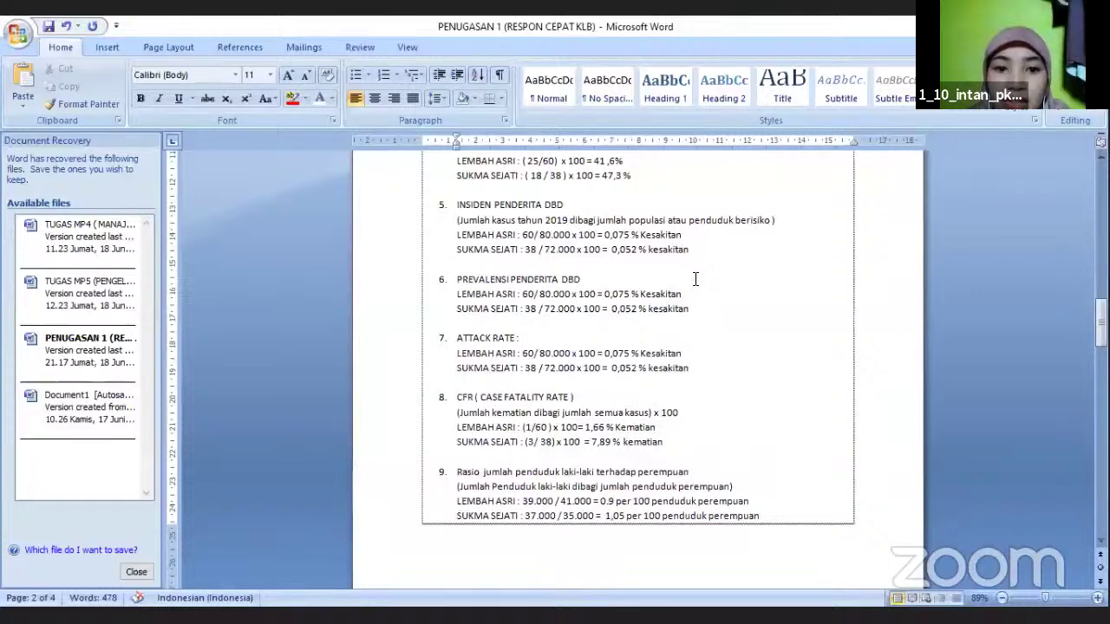
scroll(699, 274, "down", 1)
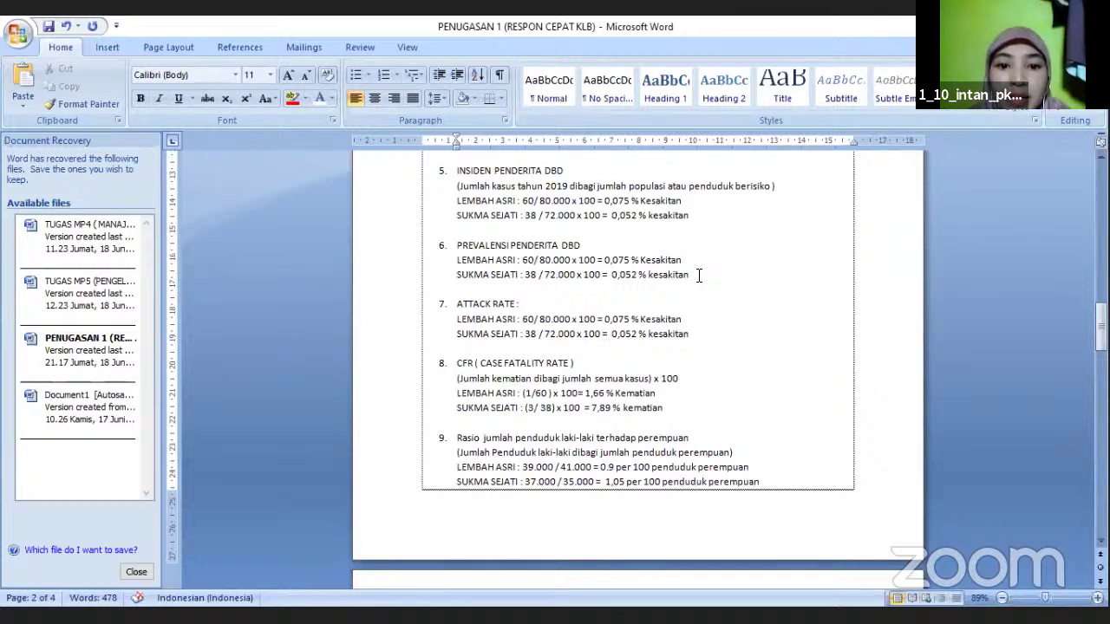
scroll(698, 275, "down", 1)
scroll(697, 277, "up", 1)
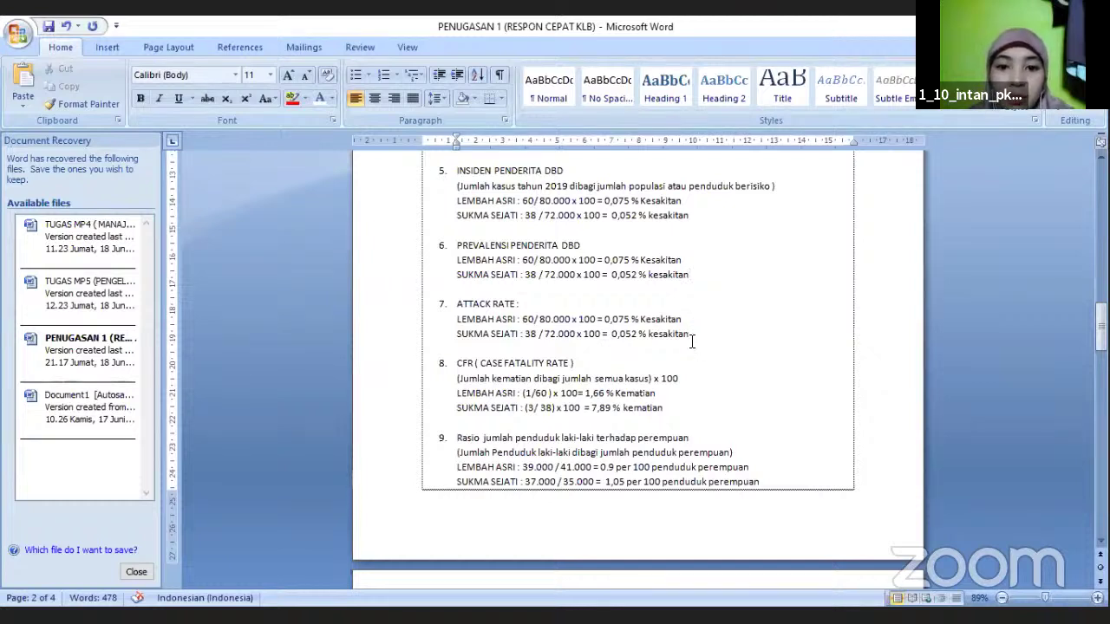
scroll(697, 331, "down", 1)
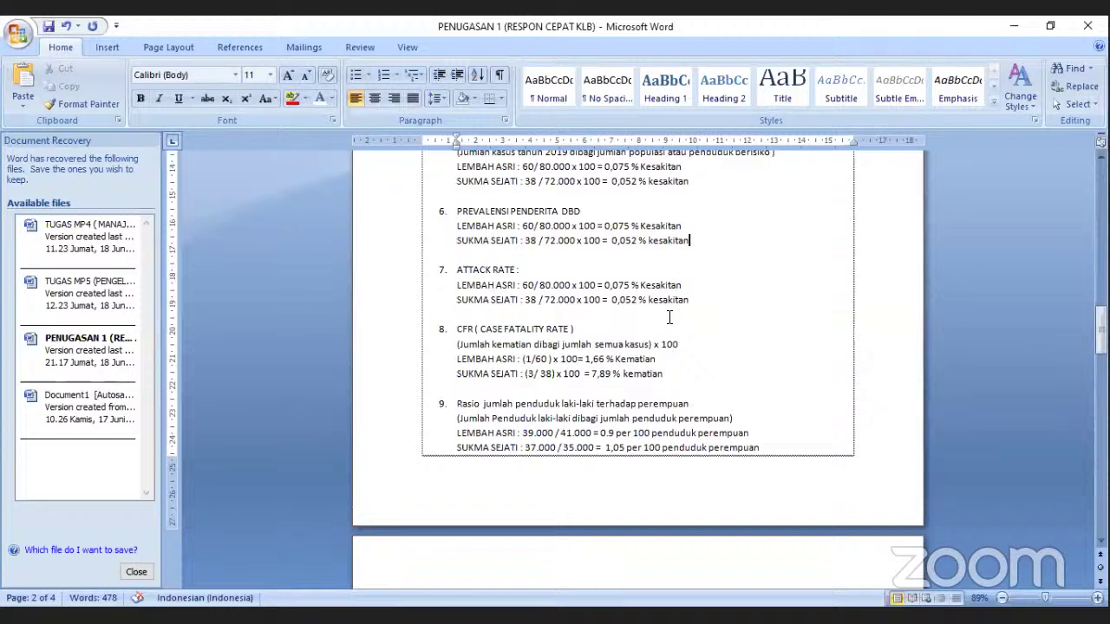
scroll(670, 318, "down", 1)
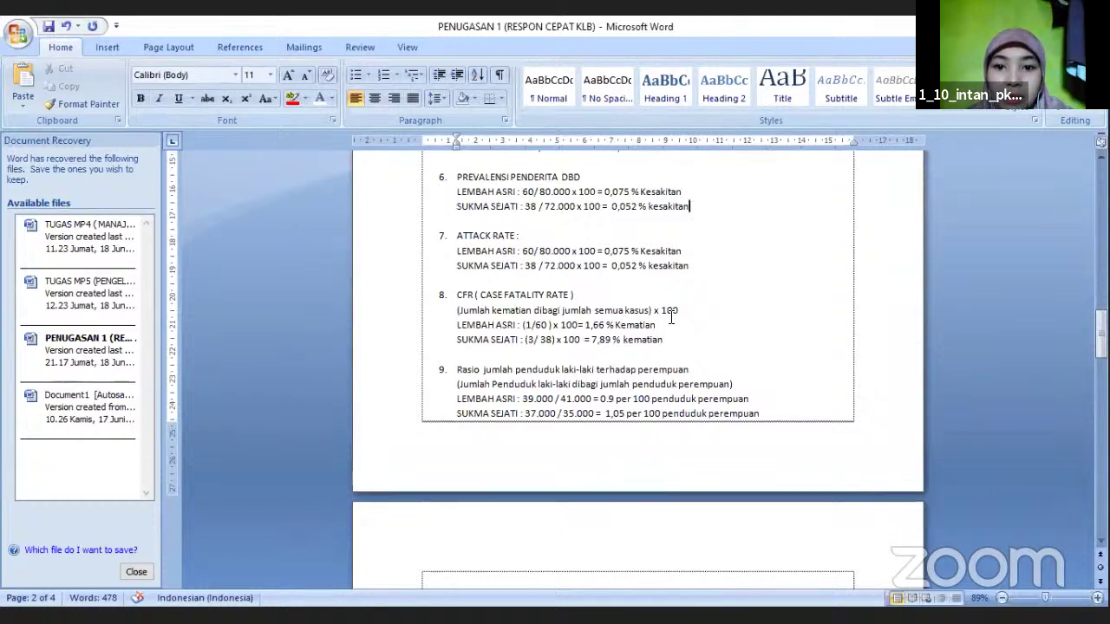
Step: Review the case fatality rate and the male-to-female ratio calculations in items 8 to 10 for both districts
scroll(671, 322, "down", 1)
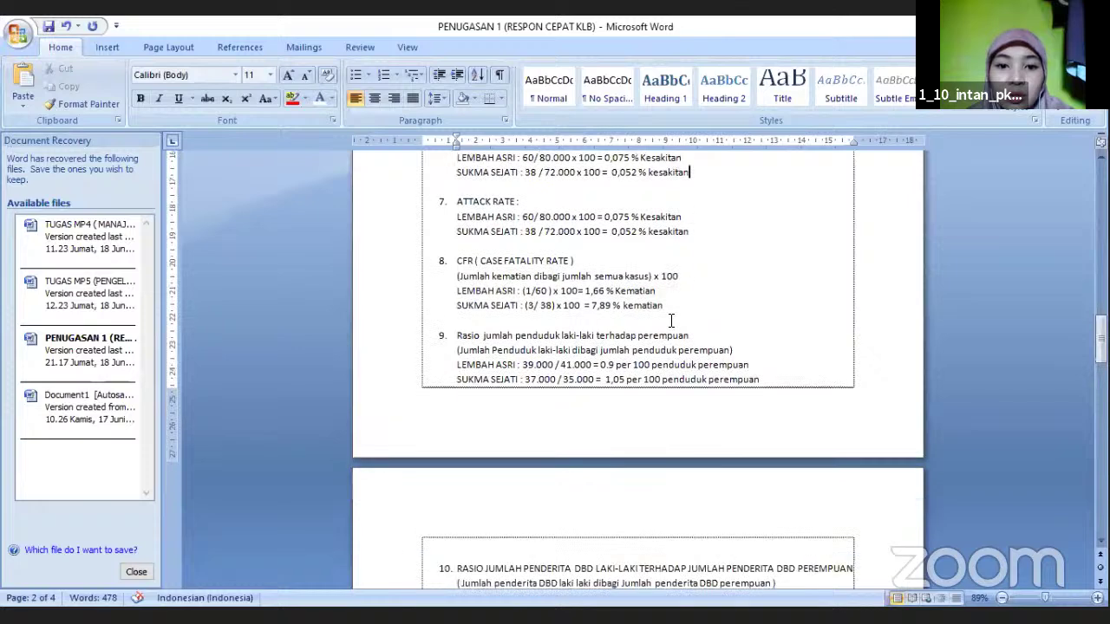
scroll(671, 323, "down", 1)
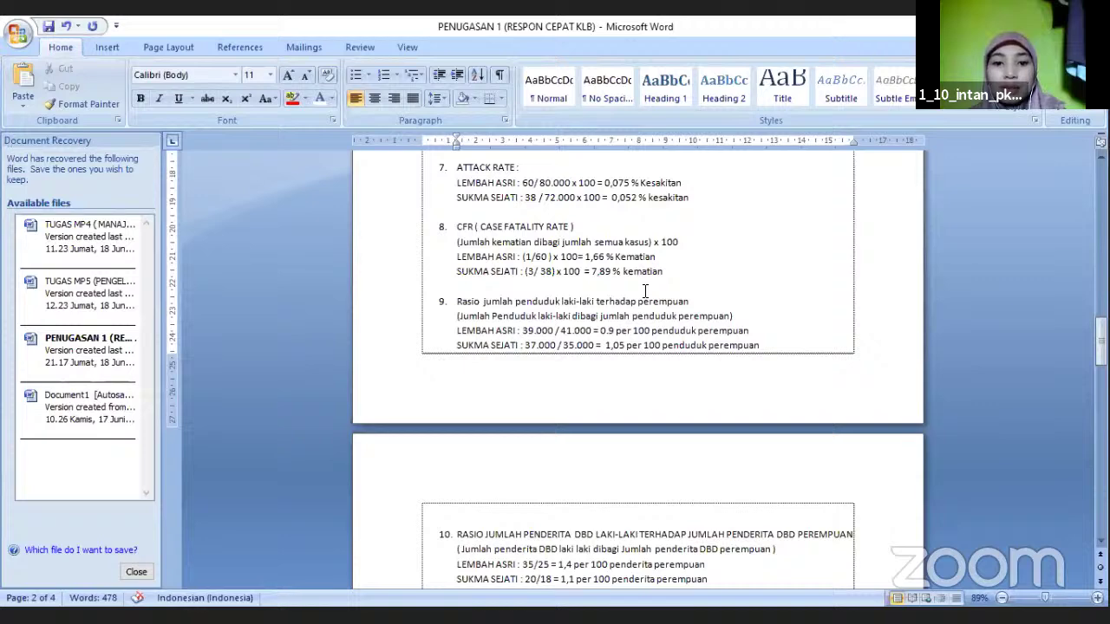
scroll(644, 299, "down", 2)
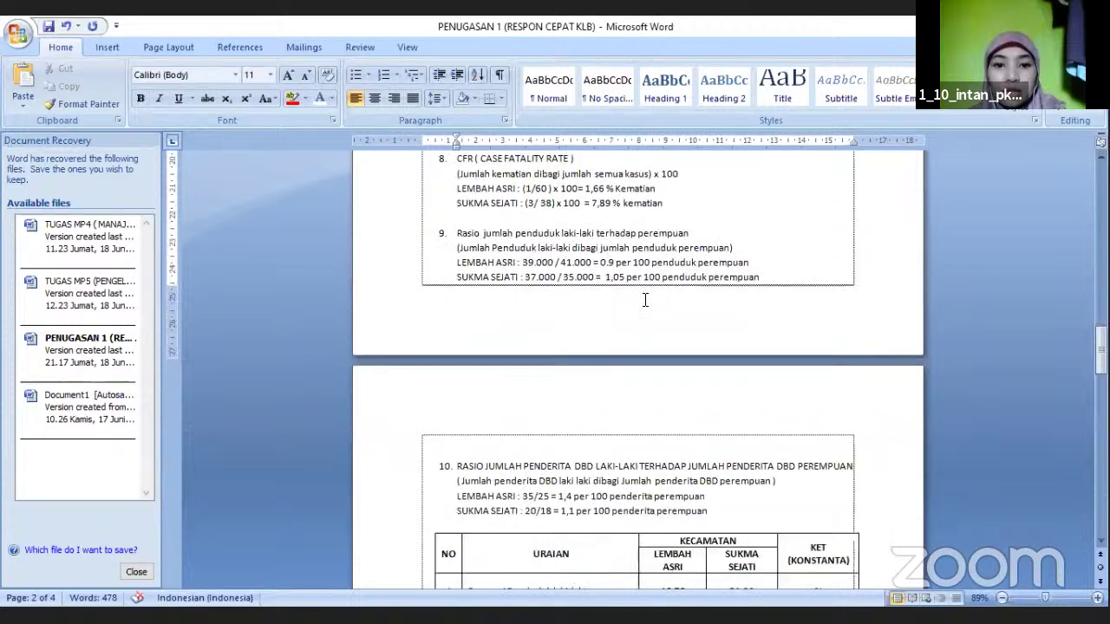
scroll(644, 301, "down", 1)
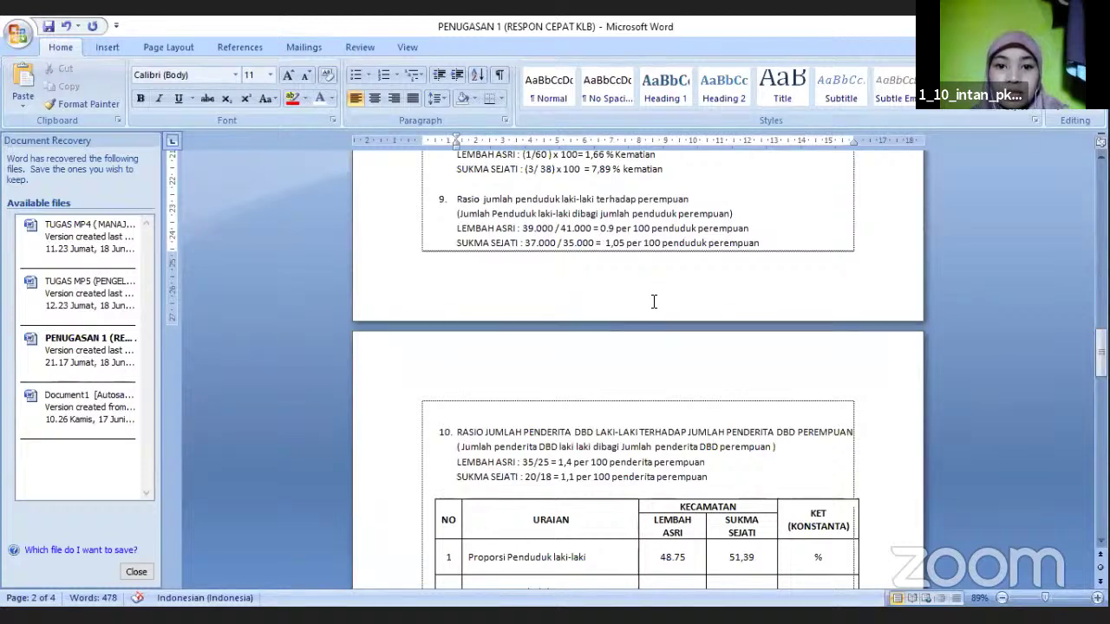
scroll(654, 301, "down", 1)
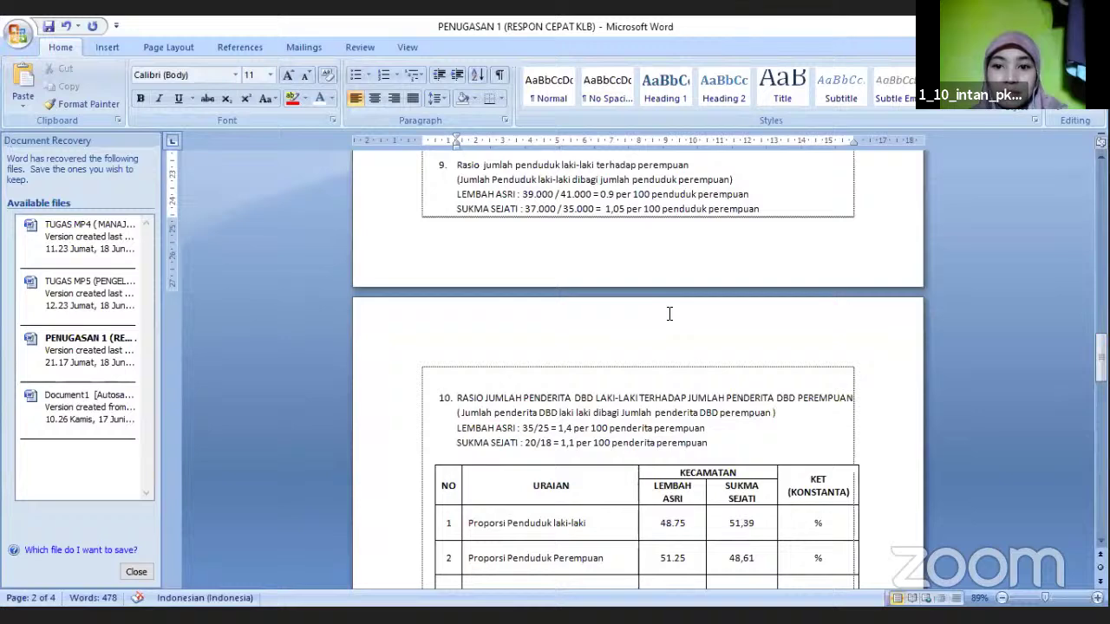
scroll(669, 314, "down", 3)
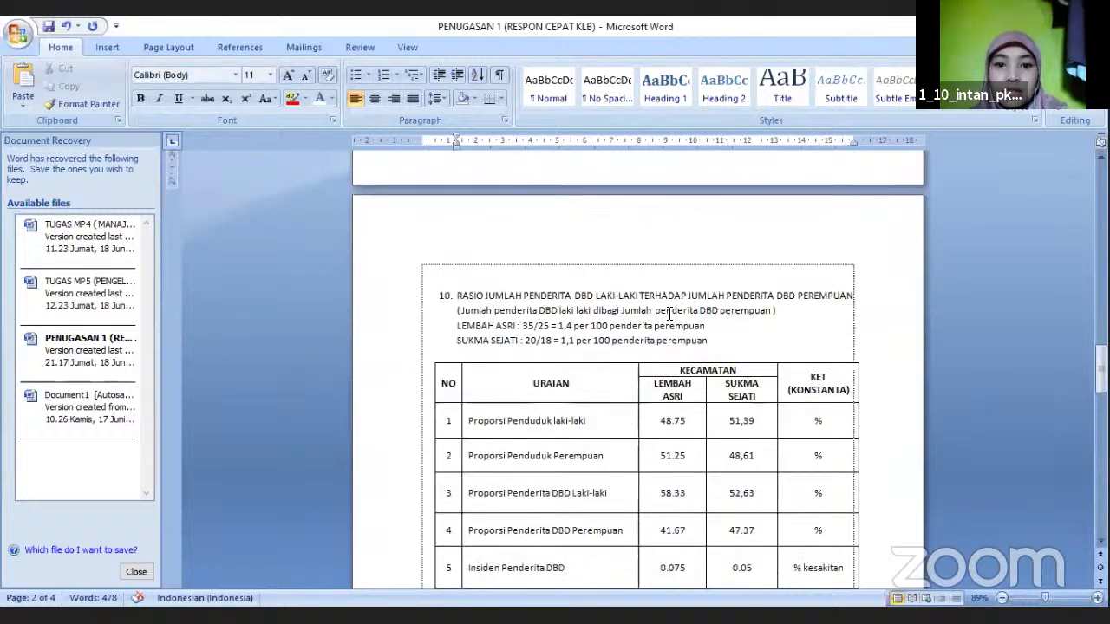
scroll(670, 314, "down", 2)
scroll(669, 314, "down", 1)
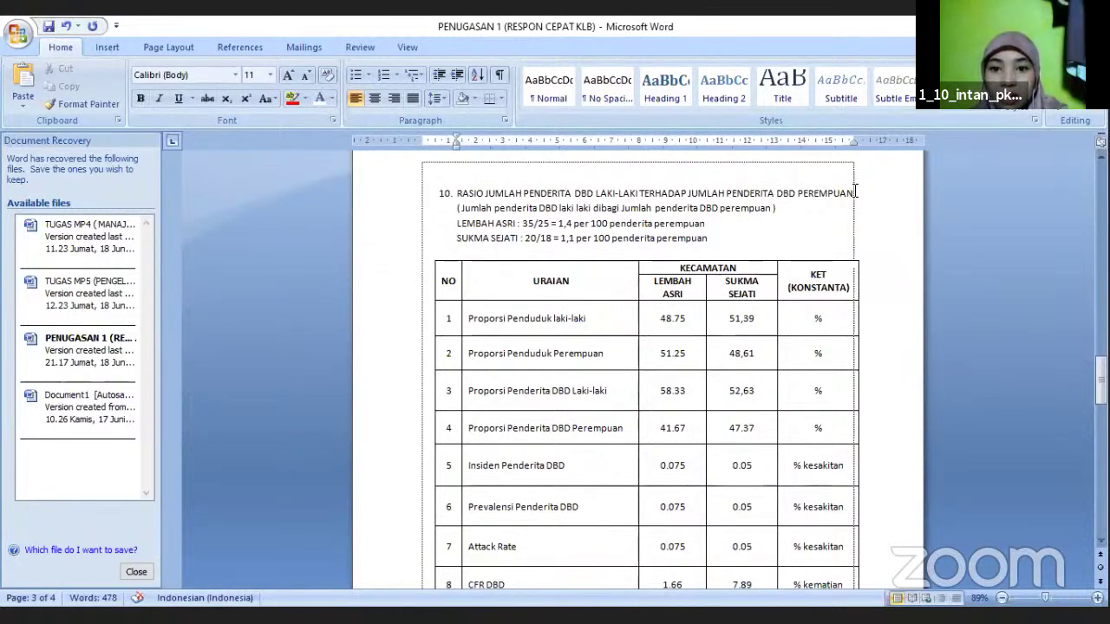
left_click(839, 211)
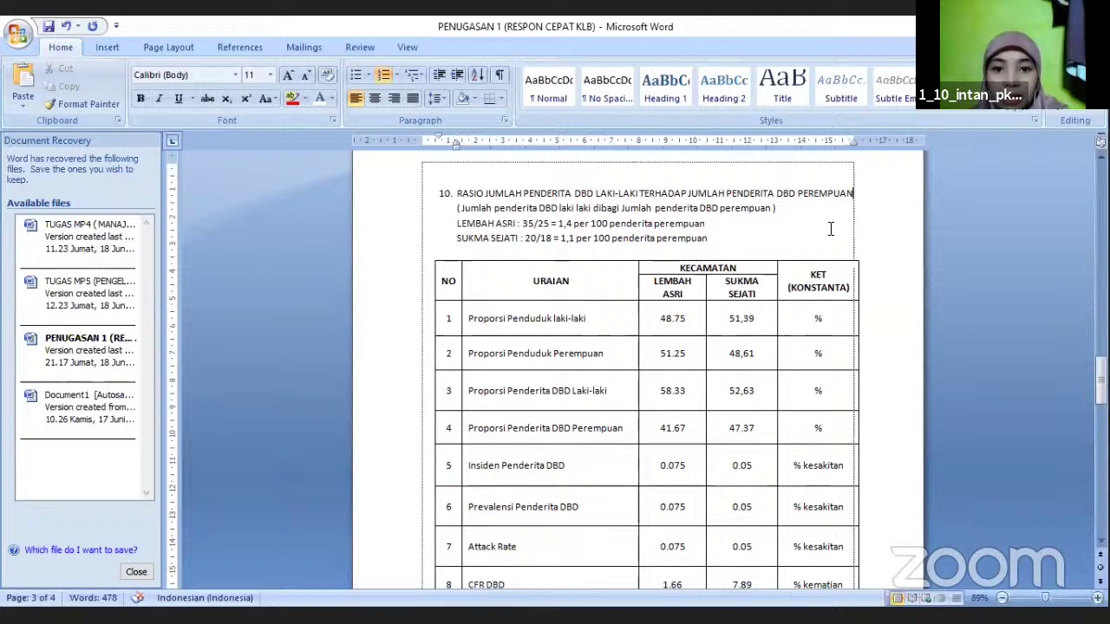
Step: Review the summary table of the ten measures with their constants, through to the start of the Tugas 1b section
scroll(830, 227, "down", 1)
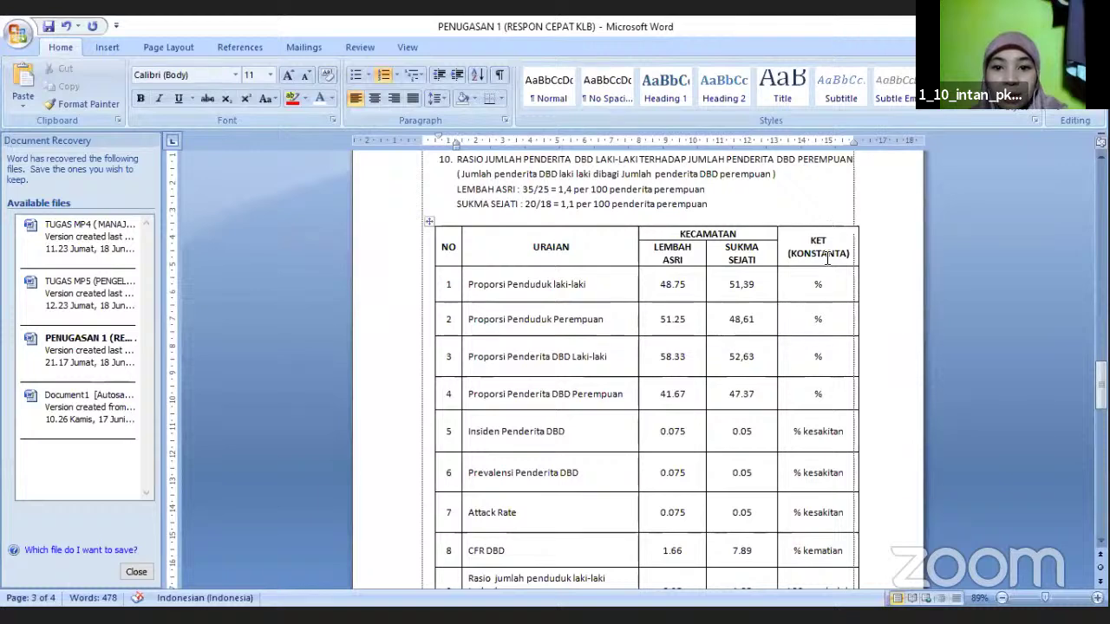
scroll(827, 260, "down", 1)
scroll(826, 260, "up", 1)
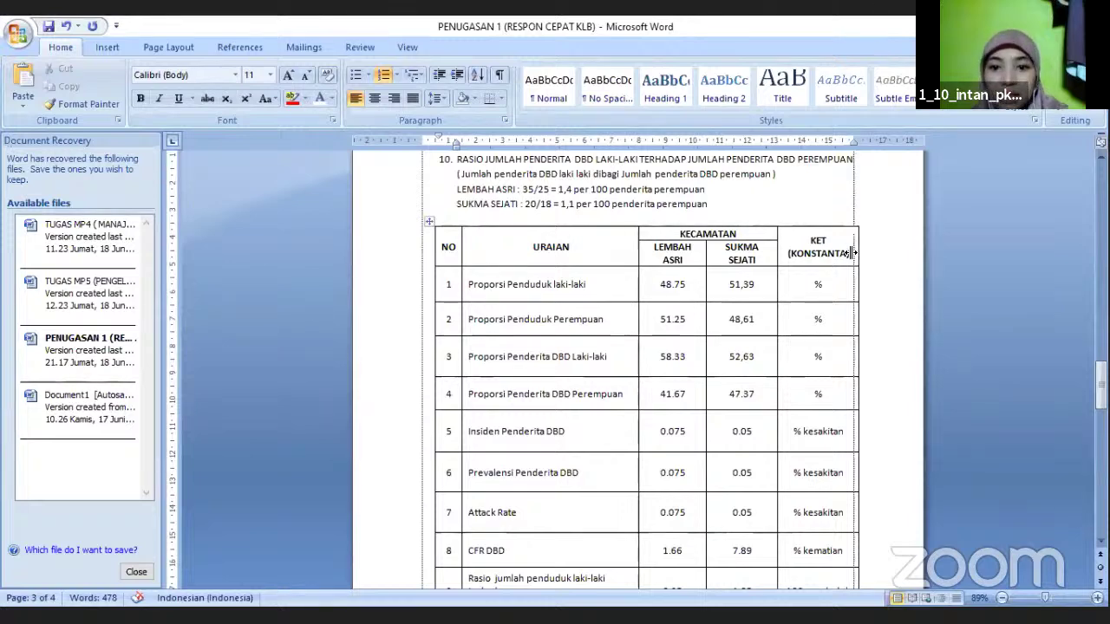
scroll(855, 249, "down", 2)
scroll(856, 247, "down", 1)
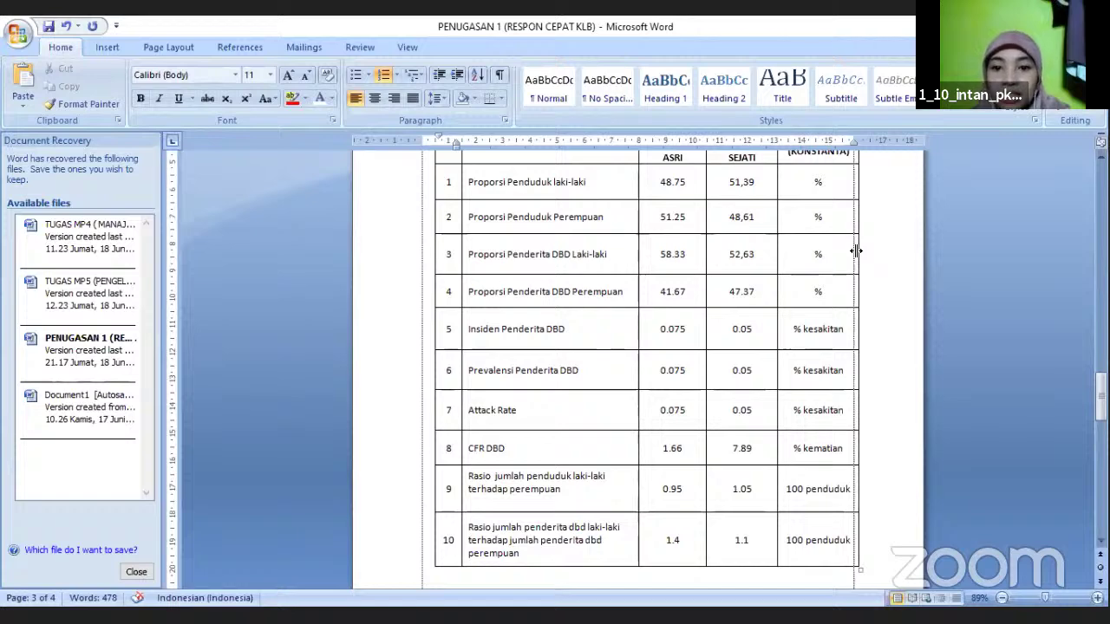
scroll(849, 305, "up", 1)
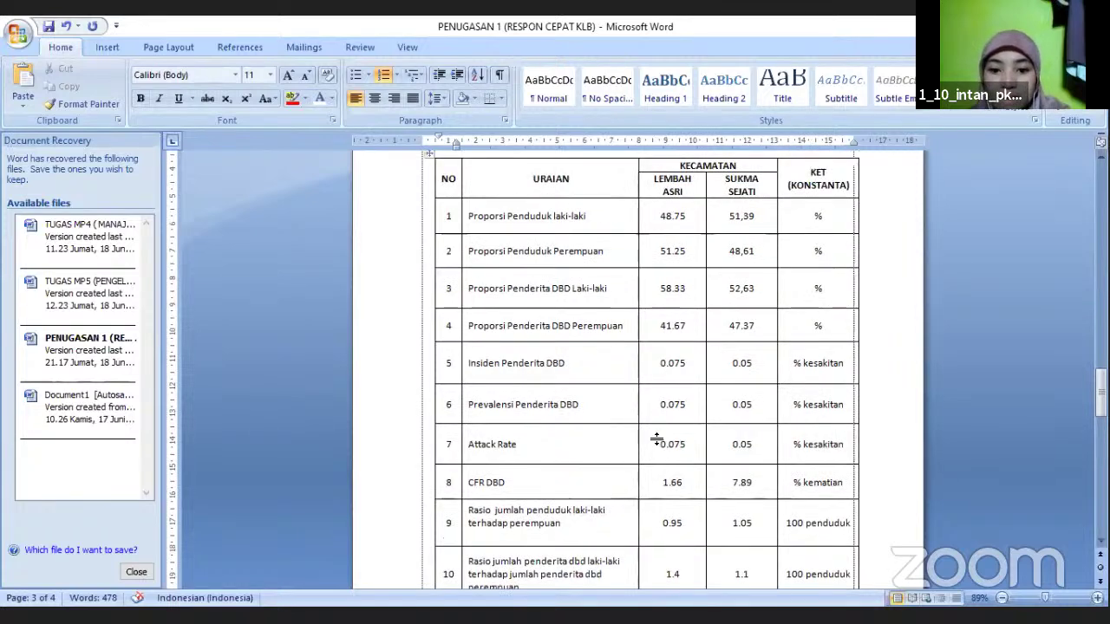
scroll(636, 431, "down", 1)
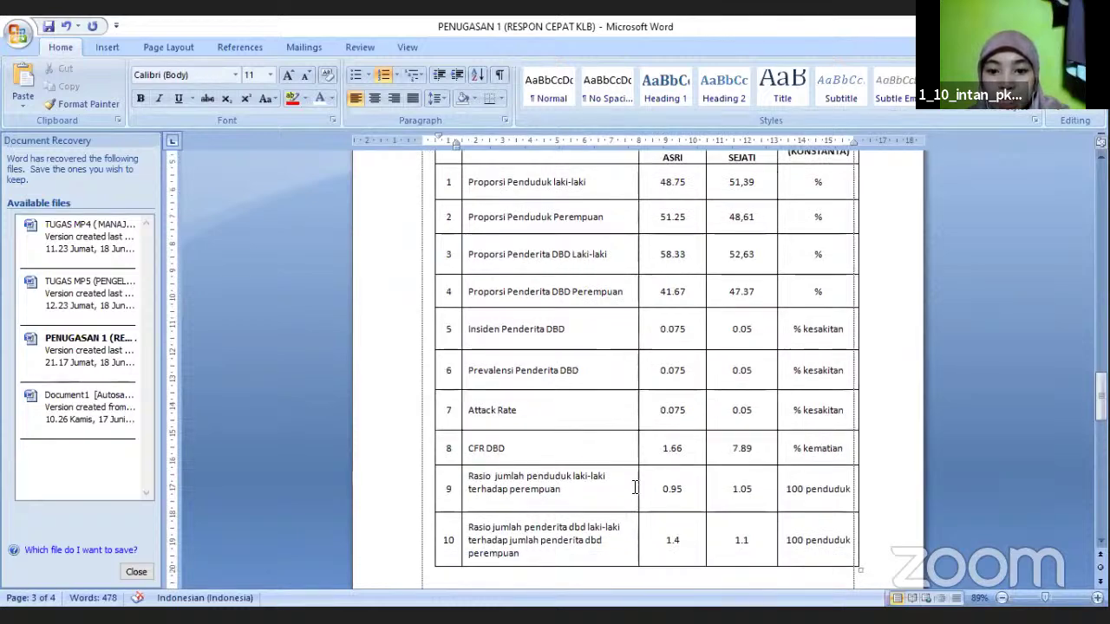
scroll(640, 481, "down", 4)
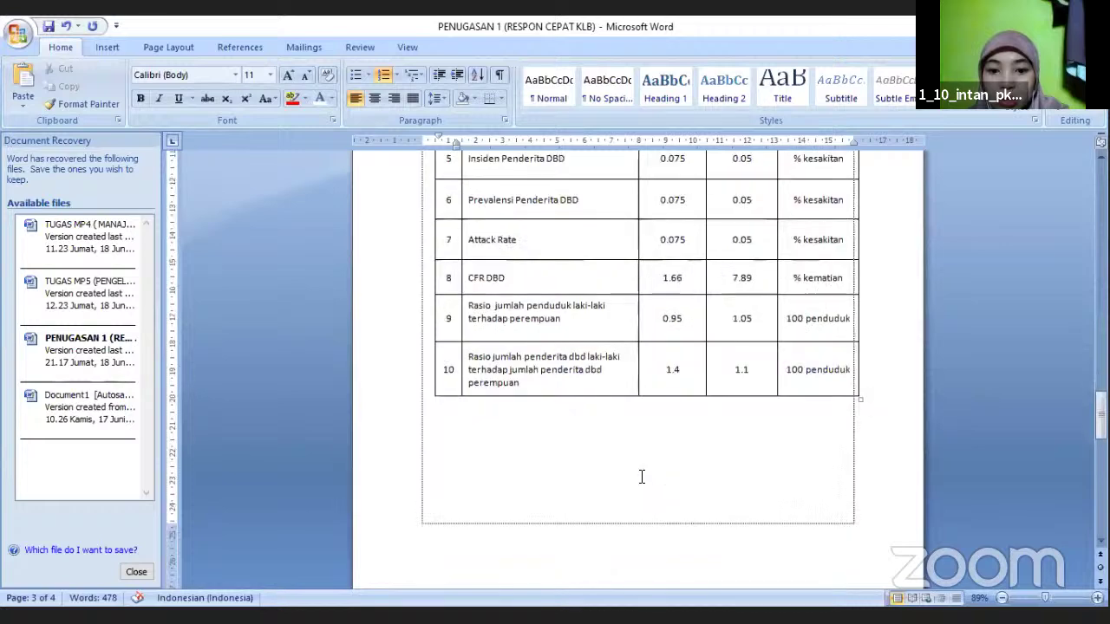
scroll(645, 471, "down", 5)
scroll(641, 486, "down", 1)
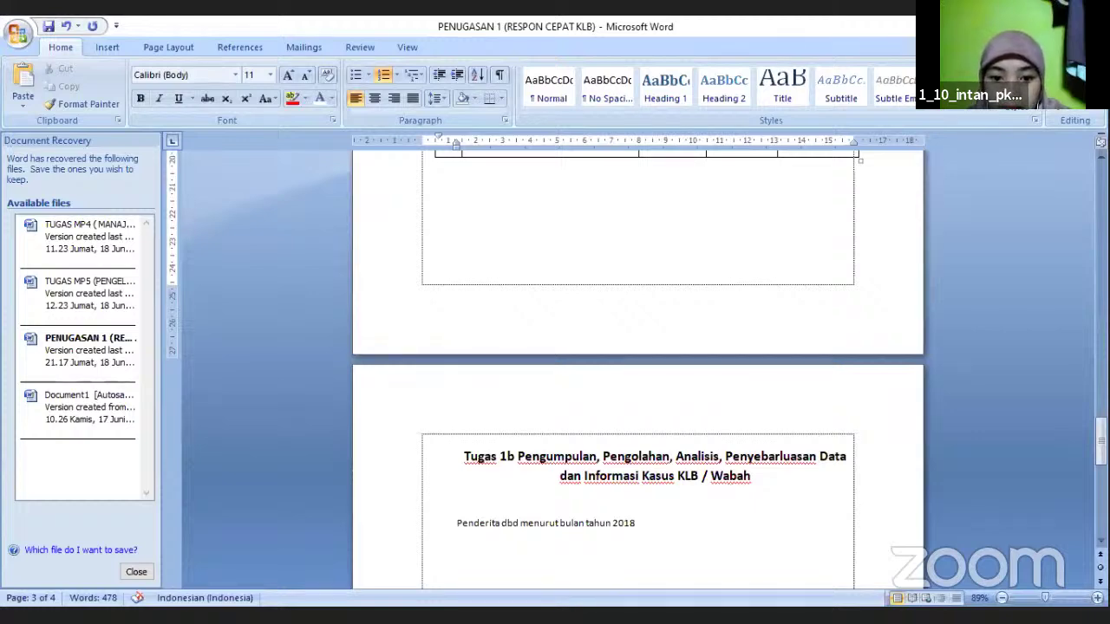
scroll(637, 364, "down", 2)
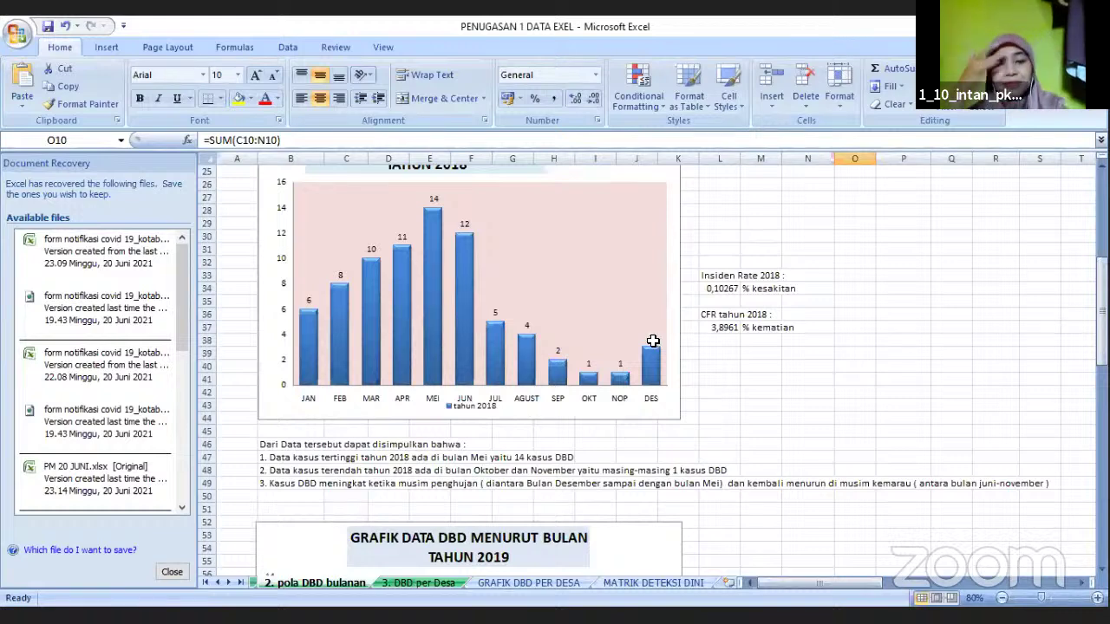
Step: Examine the monthly DBD case table for 2014 to 2019, including the 2018 and 2019 case totals
scroll(597, 334, "up", 8)
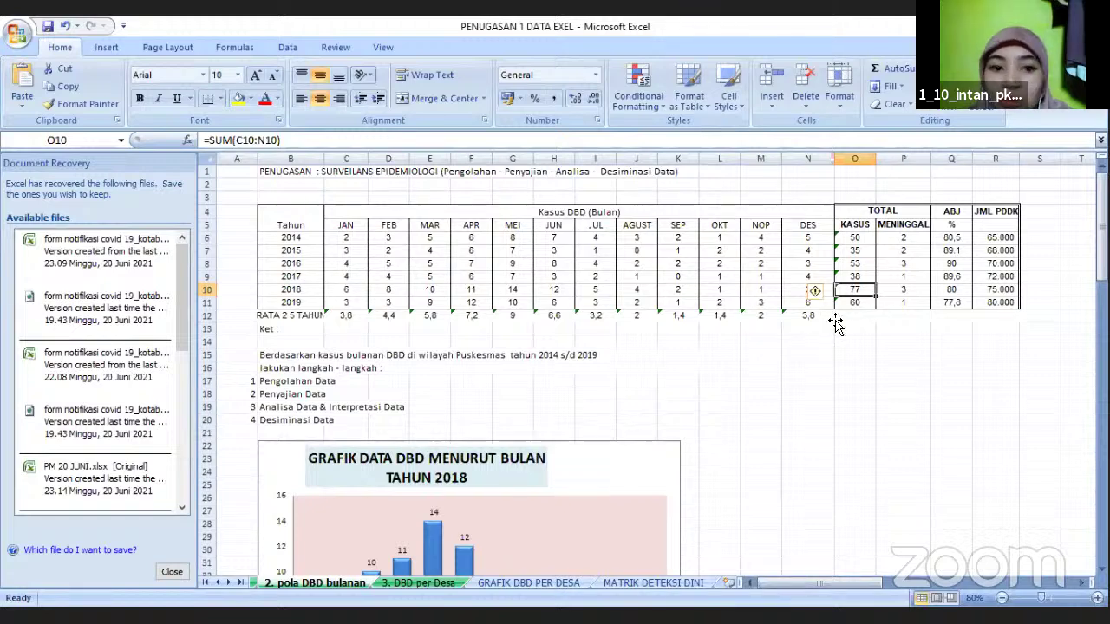
key("Down")
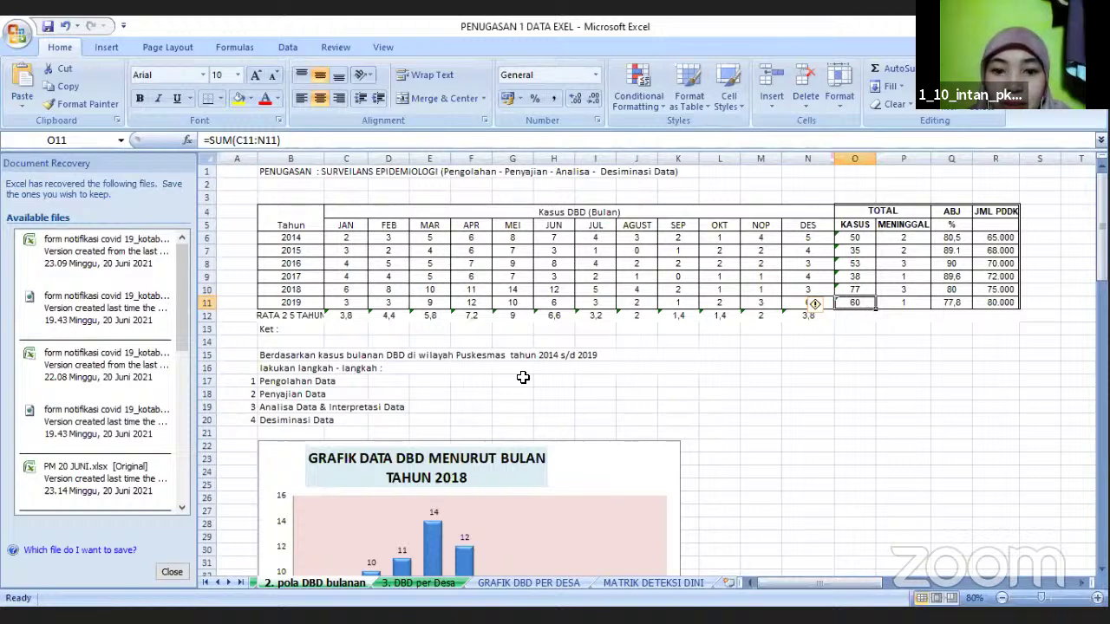
scroll(525, 382, "down", 4)
key("Up")
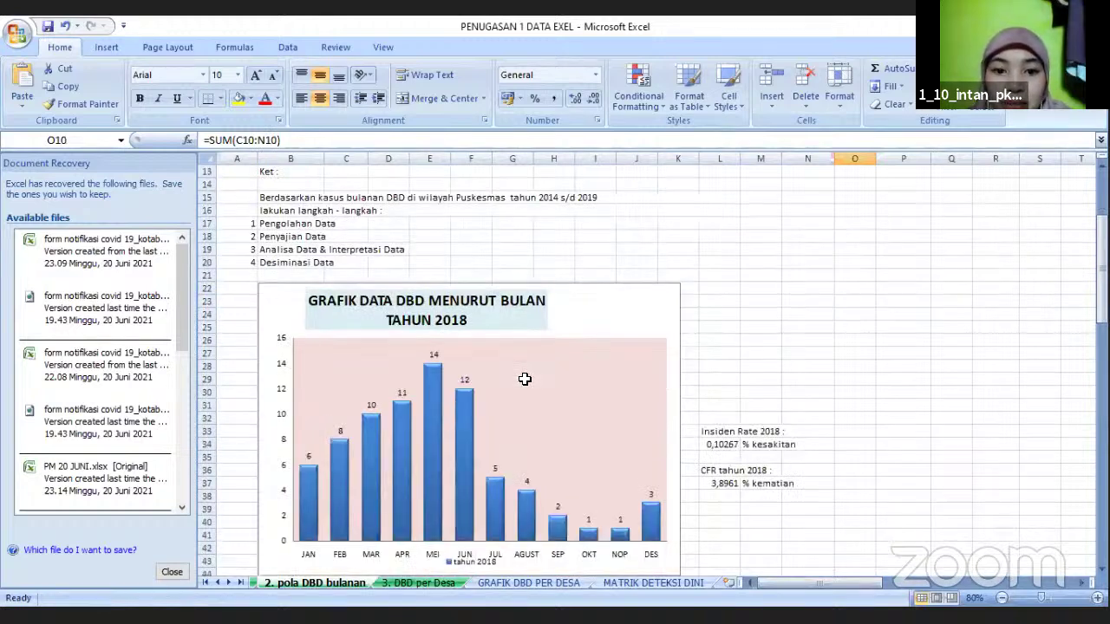
scroll(525, 379, "up", 4)
Step: Examine the 2018 monthly DBD chart together with the written conclusions beneath it
scroll(525, 381, "down", 3)
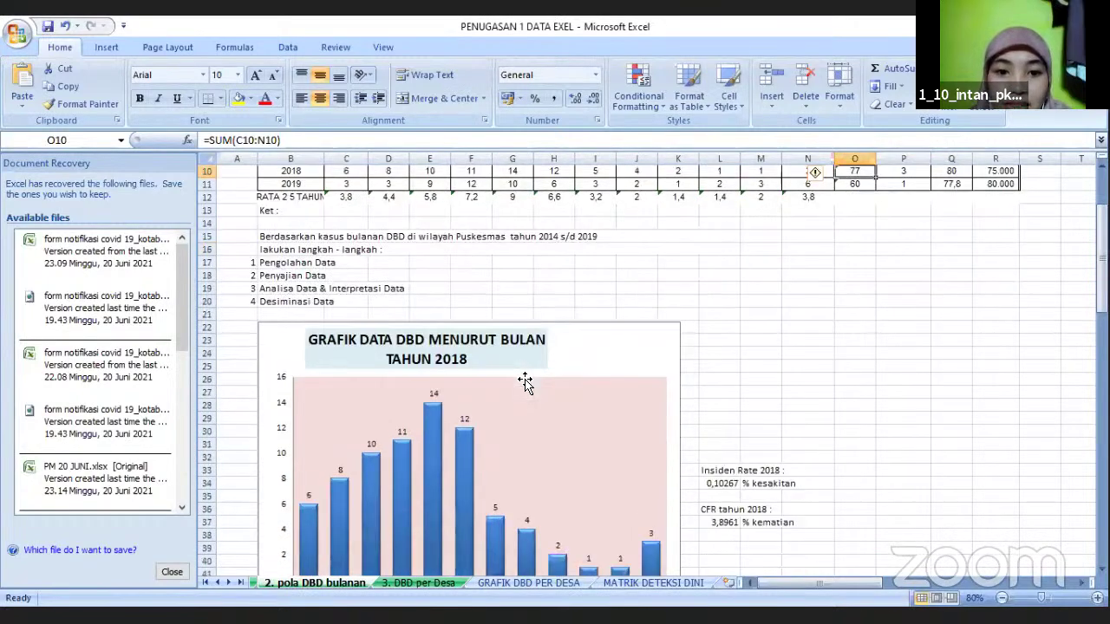
scroll(524, 381, "down", 3)
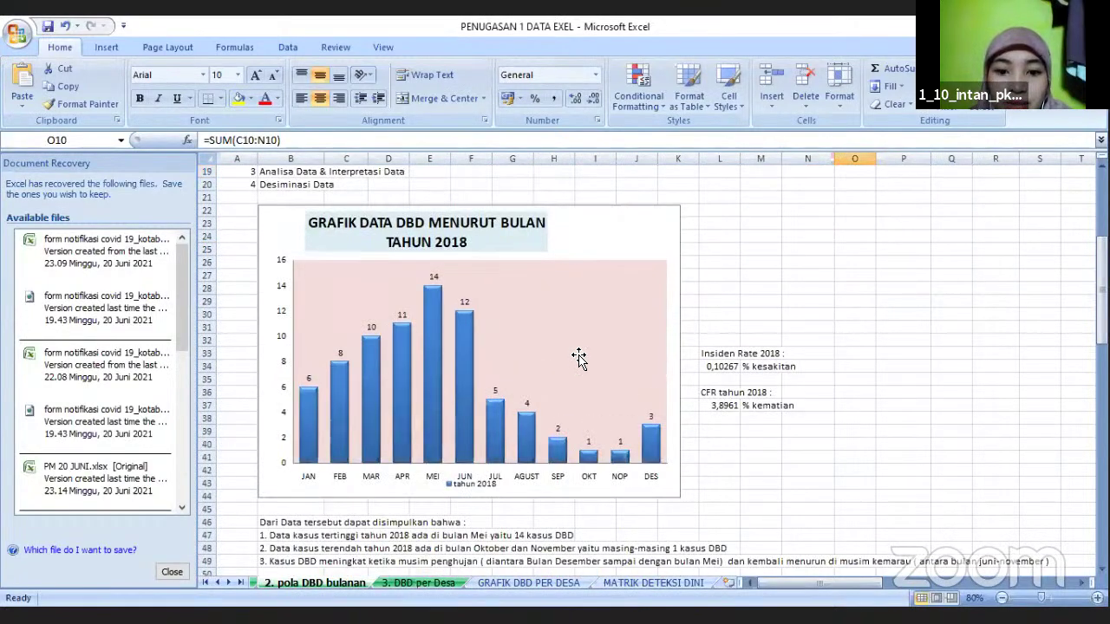
scroll(577, 359, "down", 2)
scroll(415, 338, "up", 1)
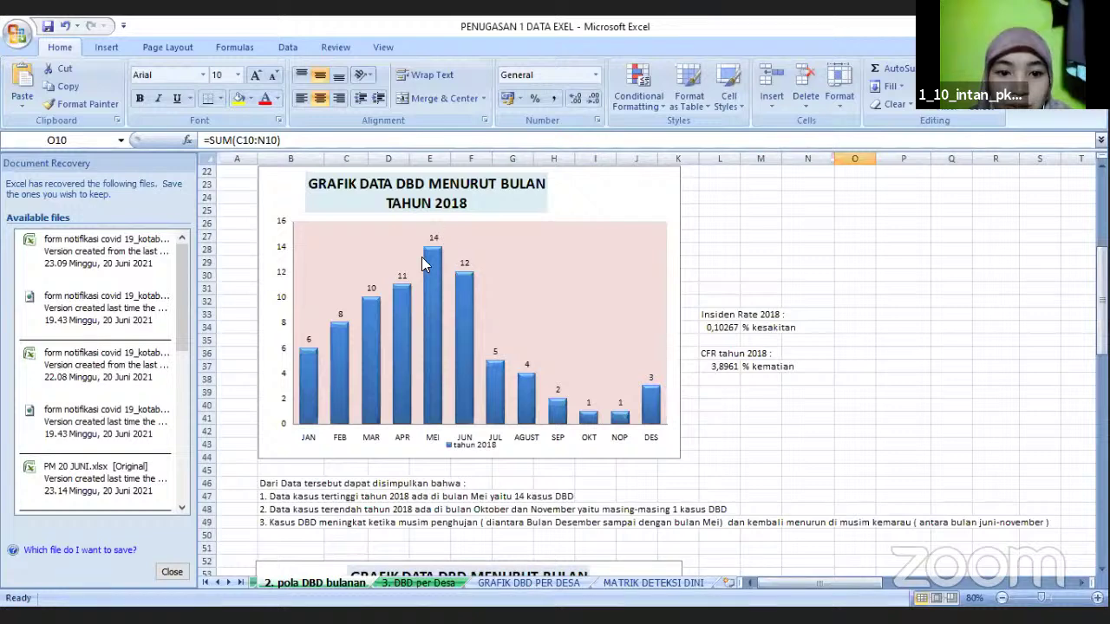
scroll(481, 384, "down", 1)
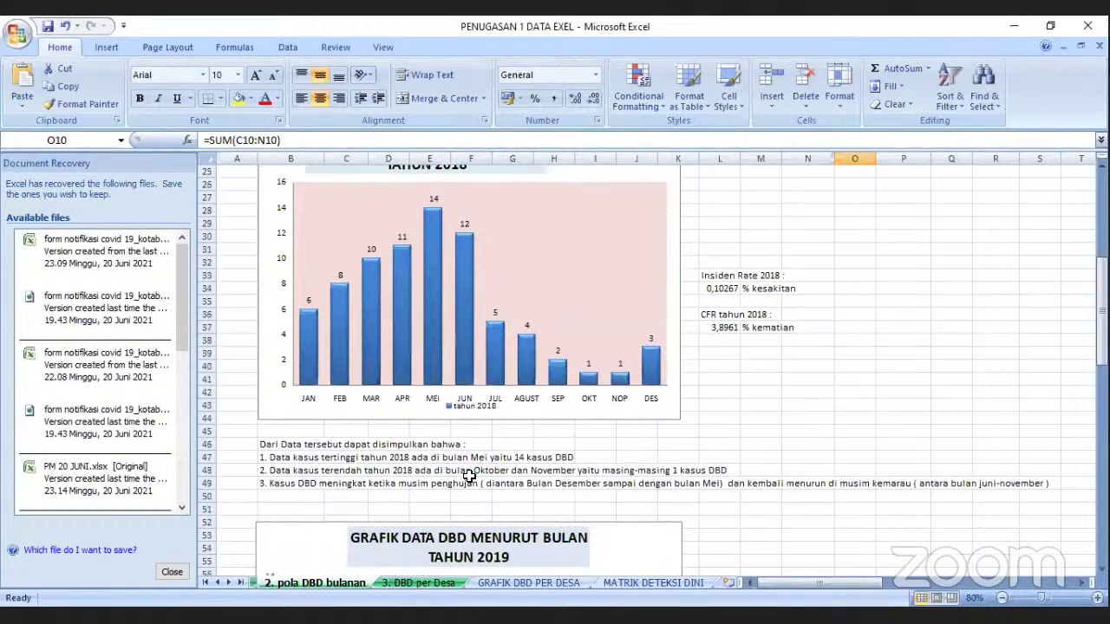
scroll(492, 446, "down", 1)
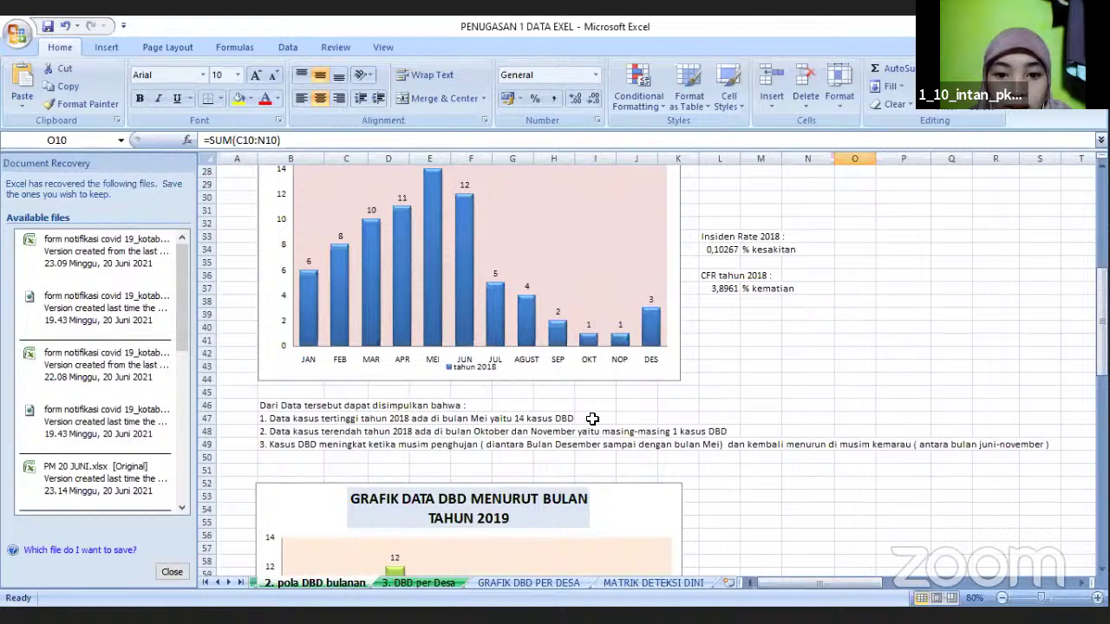
scroll(583, 407, "down", 1)
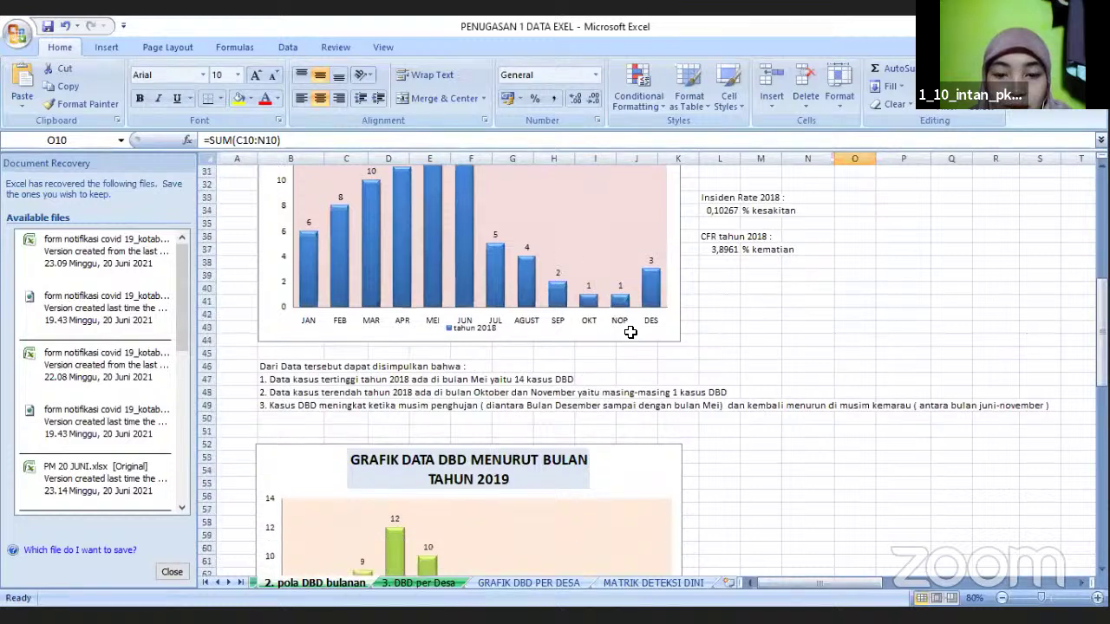
scroll(638, 400, "up", 1)
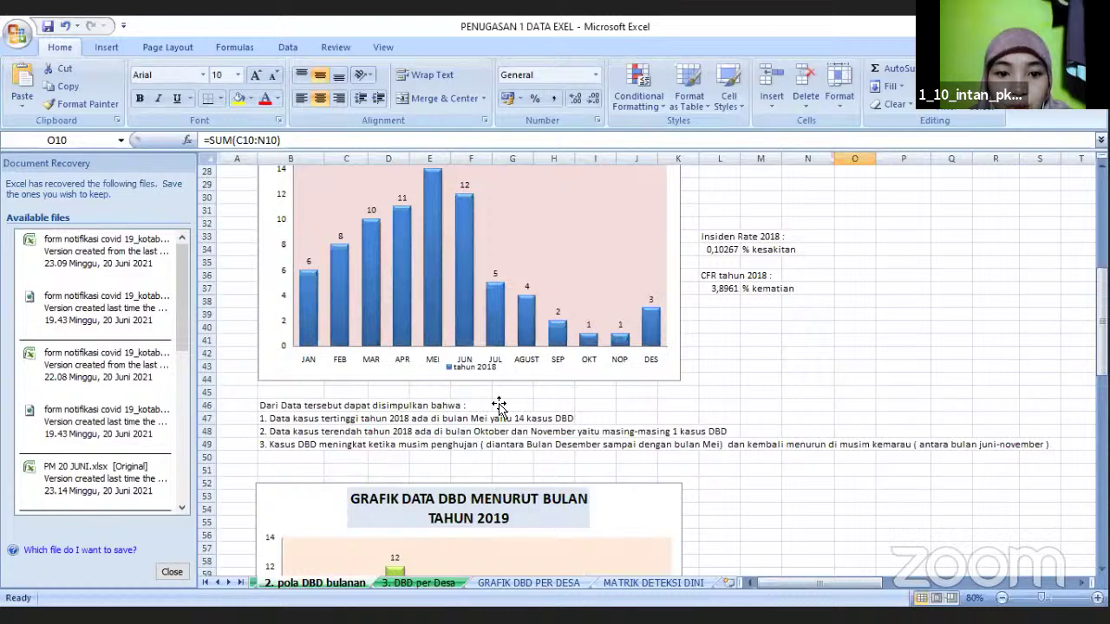
scroll(535, 350, "up", 1)
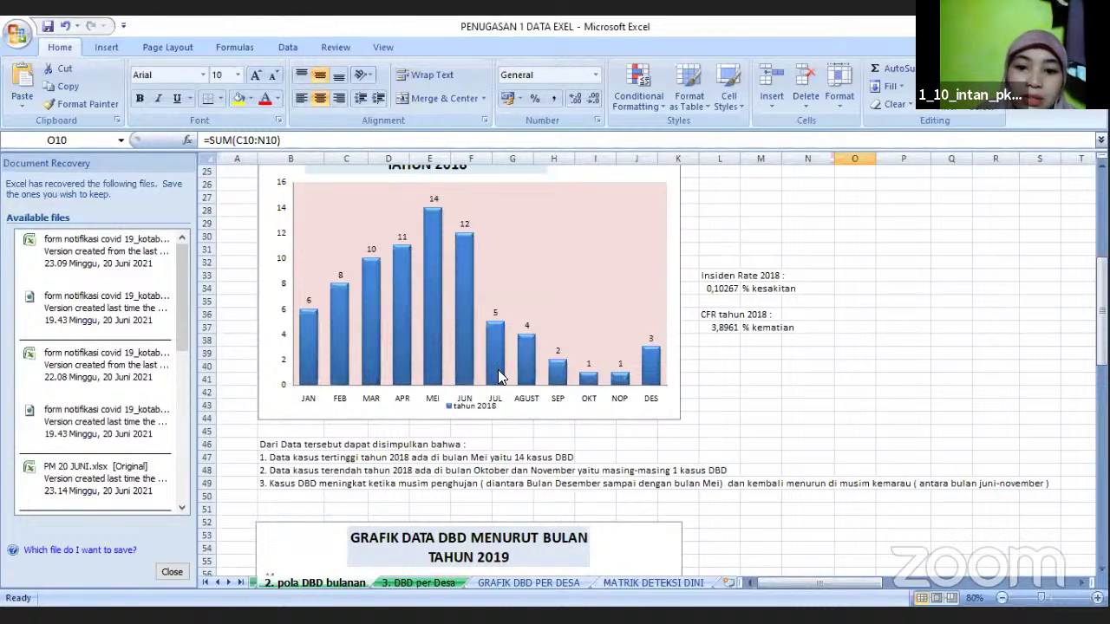
scroll(554, 417, "down", 2)
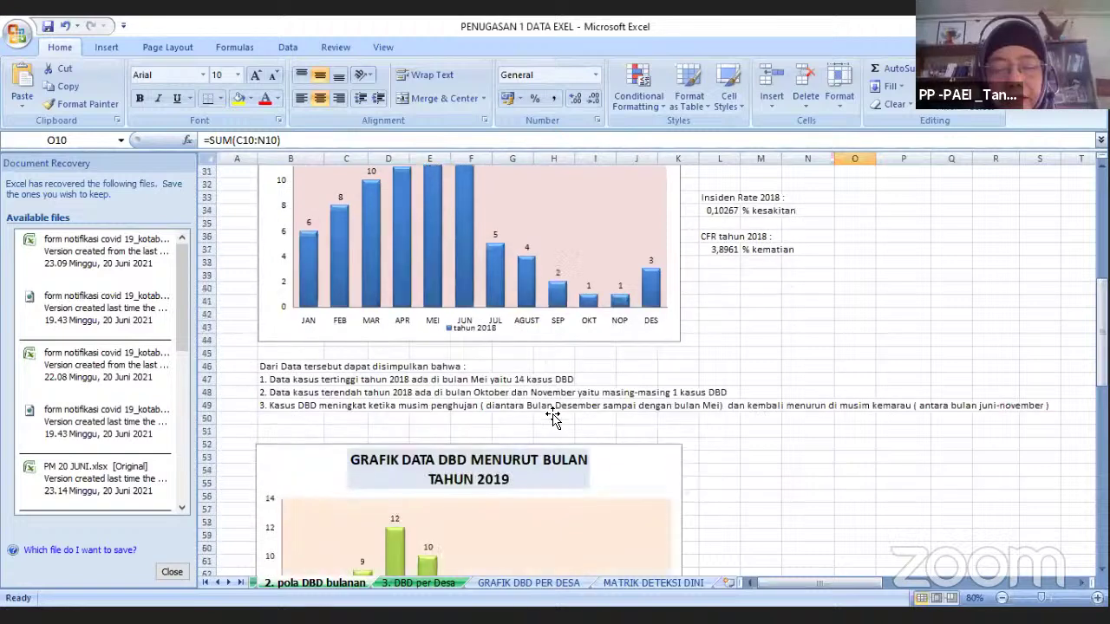
scroll(586, 388, "down", 2)
scroll(611, 377, "down", 1)
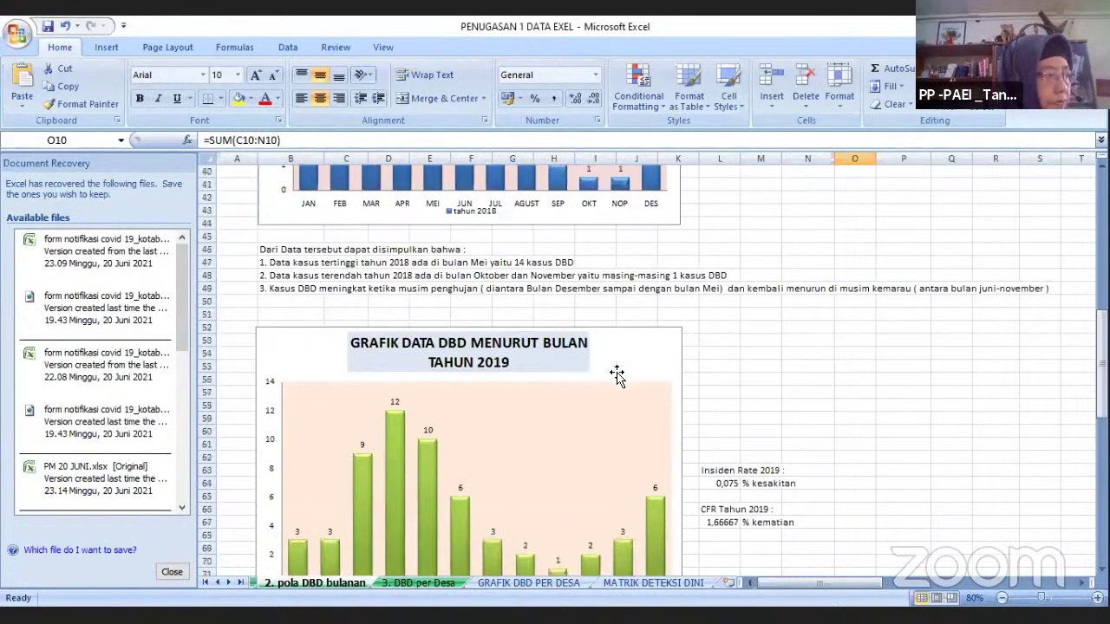
scroll(616, 373, "down", 2)
Step: Review the 2018 incidence rate and CFR figures beside the chart, and move on to the 2019 monthly DBD chart
scroll(615, 371, "up", 6)
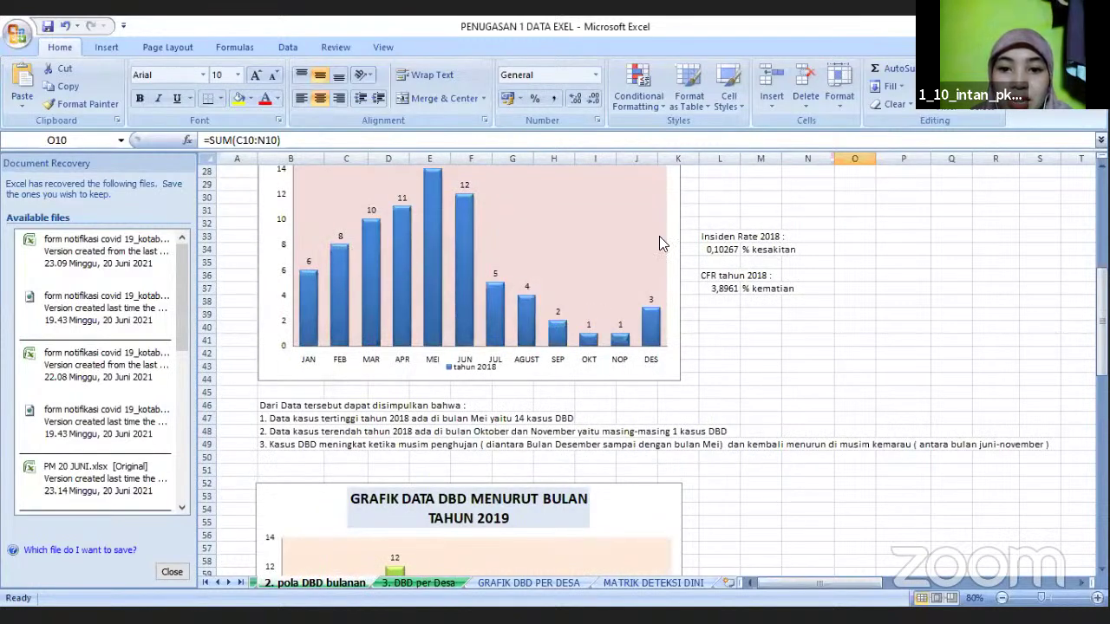
scroll(656, 247, "down", 2)
scroll(664, 322, "up", 2)
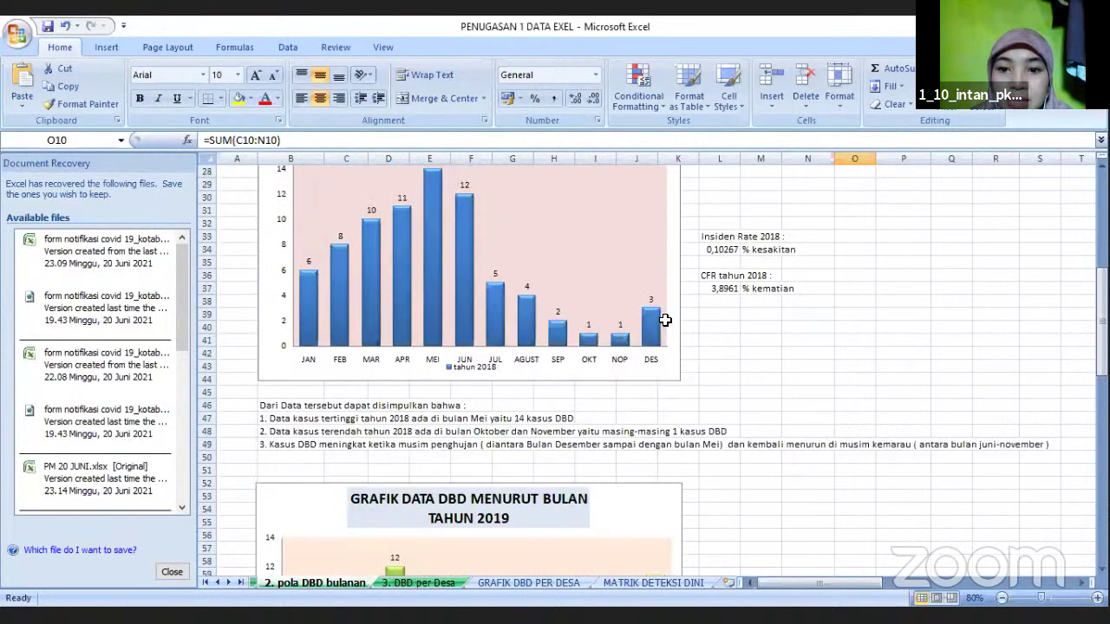
scroll(693, 311, "up", 2)
scroll(786, 285, "down", 1)
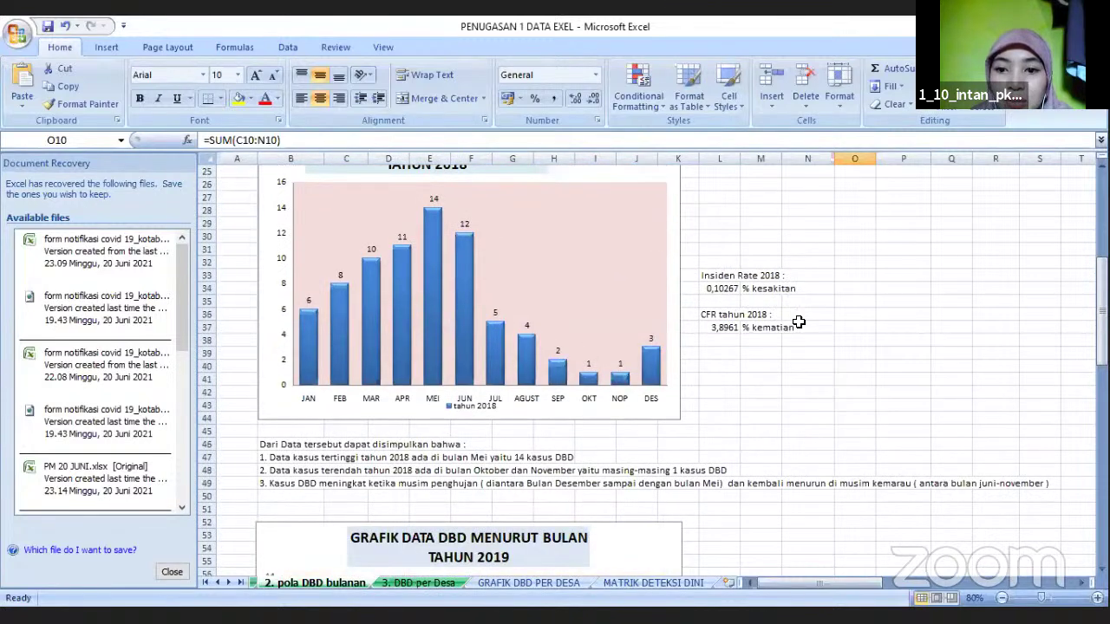
scroll(744, 317, "down", 1)
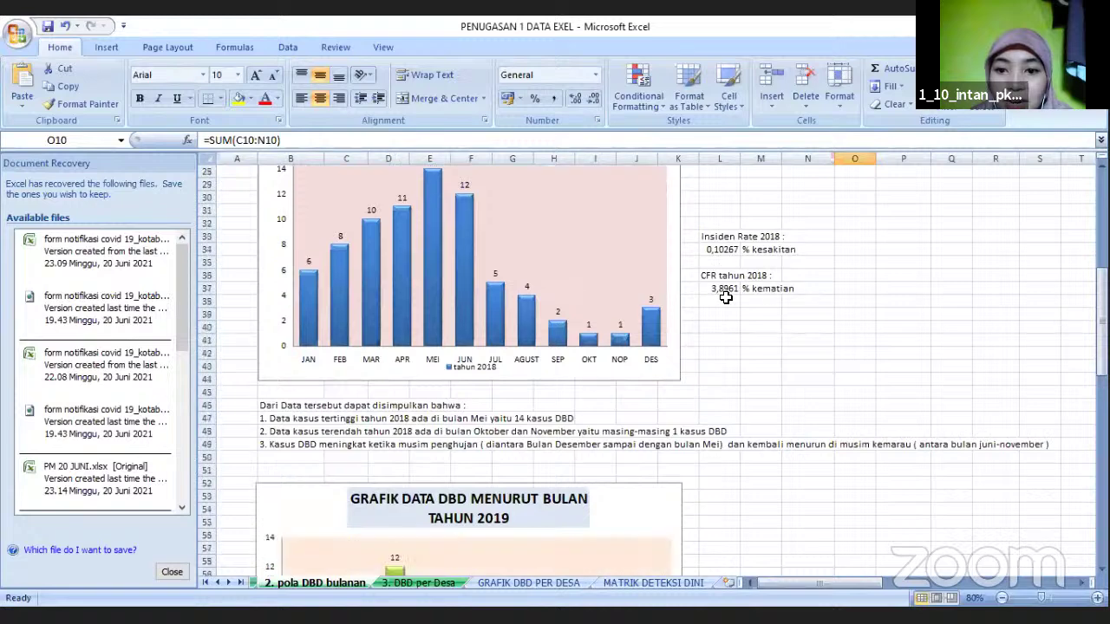
scroll(769, 310, "down", 2)
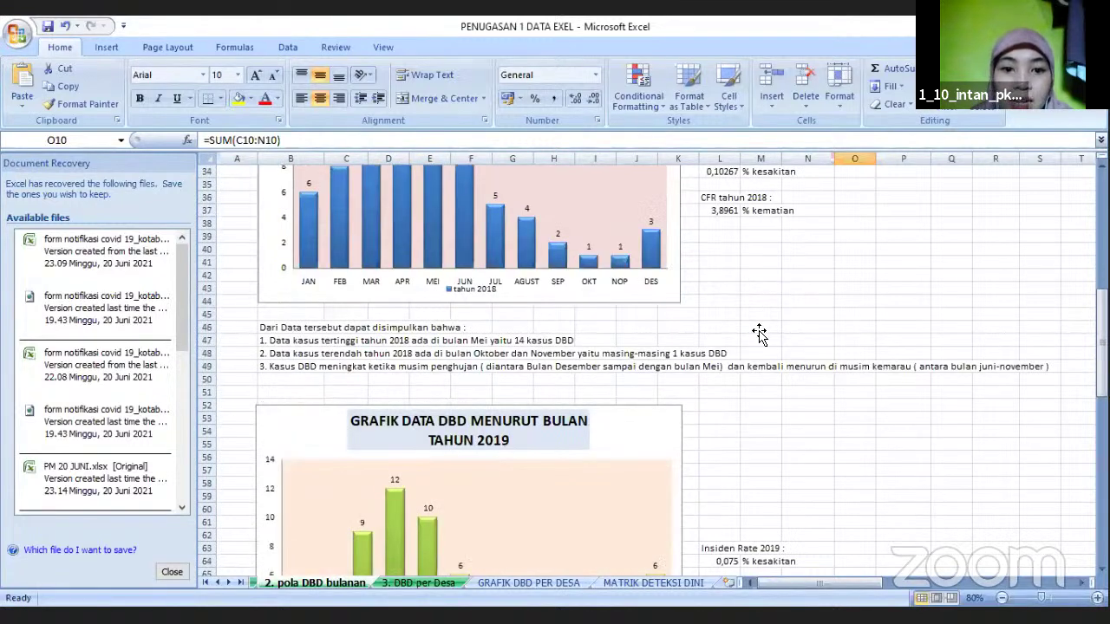
scroll(758, 332, "down", 5)
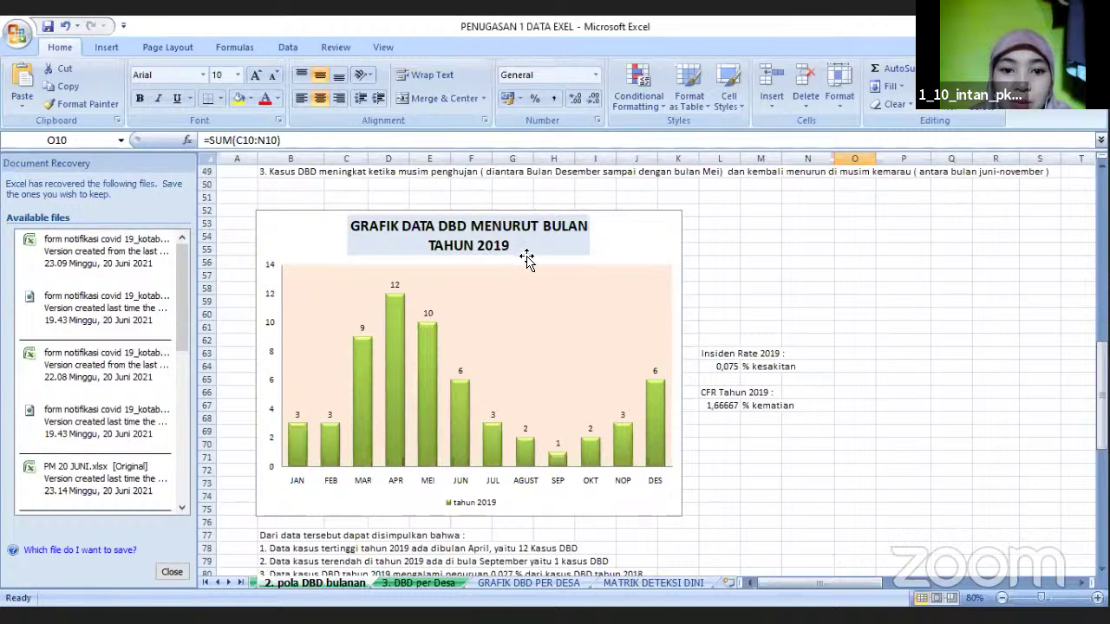
Step: Examine the 2019 monthly DBD chart and its four written conclusions, checking them against the 2018 chart
scroll(541, 272, "down", 3)
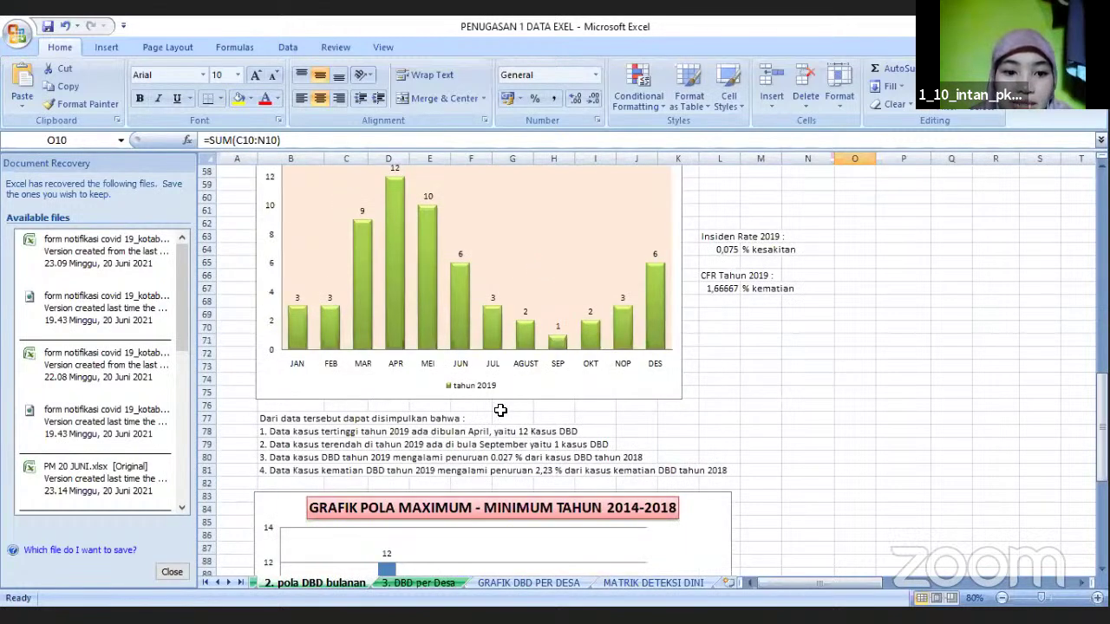
scroll(501, 415, "up", 1)
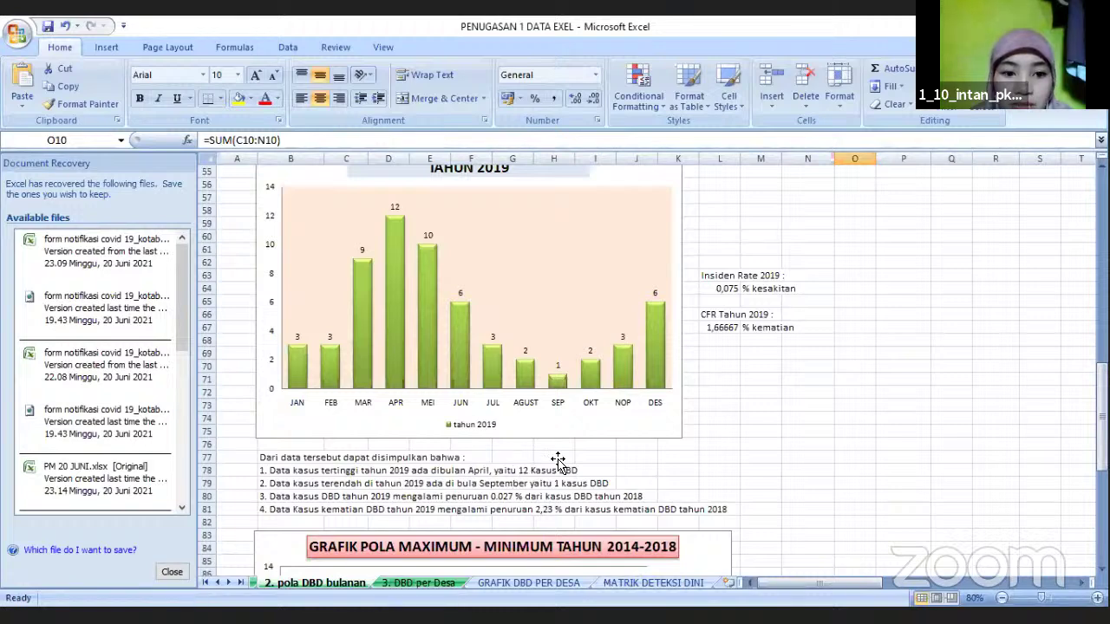
scroll(559, 461, "down", 2)
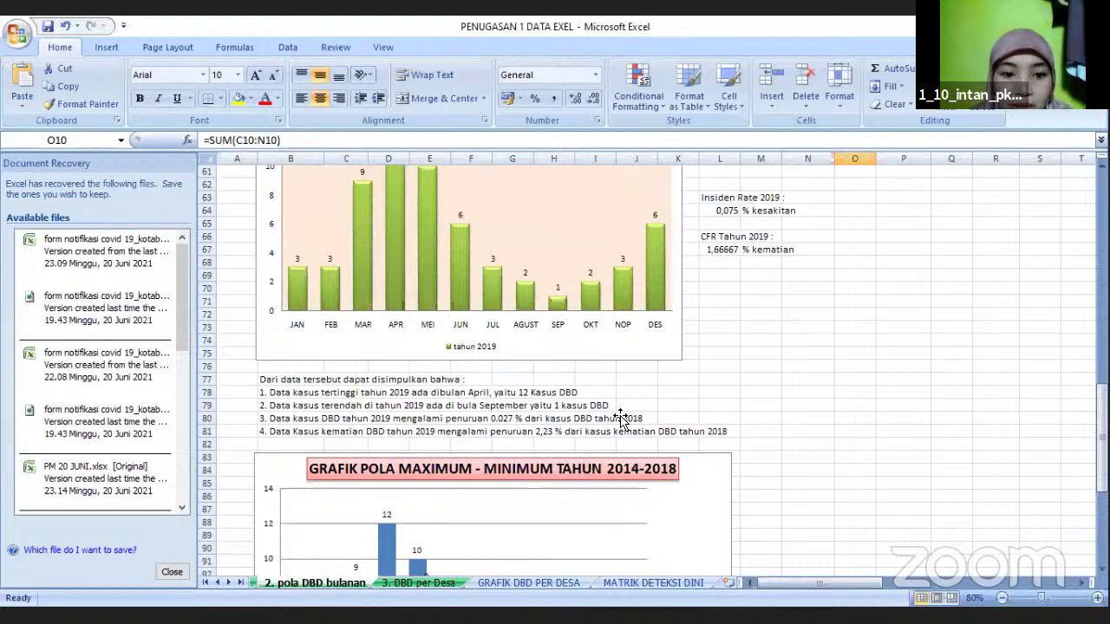
scroll(621, 412, "down", 1)
scroll(630, 378, "up", 12)
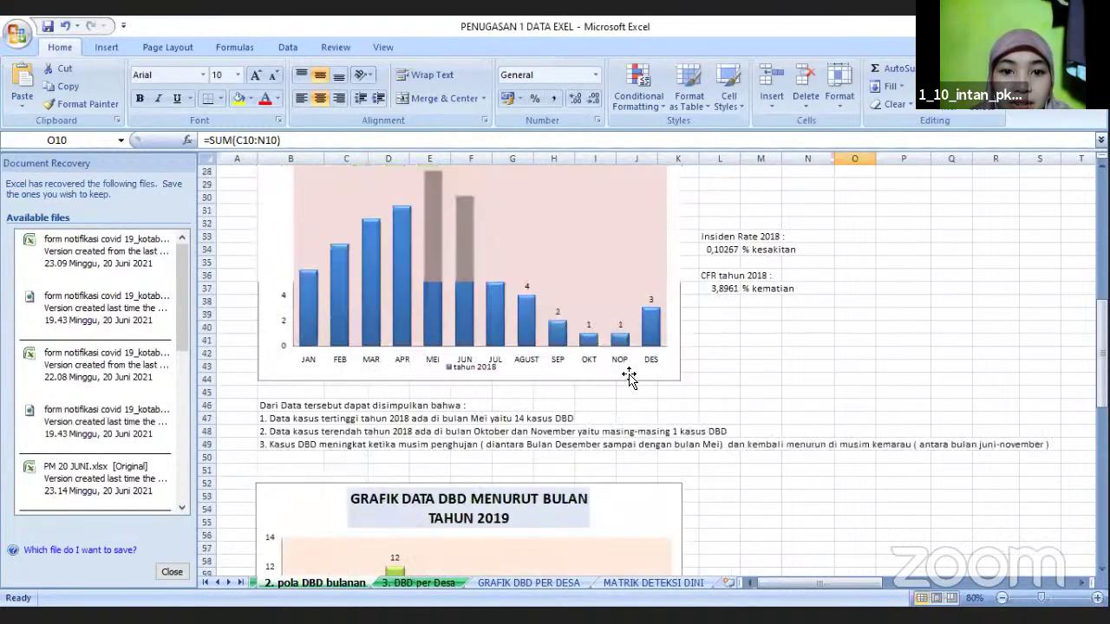
scroll(630, 377, "down", 1)
scroll(628, 359, "down", 6)
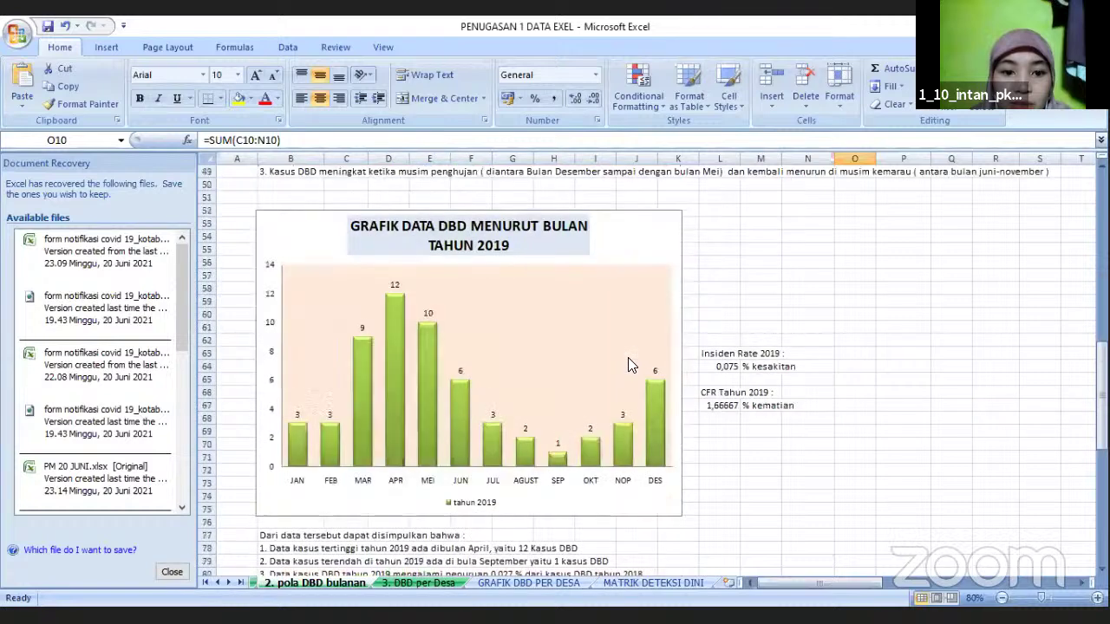
scroll(396, 463, "down", 4)
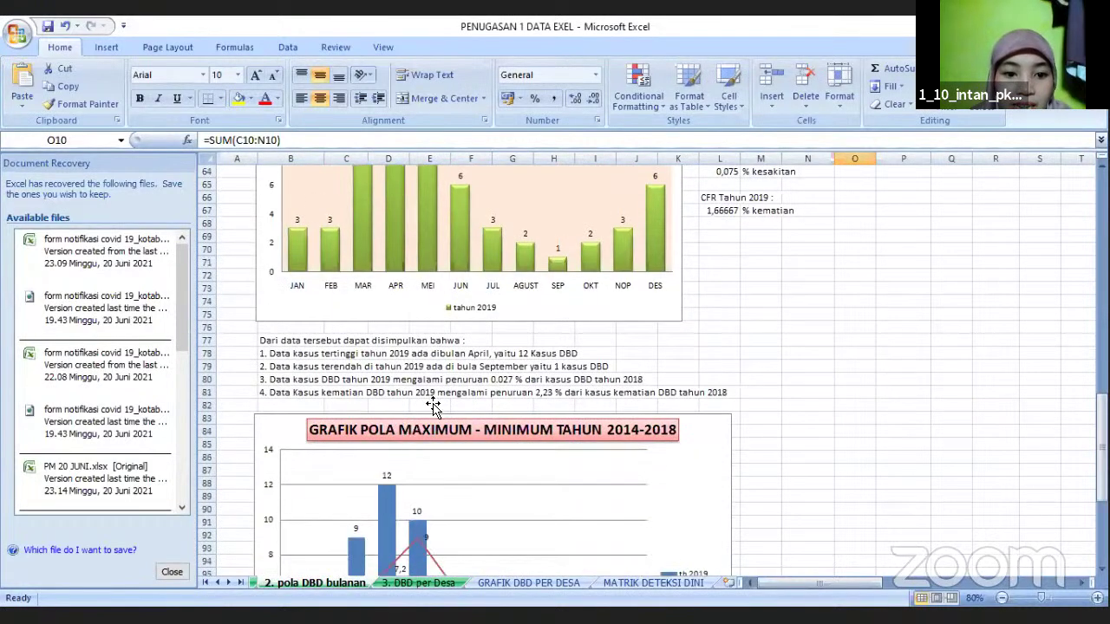
scroll(484, 377, "down", 2)
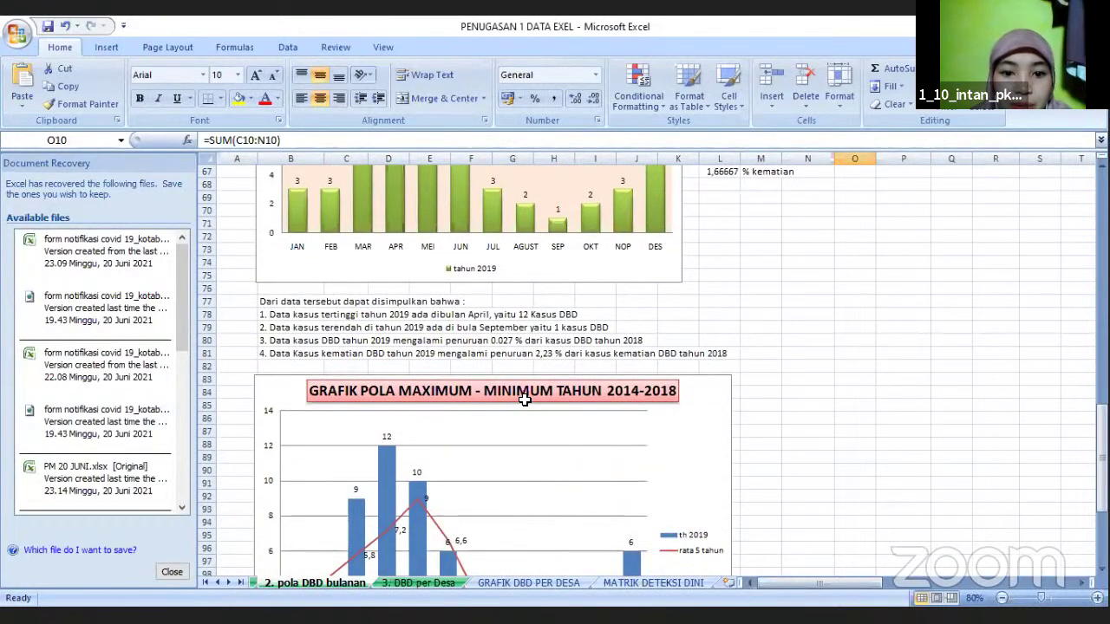
scroll(526, 397, "up", 1)
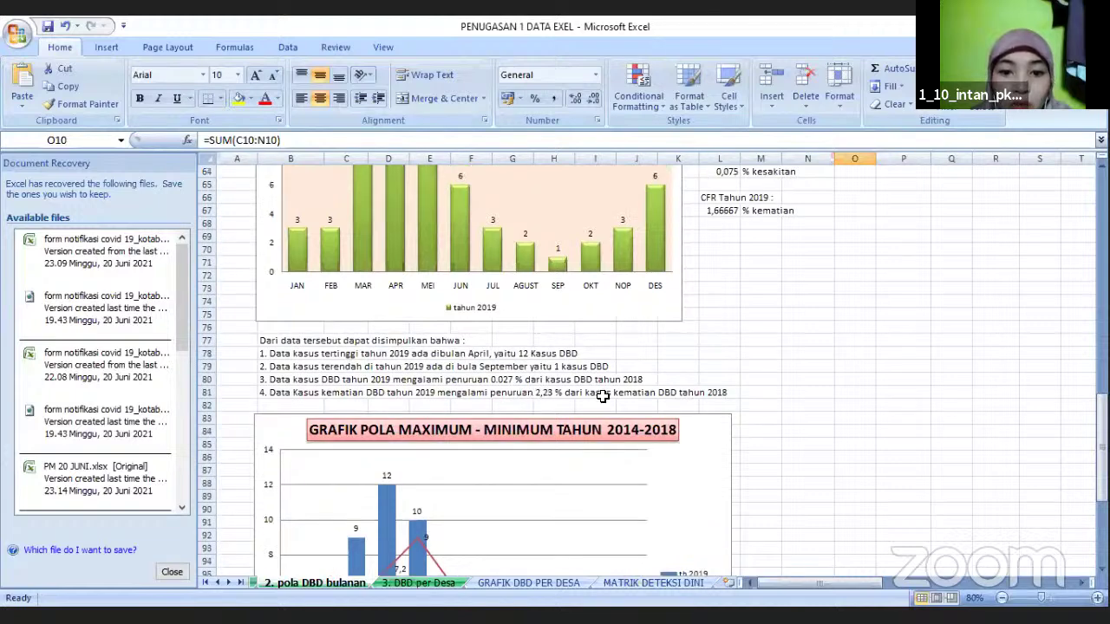
Step: Compare the 2019 incidence rate beside its chart with the 2018 incidence rate
scroll(634, 390, "up", 2)
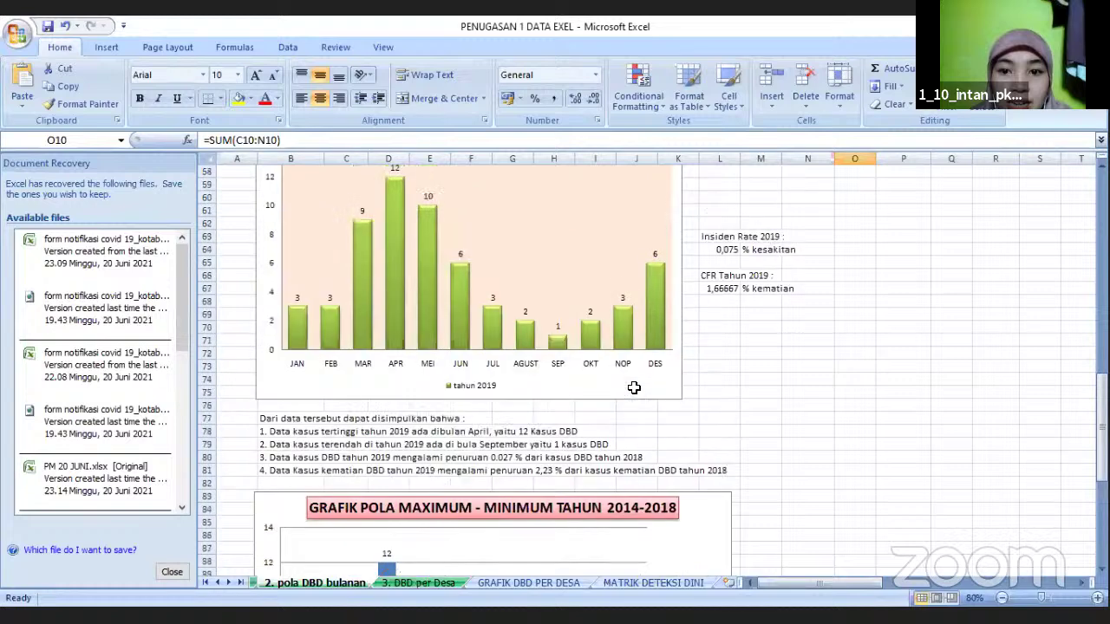
scroll(793, 282, "up", 1)
scroll(799, 289, "up", 1)
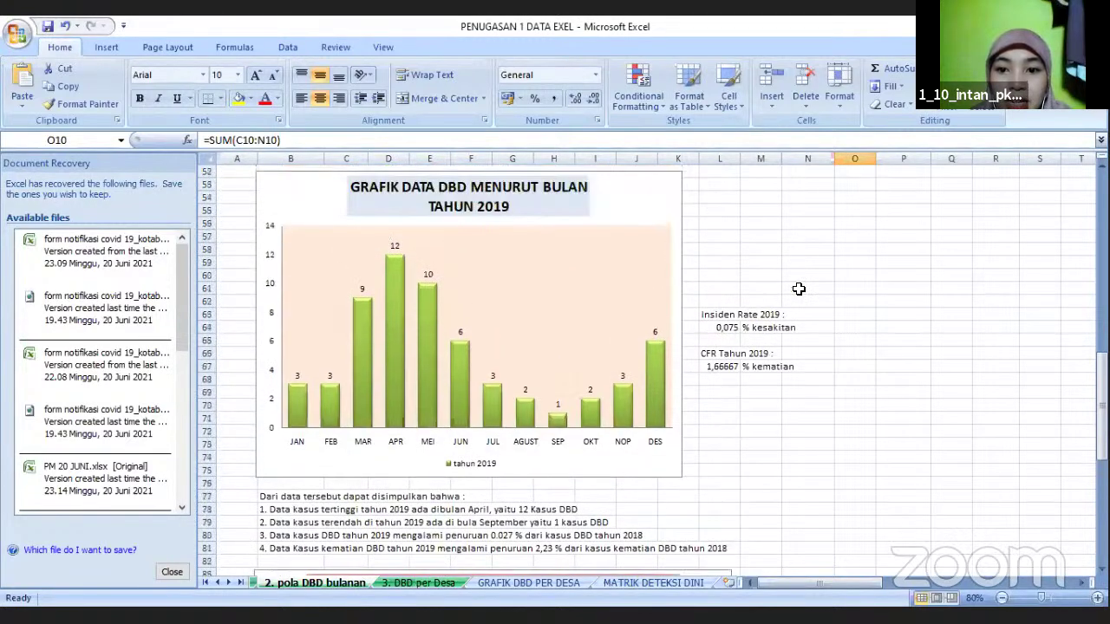
scroll(799, 290, "down", 1)
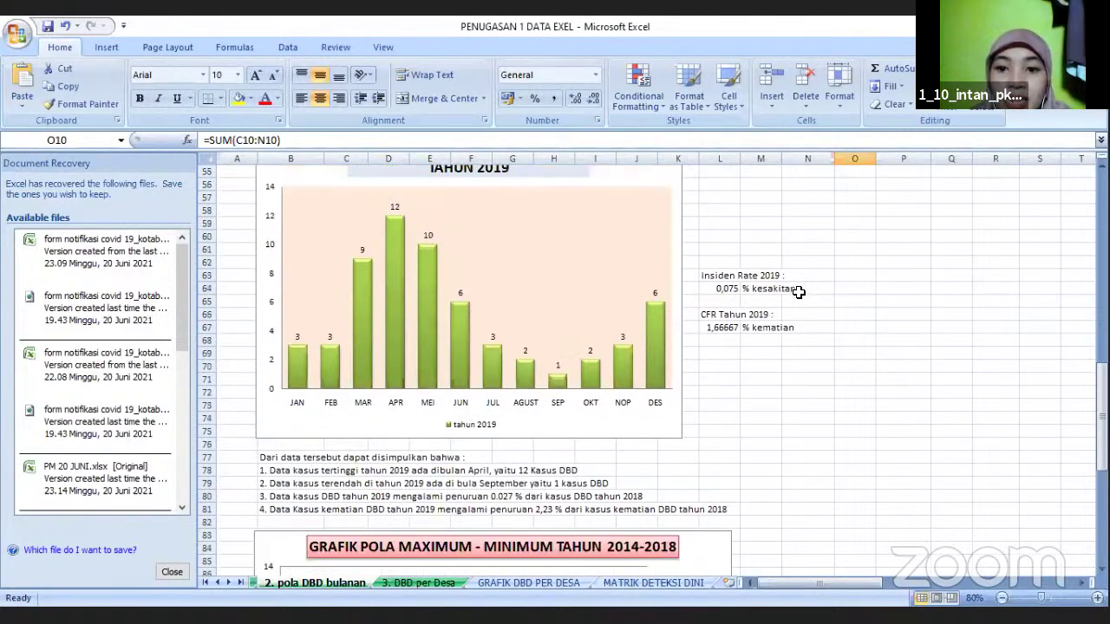
scroll(798, 292, "up", 9)
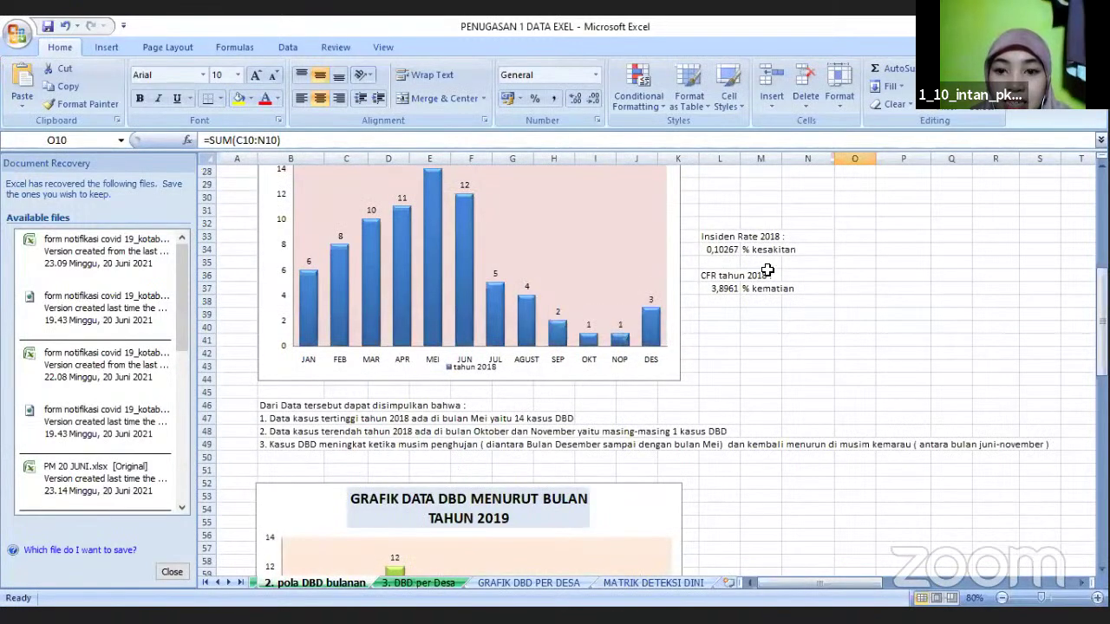
scroll(766, 271, "down", 5)
scroll(767, 289, "down", 4)
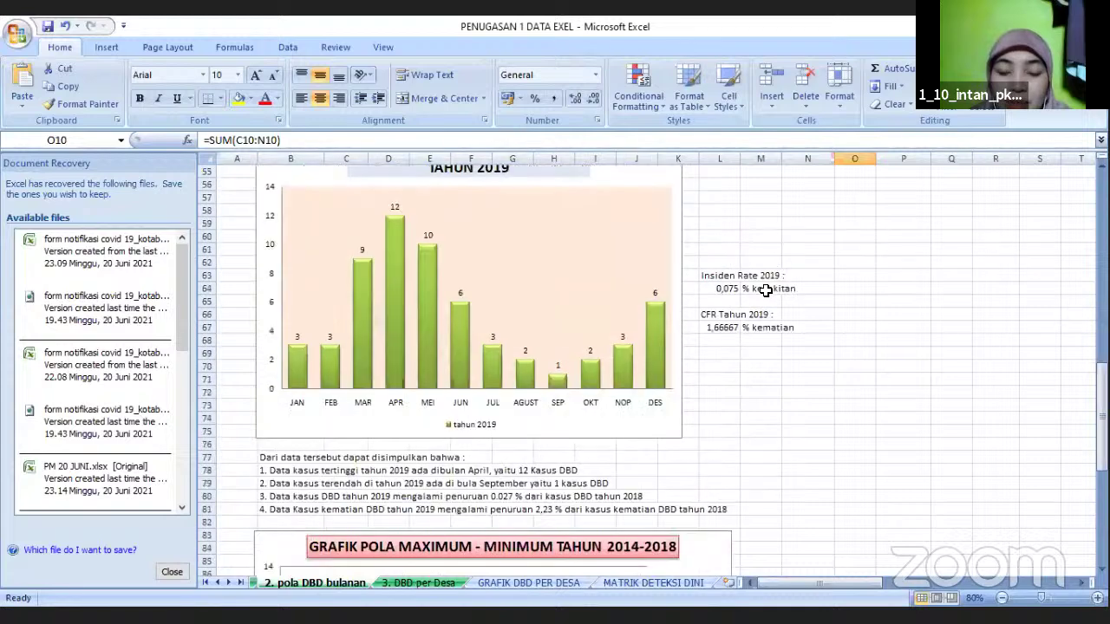
Step: Compare the 2019 CFR with the 2018 CFR, alongside the written conclusion about DBD deaths
scroll(766, 291, "down", 2)
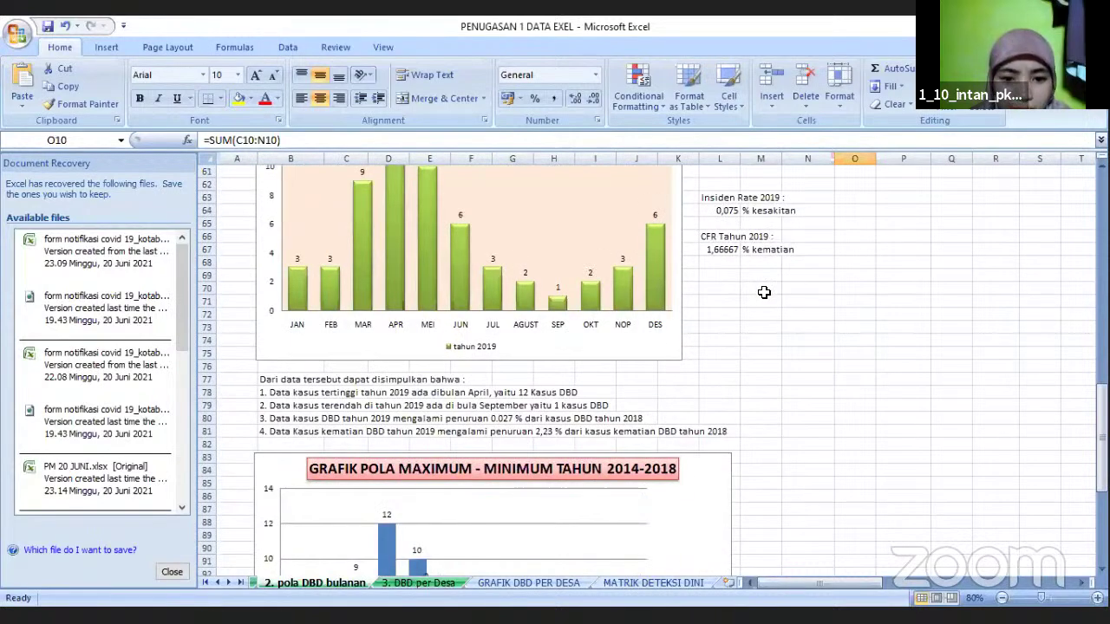
scroll(764, 293, "down", 1)
scroll(625, 320, "down", 2)
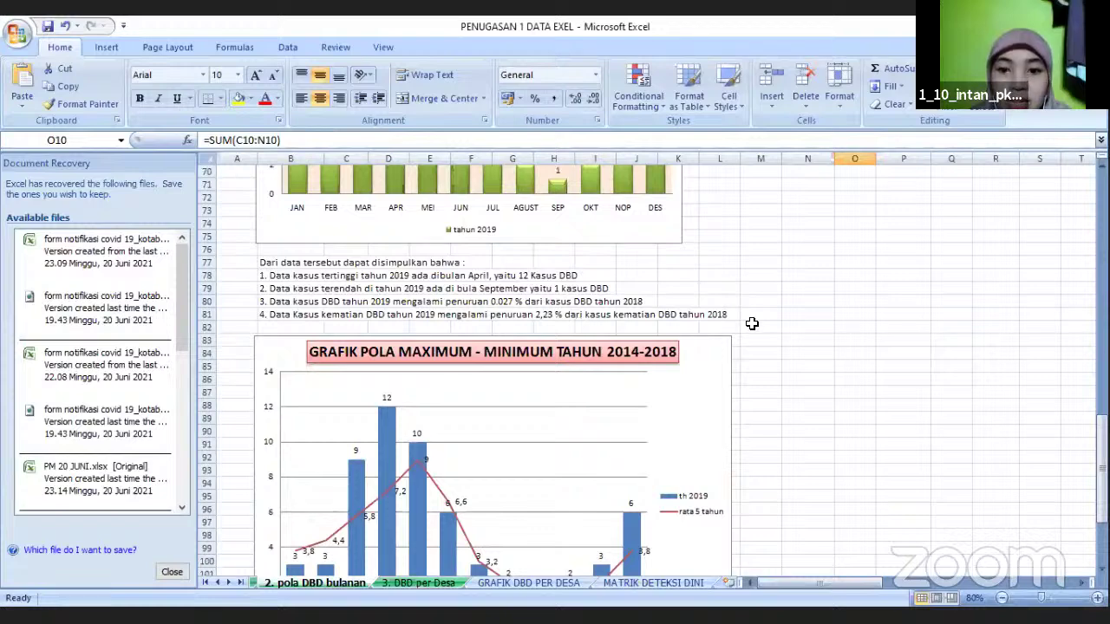
scroll(752, 323, "up", 6)
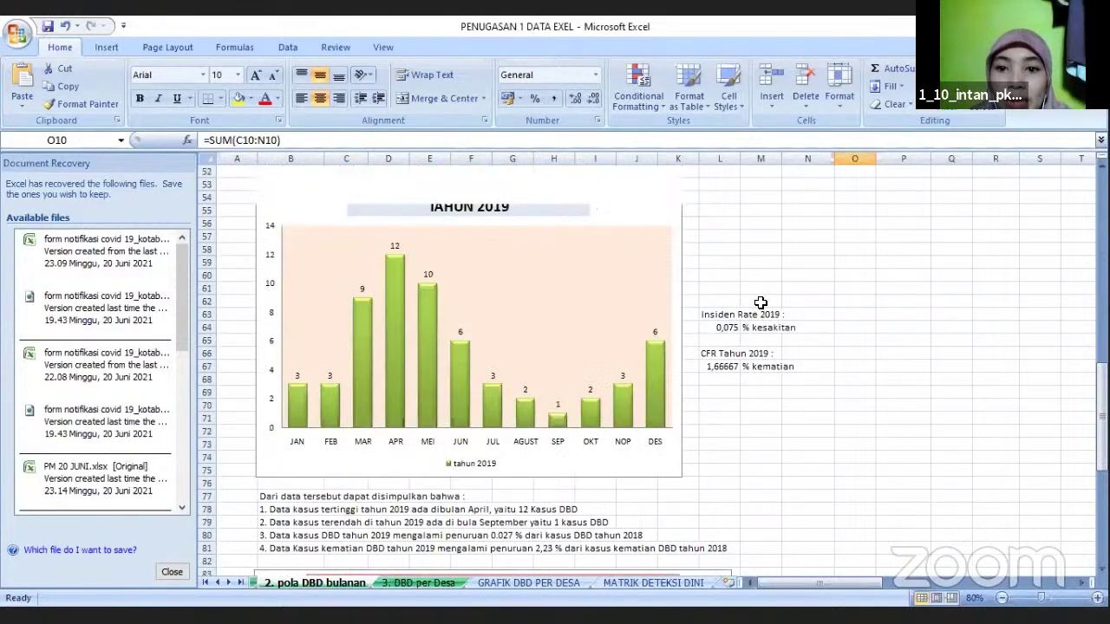
scroll(756, 286, "up", 7)
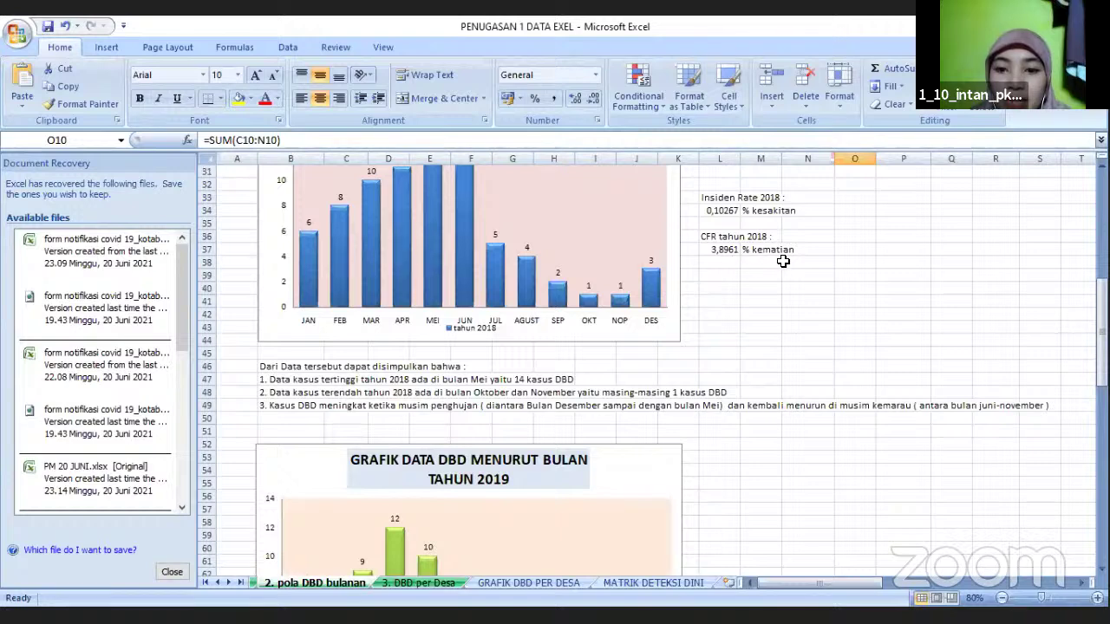
scroll(783, 265, "down", 3)
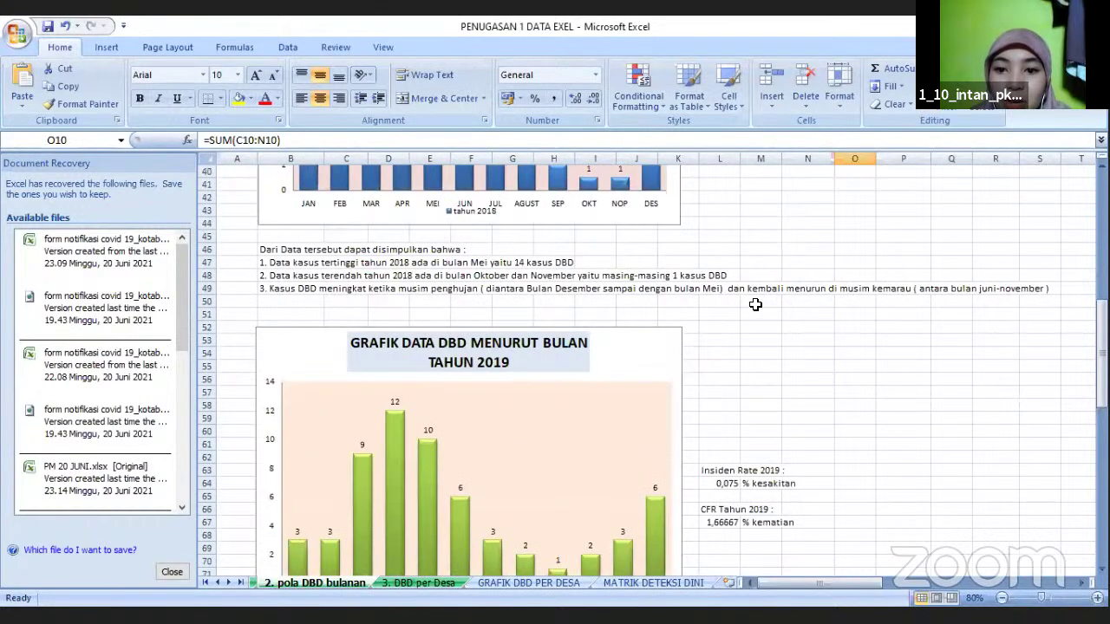
scroll(746, 305, "down", 6)
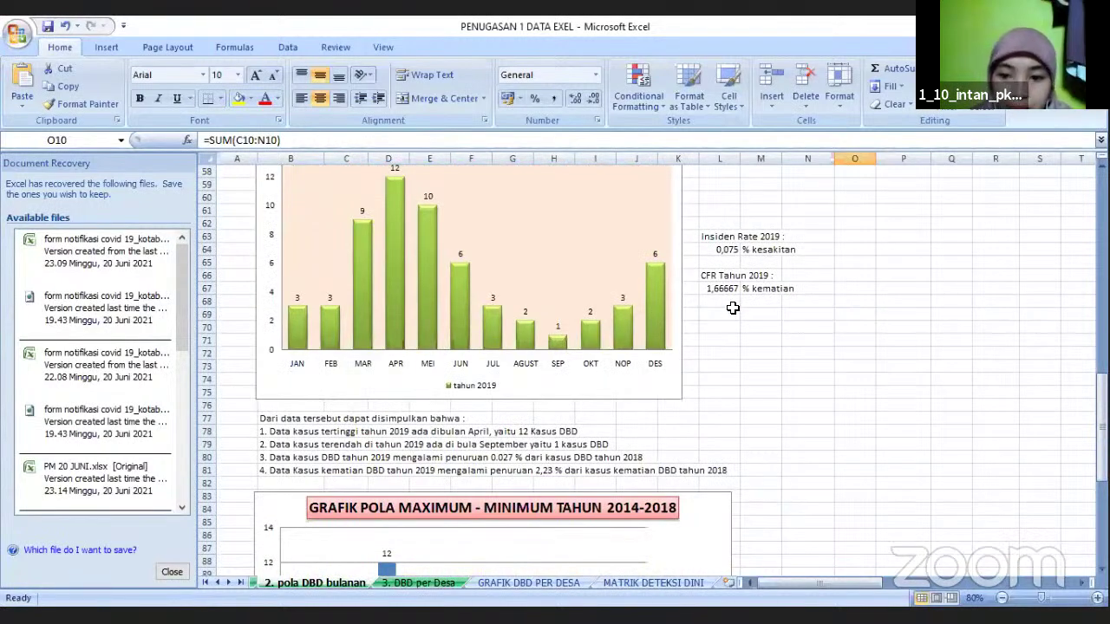
Step: View the GRAFIK POLA MAXIMUM - MINIMUM TAHUN 2014-2018 chart and trace it back to the five-year averages in the monthly case table
scroll(734, 310, "down", 4)
scroll(739, 313, "down", 1)
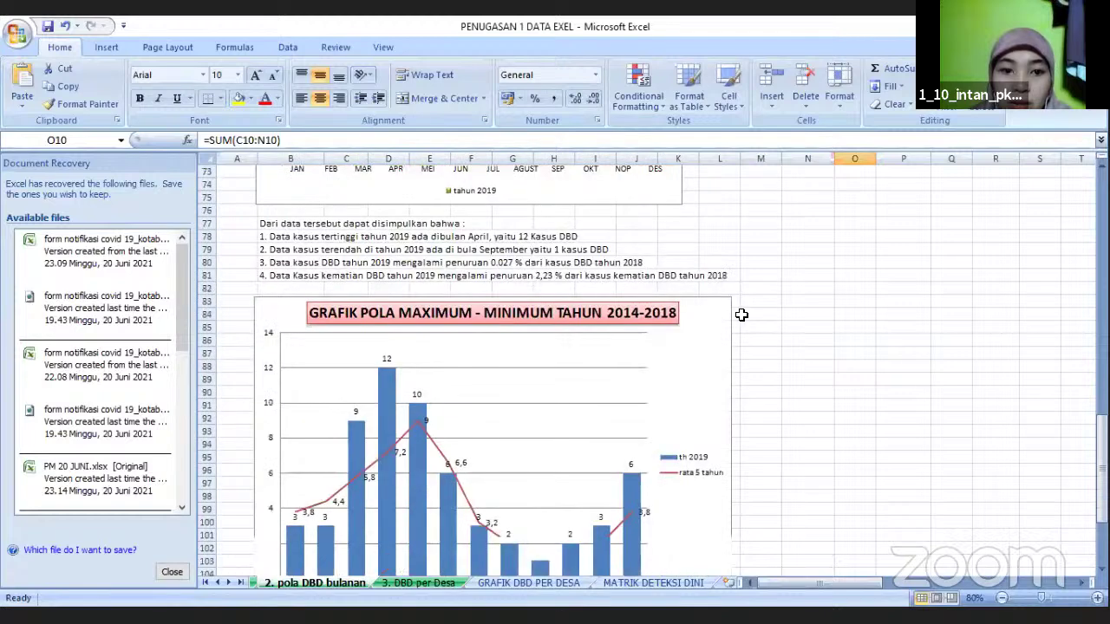
scroll(742, 315, "down", 1)
scroll(742, 315, "down", 2)
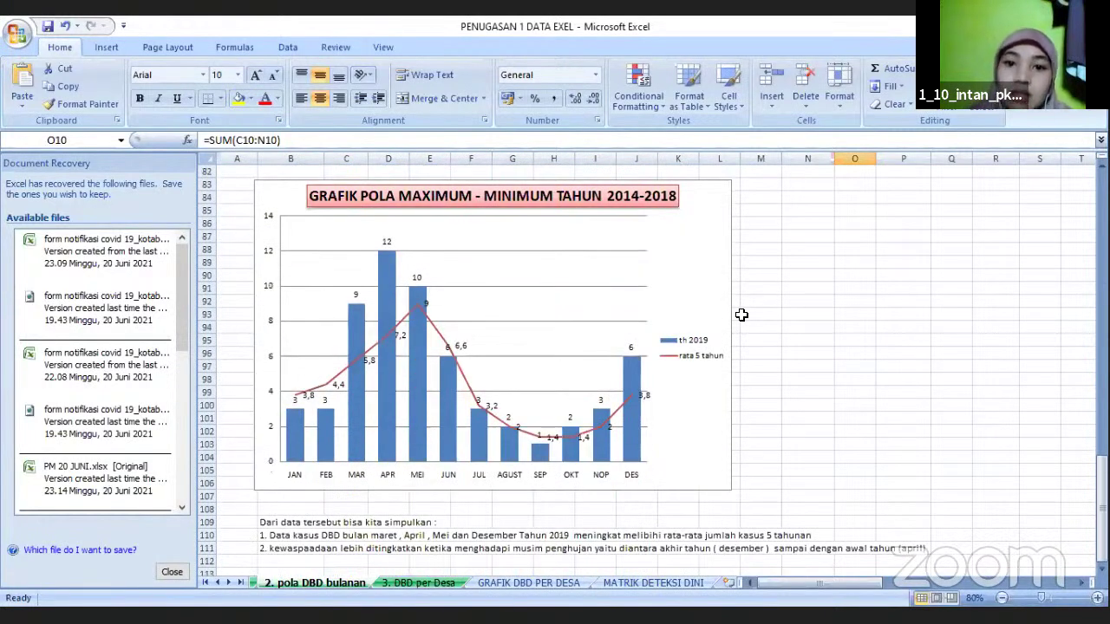
scroll(737, 316, "up", 10)
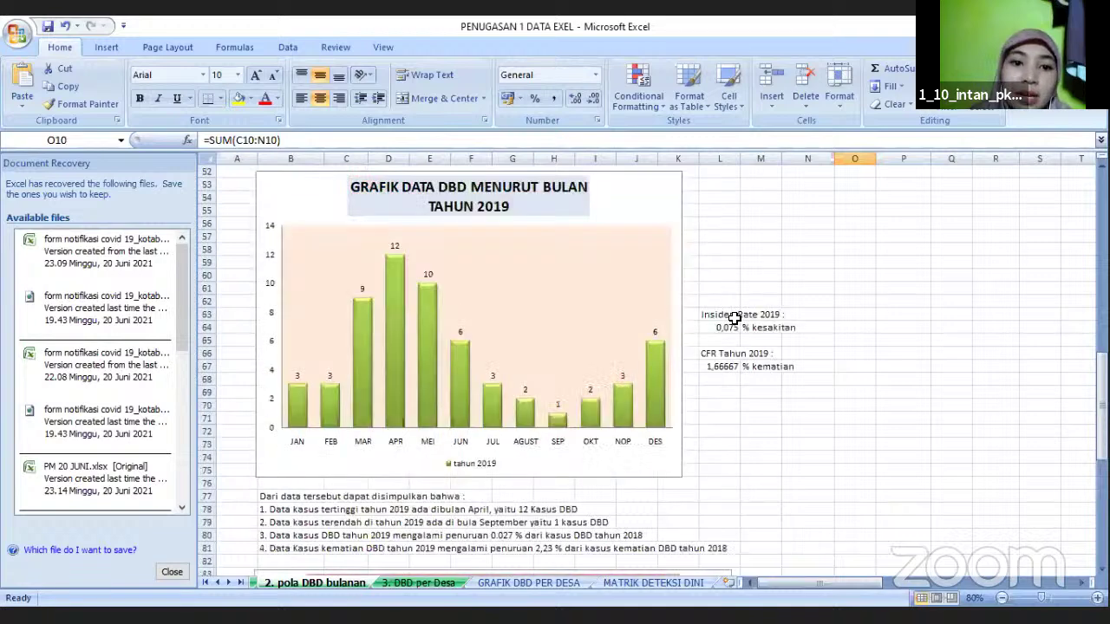
scroll(557, 248, "up", 10)
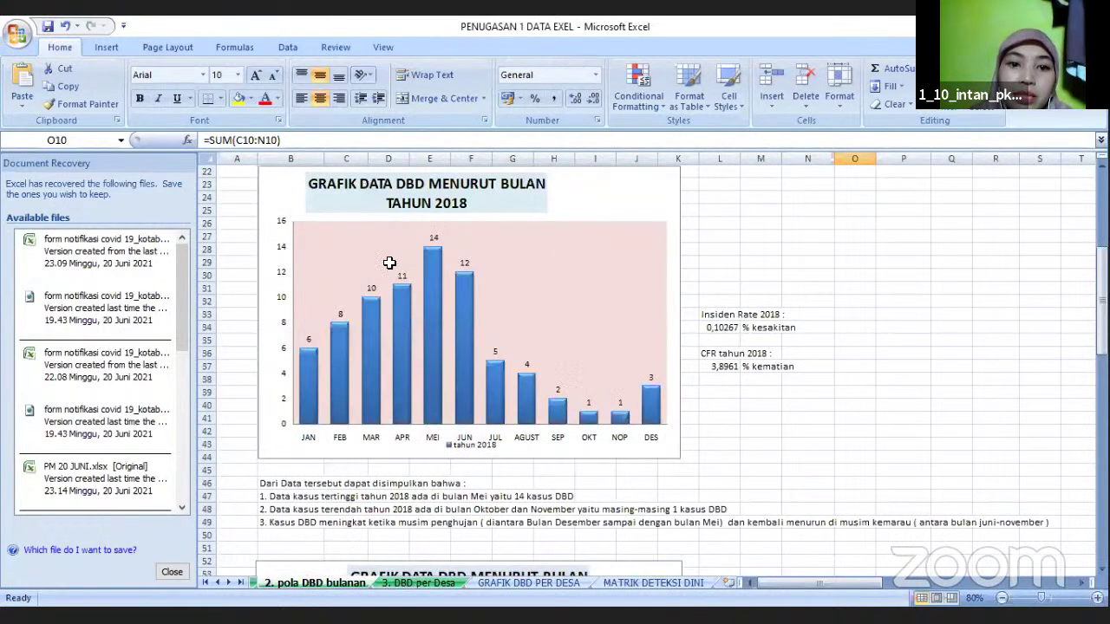
scroll(646, 320, "up", 7)
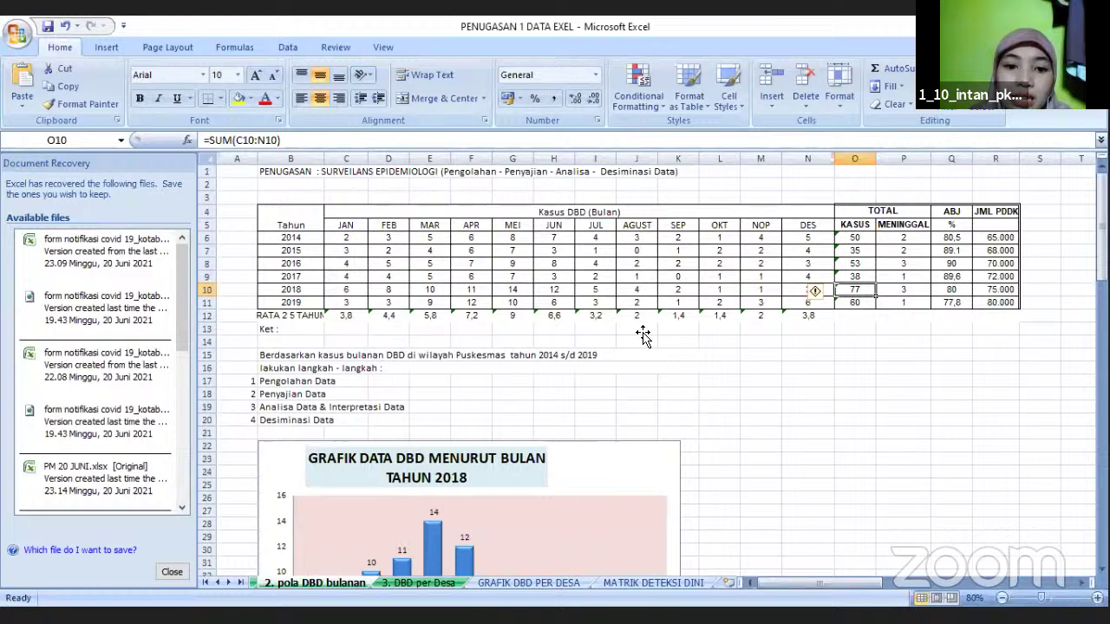
Step: Examine the maximum-minimum chart, comparing the monthly 2019 case bars with the five-year average line
scroll(642, 337, "down", 20)
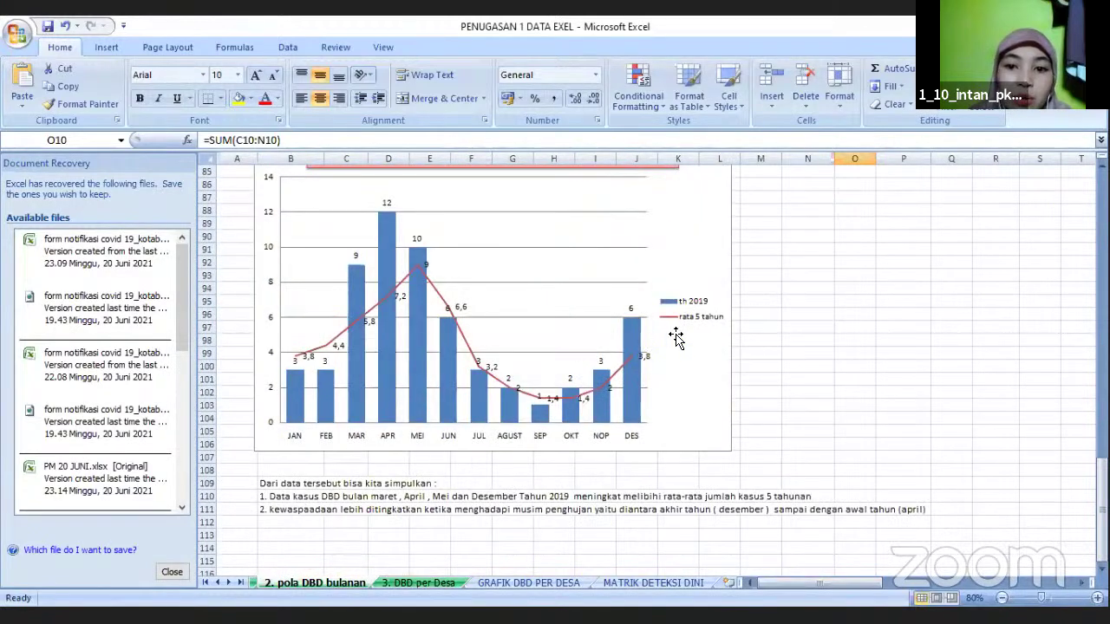
scroll(675, 340, "up", 1)
scroll(343, 304, "down", 1)
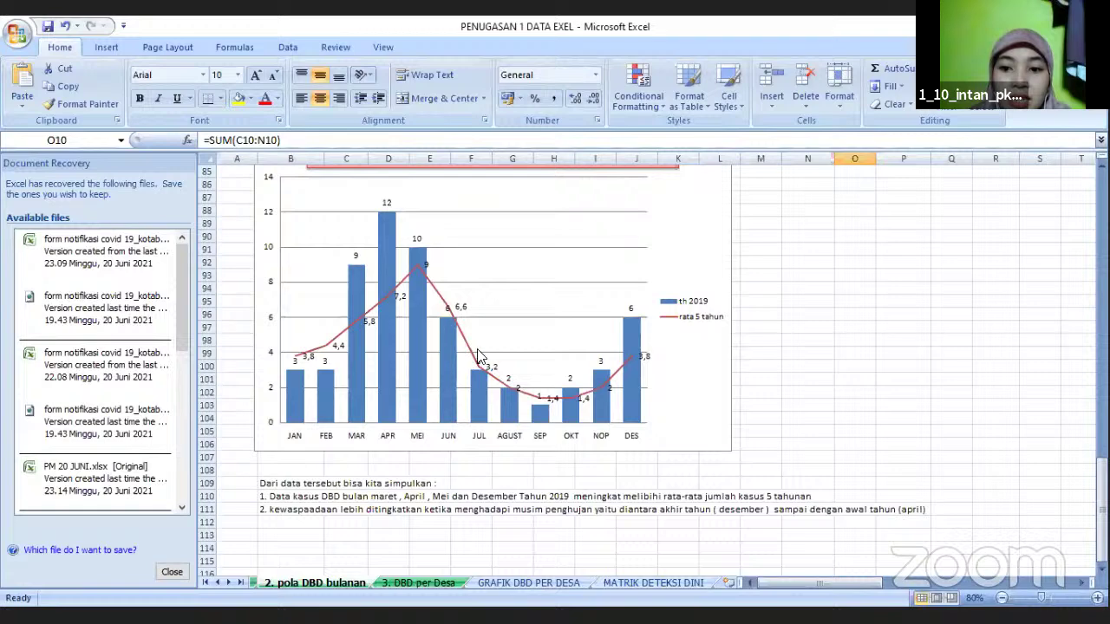
scroll(508, 373, "up", 1)
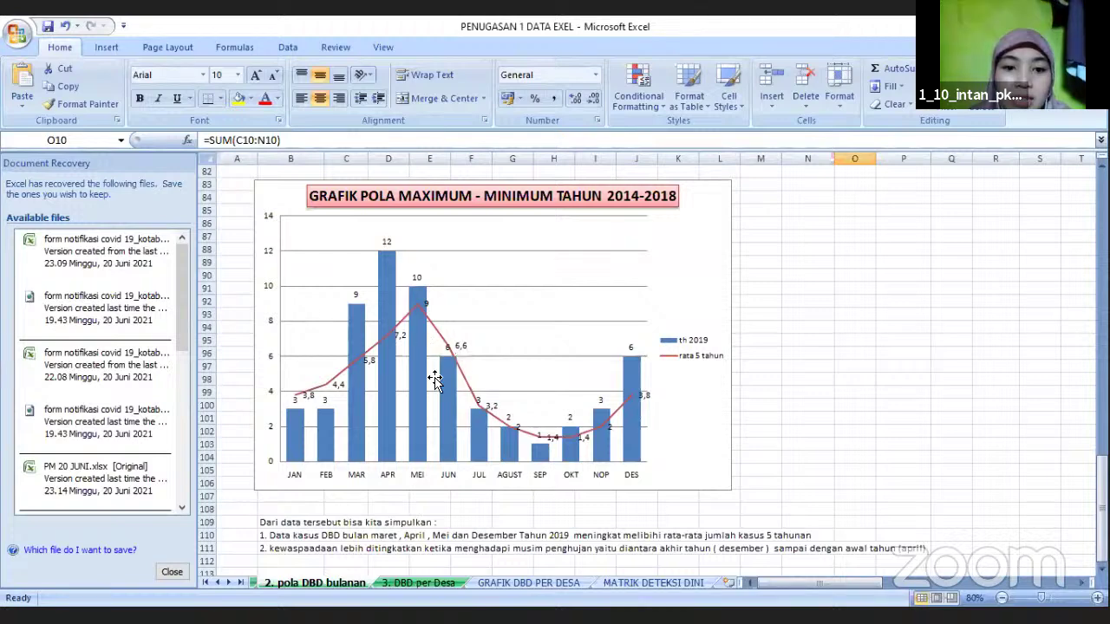
scroll(474, 428, "down", 1)
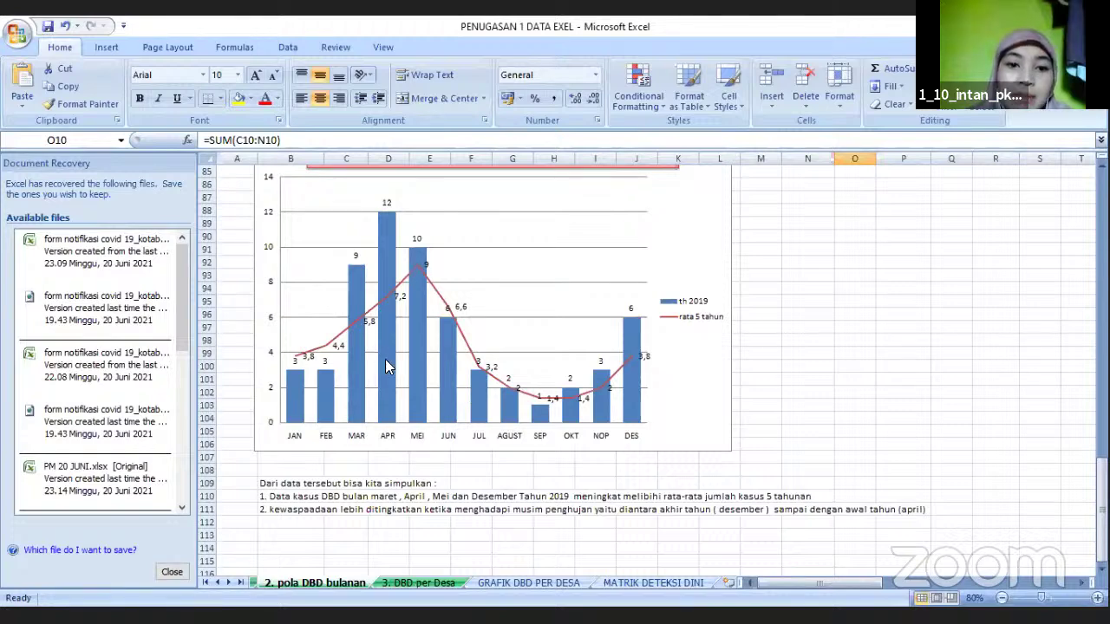
scroll(385, 360, "up", 2)
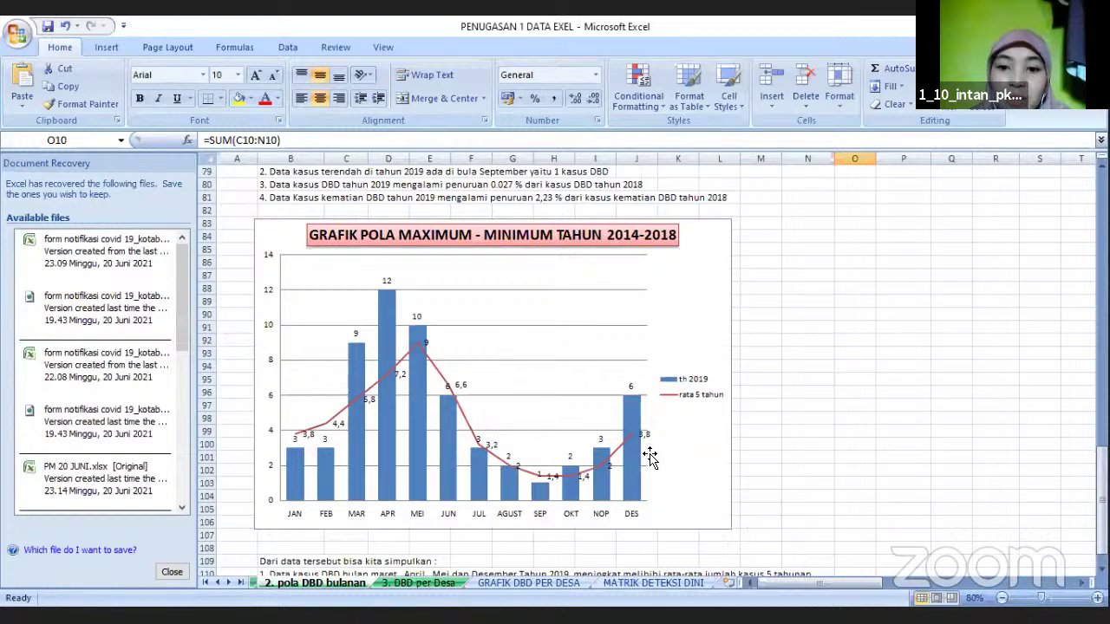
scroll(650, 458, "down", 2)
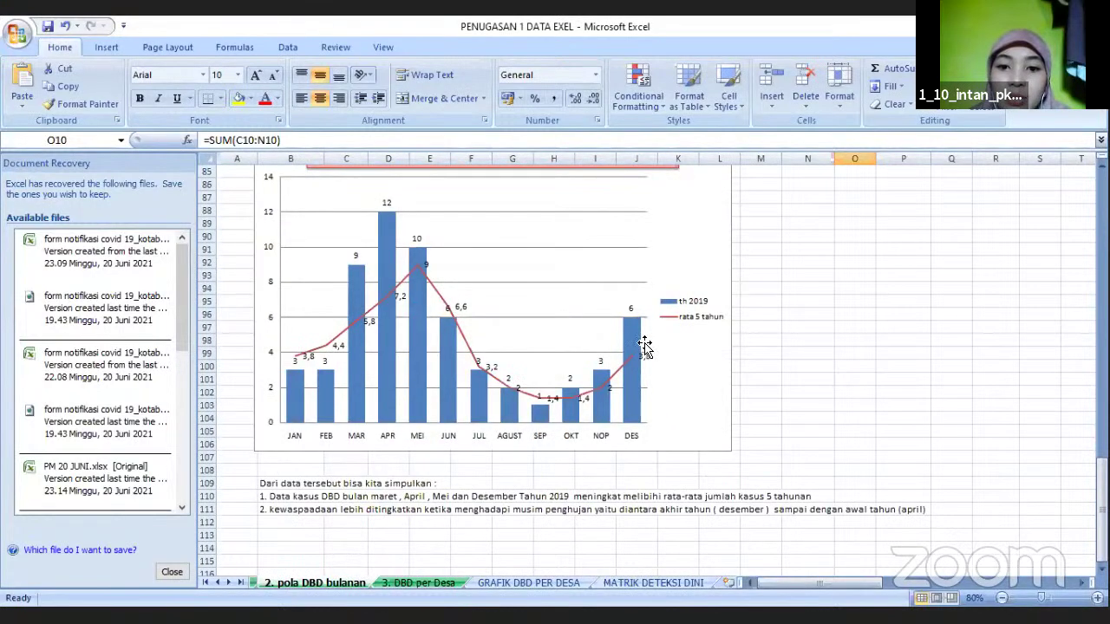
Step: Read the two written conclusions beneath the maximum-minimum chart
scroll(646, 281, "down", 1)
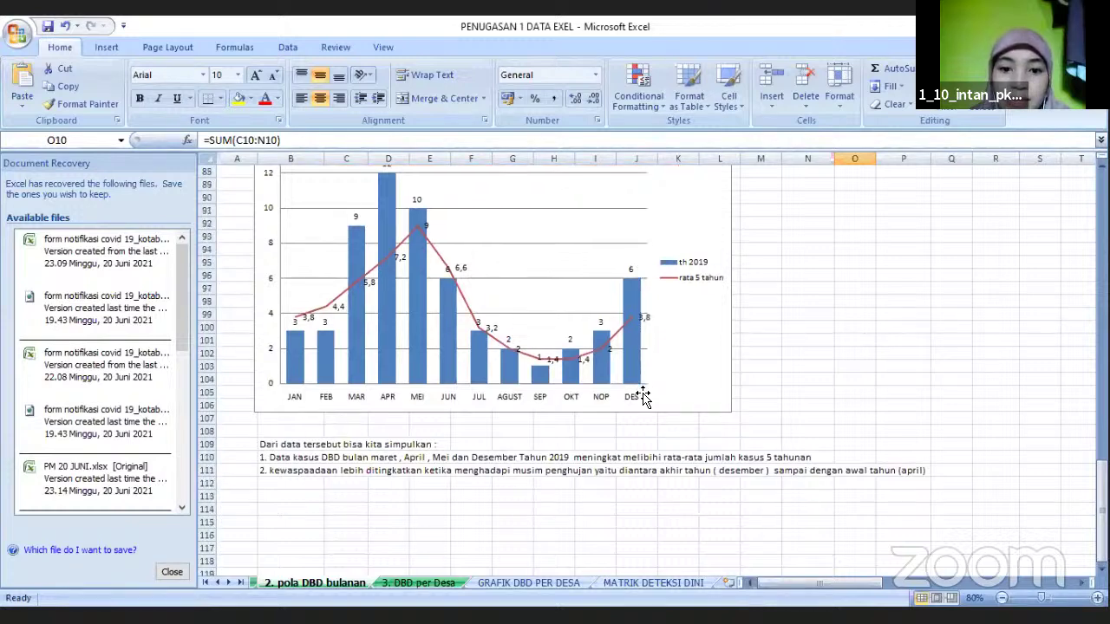
scroll(563, 425, "down", 2)
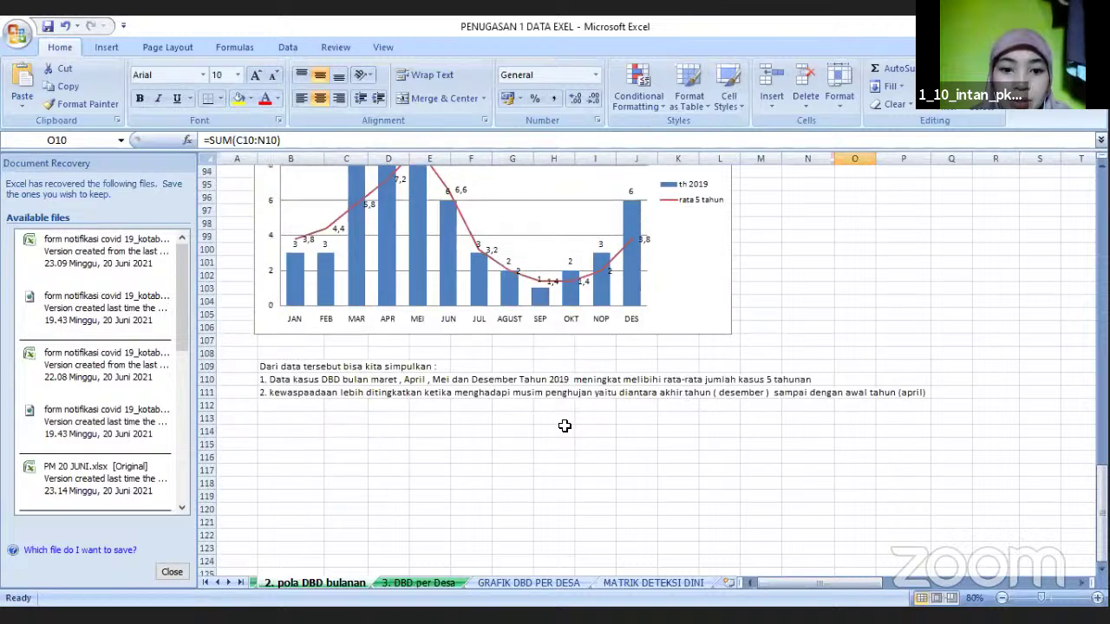
scroll(564, 424, "down", 2)
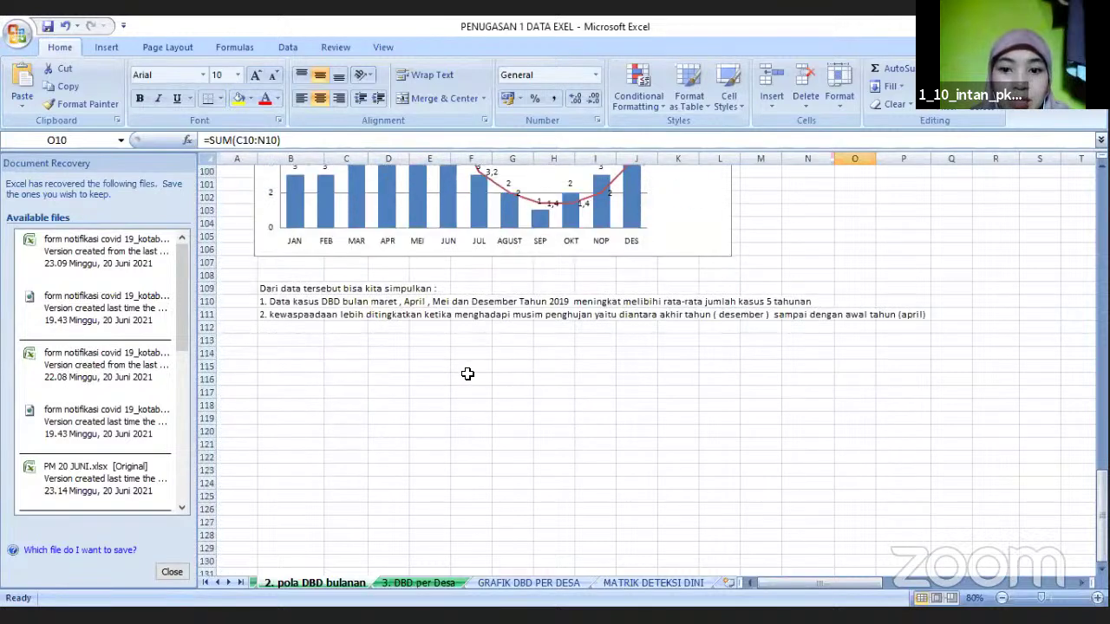
Step: View the GRAFIK DBD PER DESA sheet, followed by the MATRIK DETEKSI DINI sheet
left_click(527, 581)
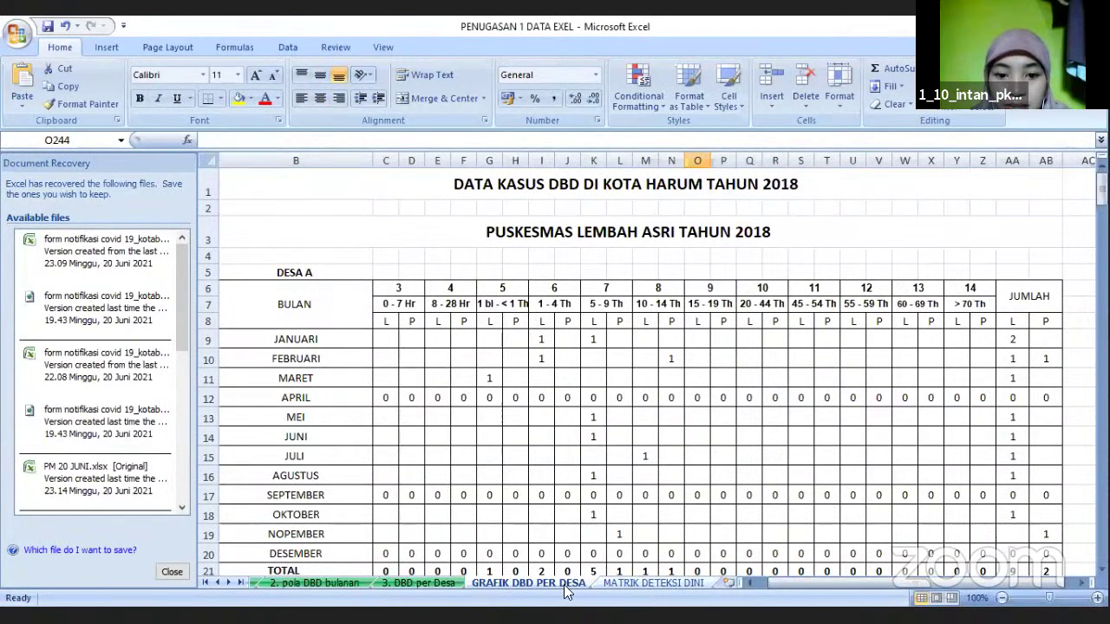
key("ctrl+Page_Down")
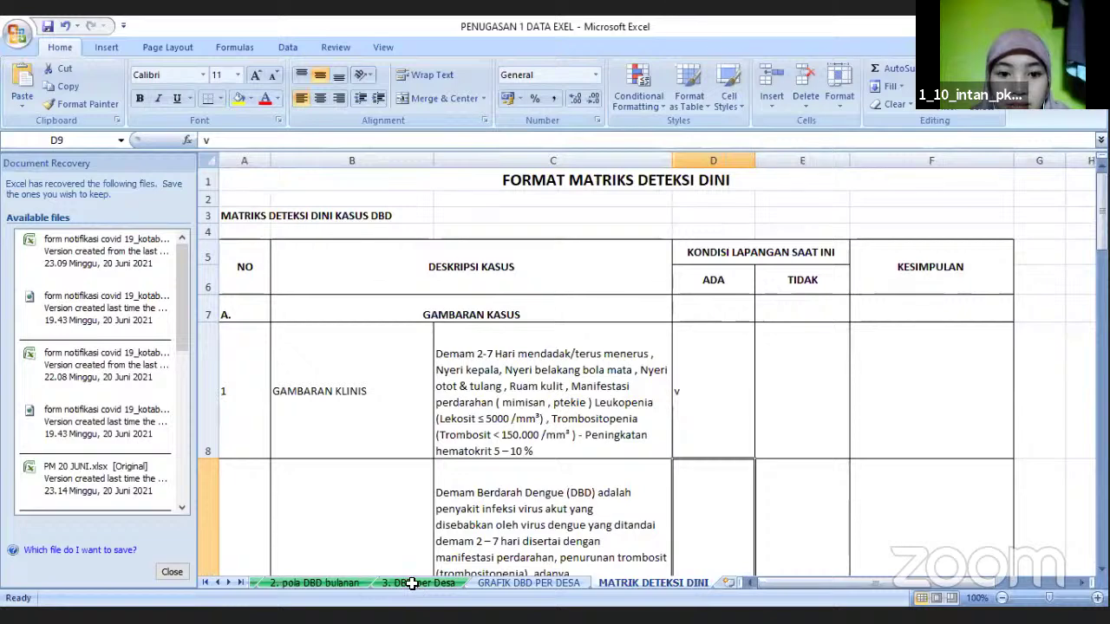
Step: Review the individual 2018 DBD case records for DESA A and DESA B on the 3. DBD per Desa sheet
key("ctrl+Page_Up")
key("ctrl+Page_Up")
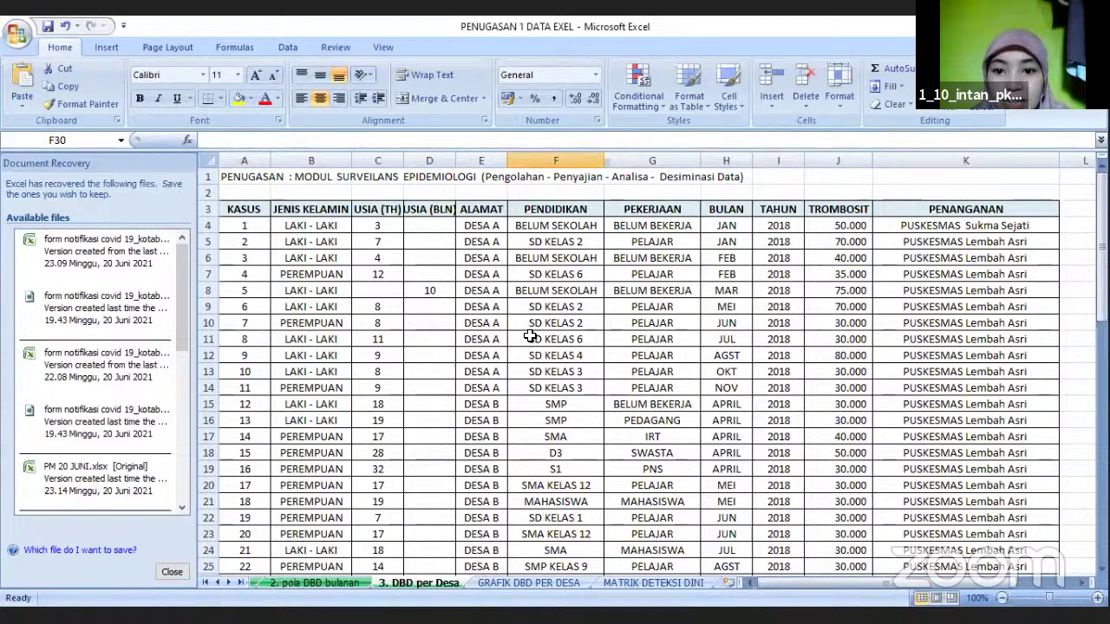
scroll(531, 336, "down", 2)
scroll(532, 323, "down", 3)
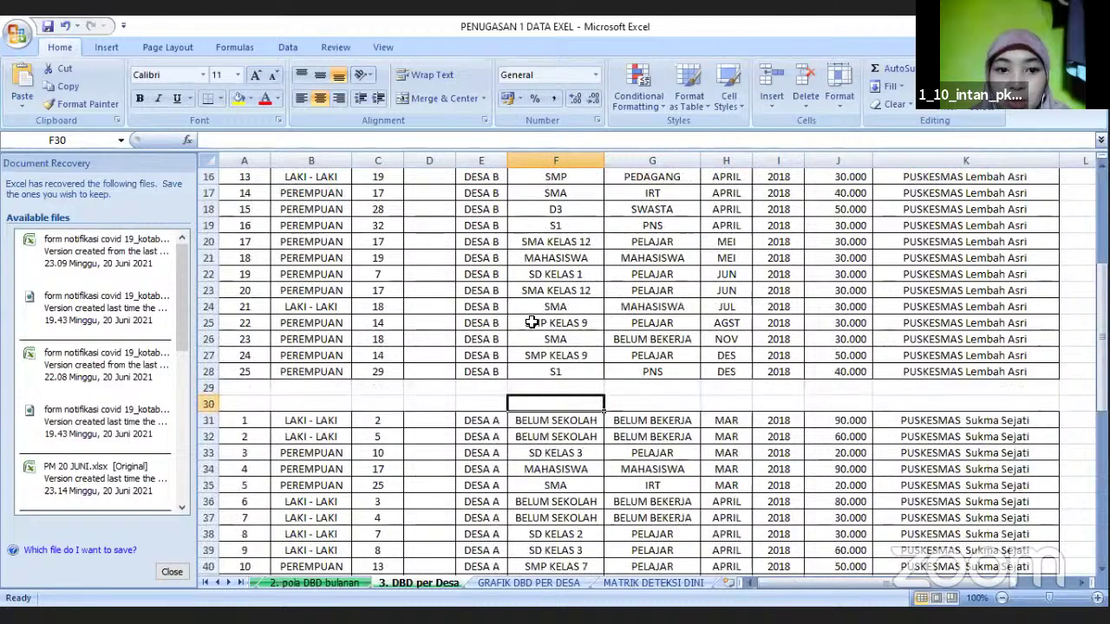
scroll(532, 323, "up", 5)
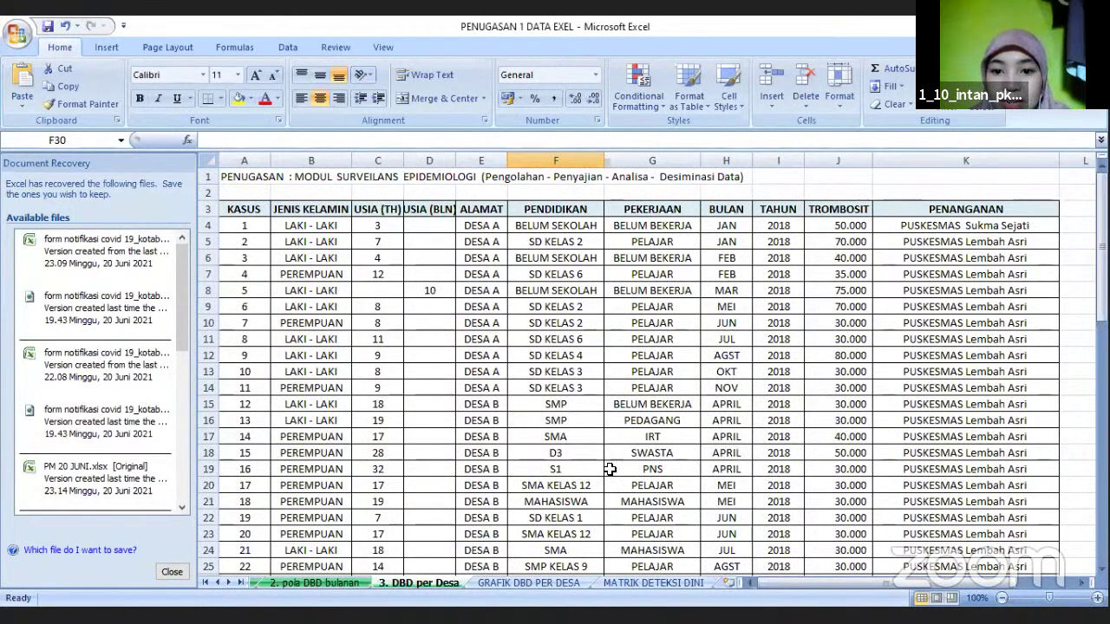
scroll(534, 565, "down", 3)
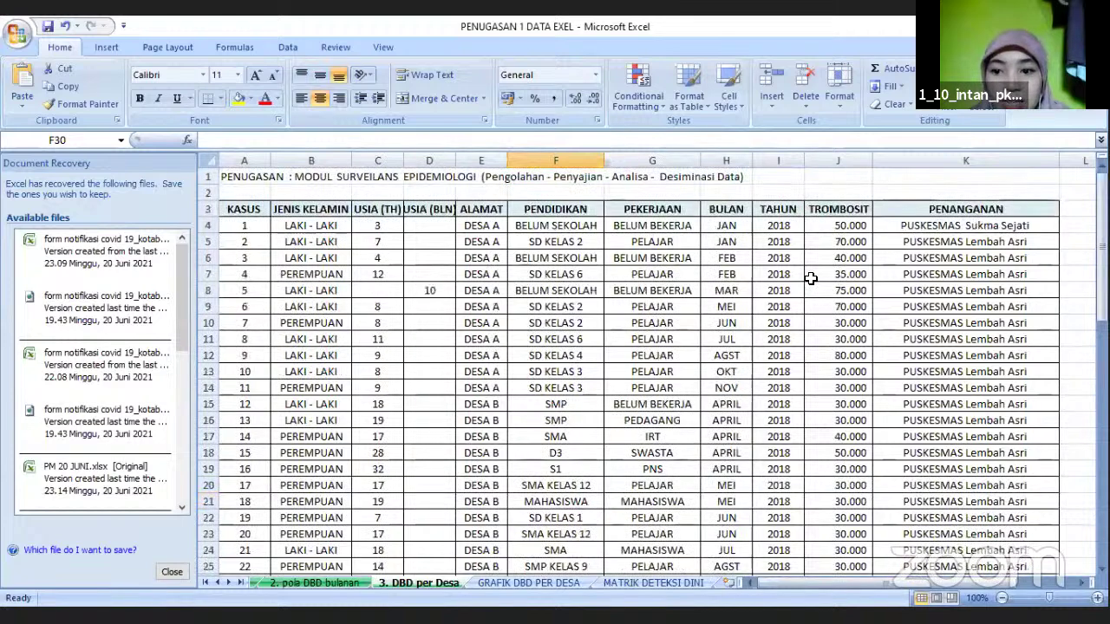
scroll(811, 276, "up", 3)
scroll(609, 449, "down", 2)
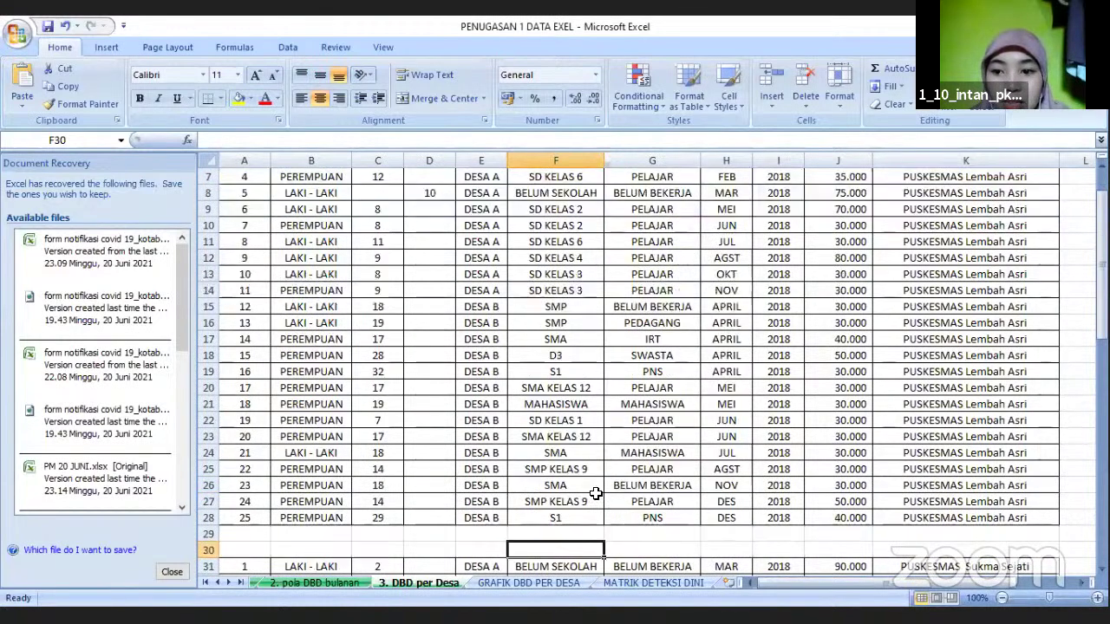
scroll(590, 407, "down", 3)
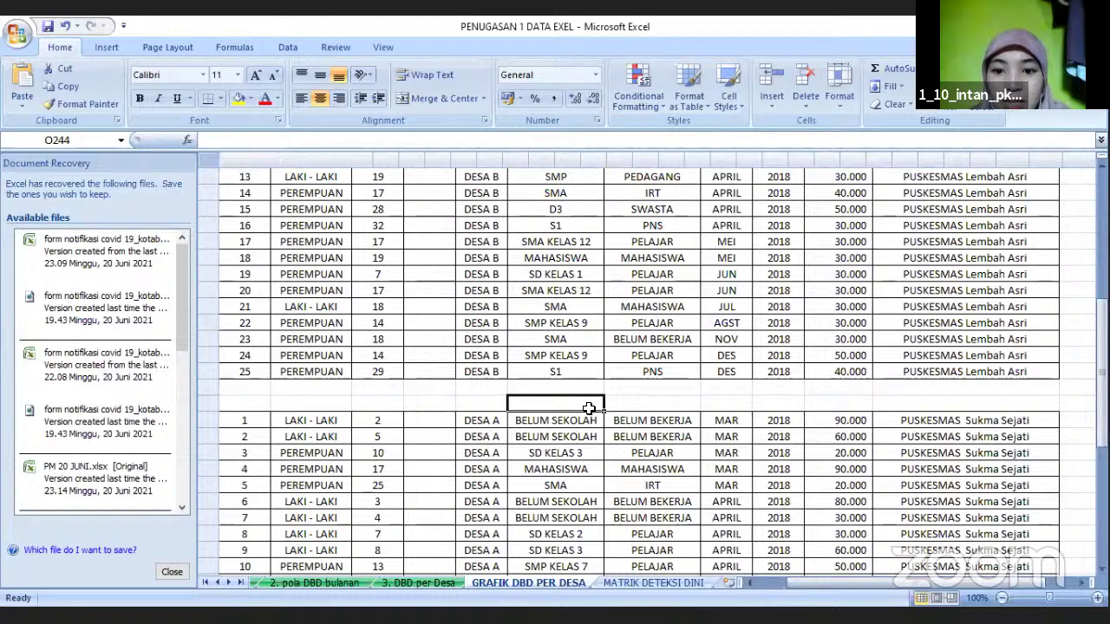
Step: Examine the DESA A monthly case table by age group and sex on the GRAFIK DBD PER DESA sheet
key("ctrl+Page_Down")
scroll(719, 435, "up", 2)
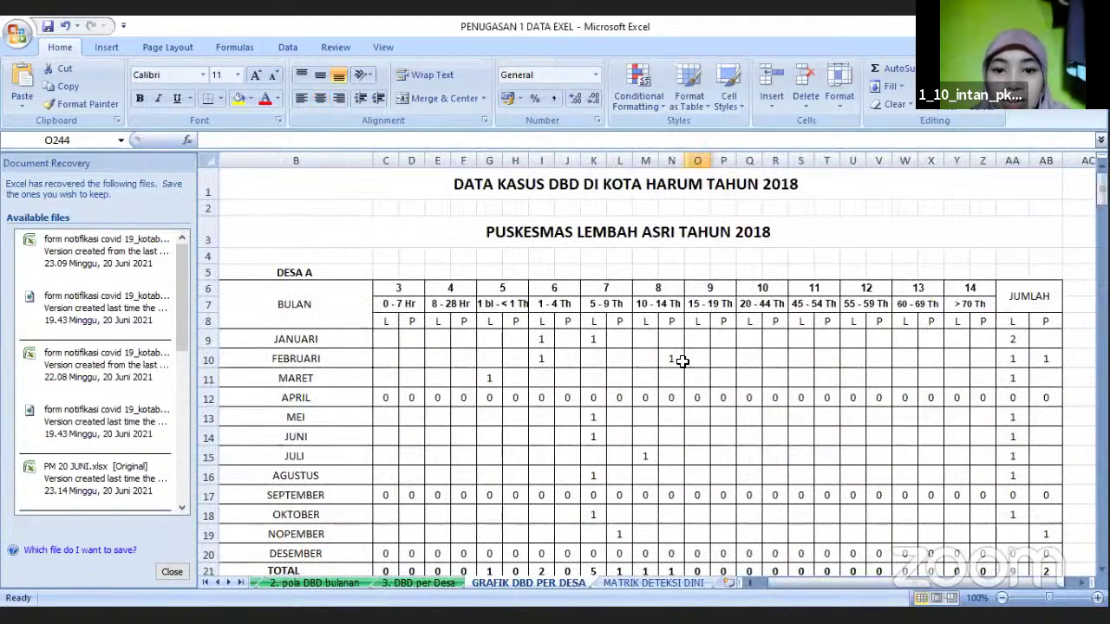
scroll(705, 394, "down", 2)
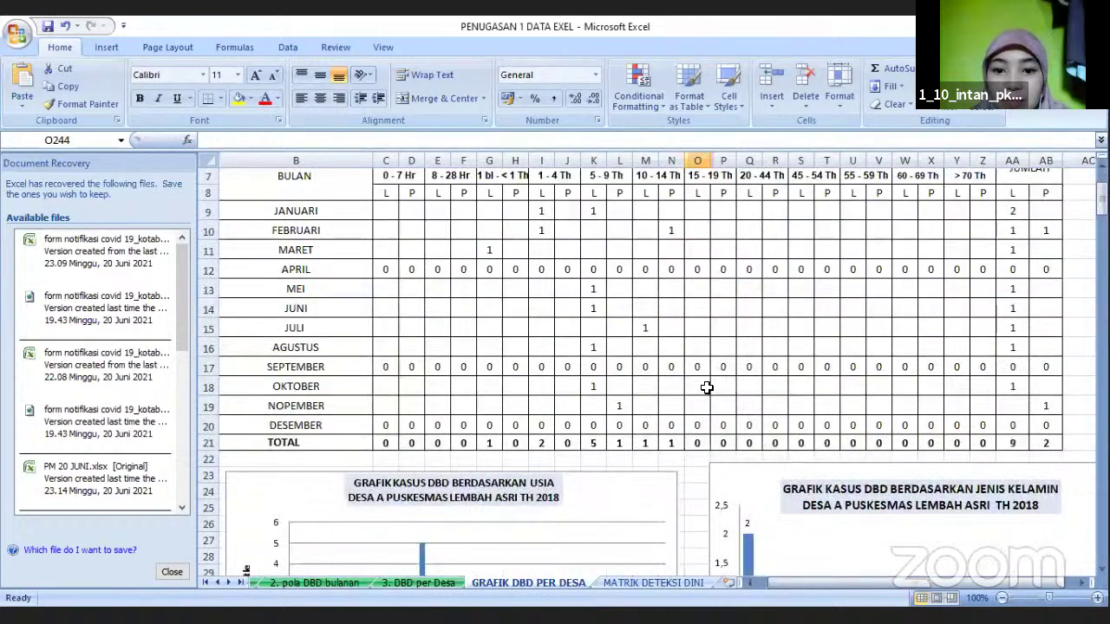
scroll(703, 374, "up", 2)
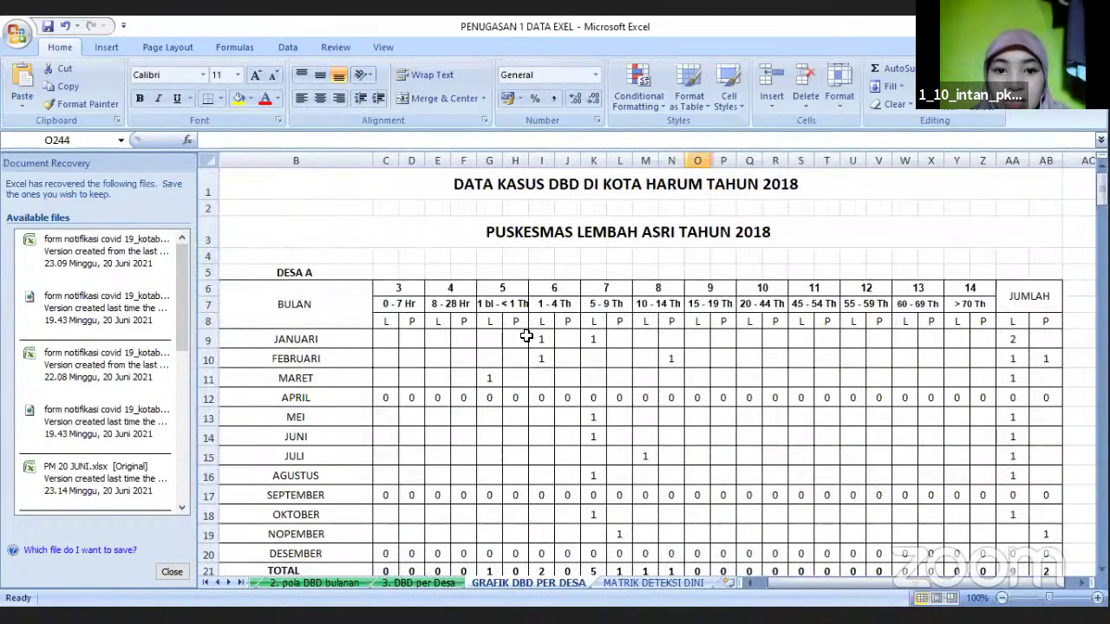
scroll(440, 384, "down", 2)
scroll(426, 355, "up", 2)
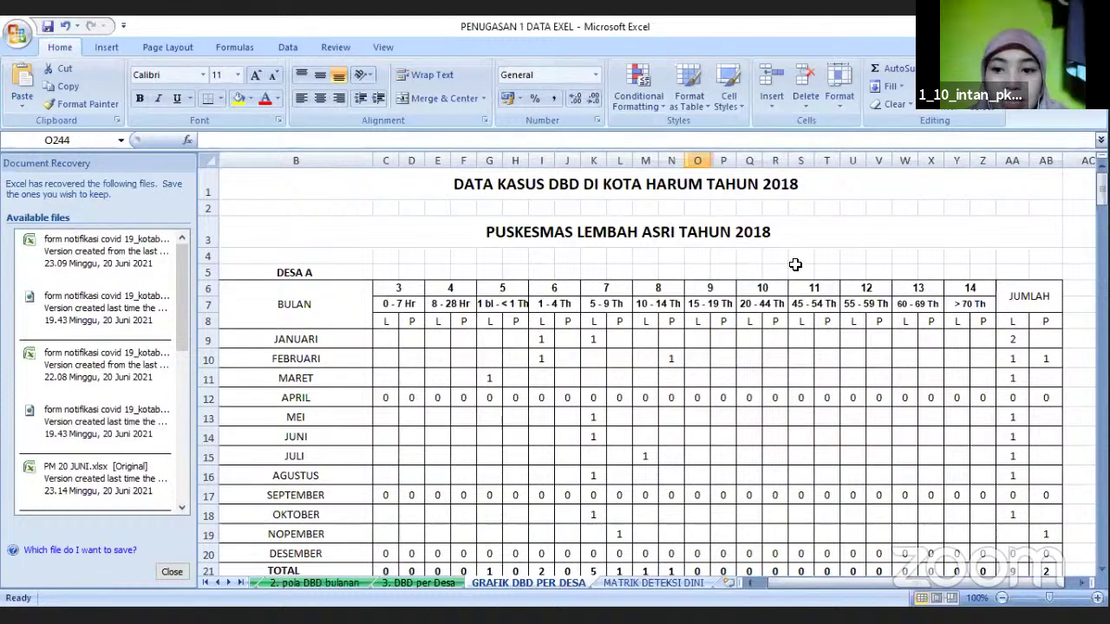
scroll(964, 276, "down", 1)
scroll(998, 362, "down", 1)
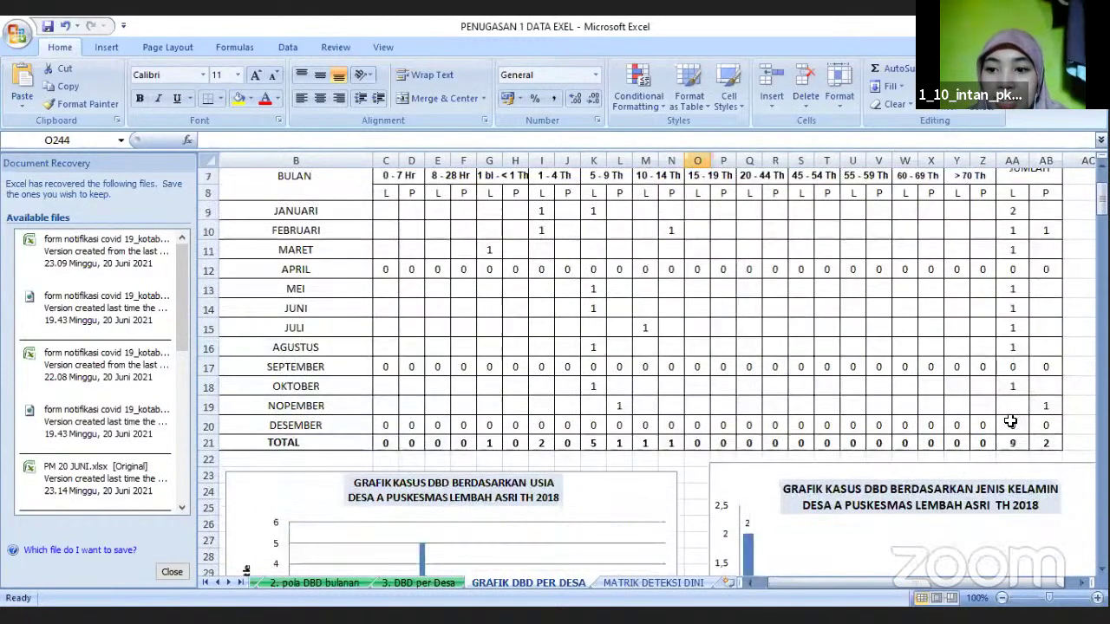
scroll(1023, 436, "up", 1)
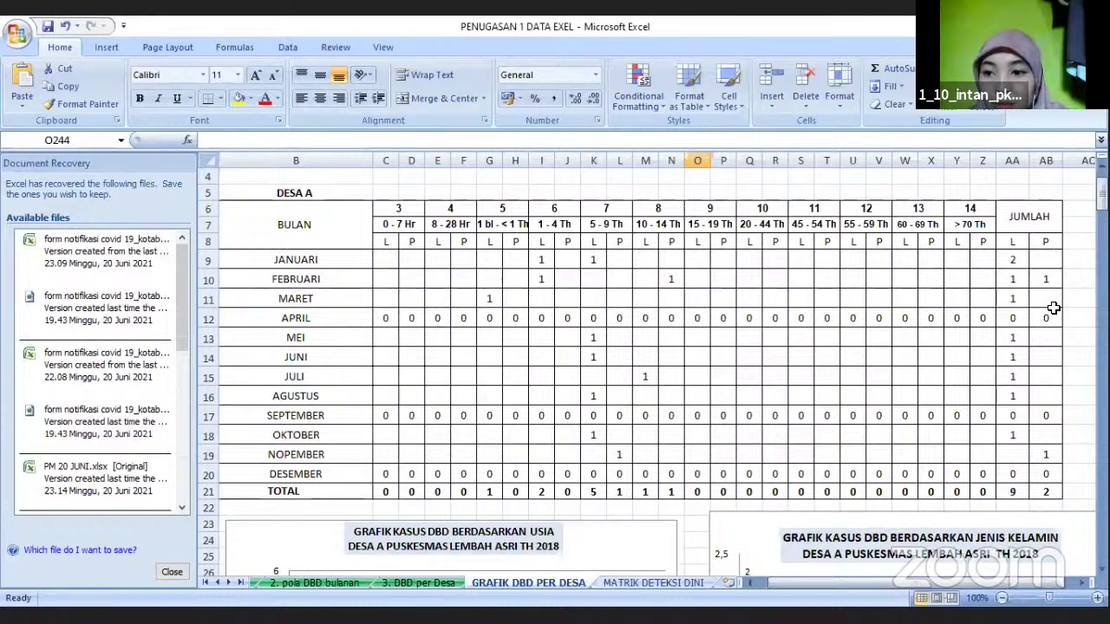
scroll(988, 314, "up", 1)
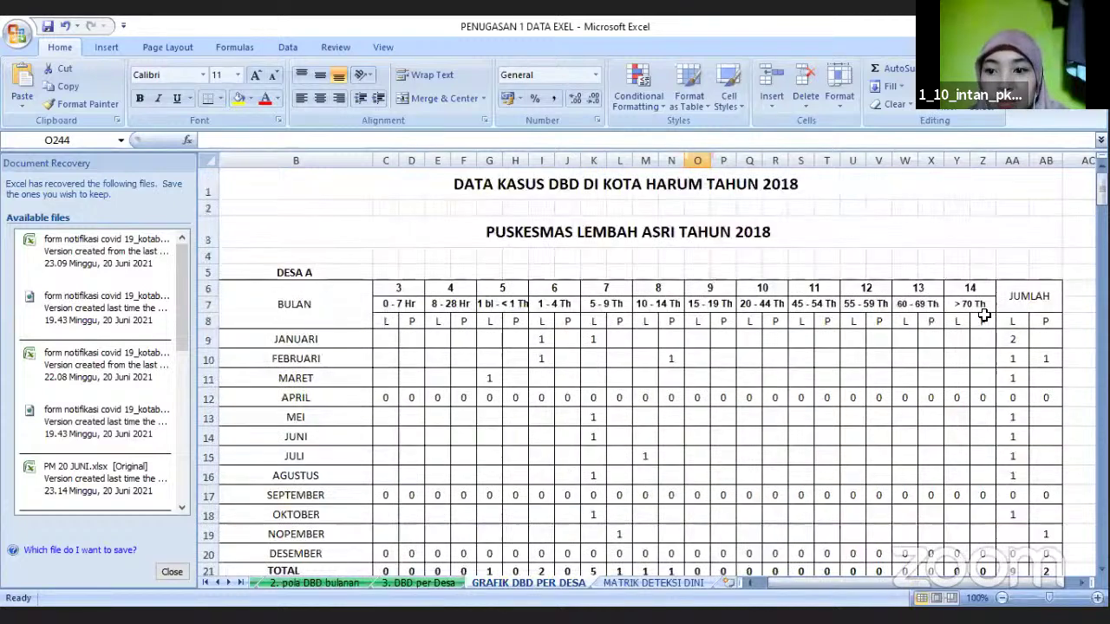
scroll(997, 337, "down", 4)
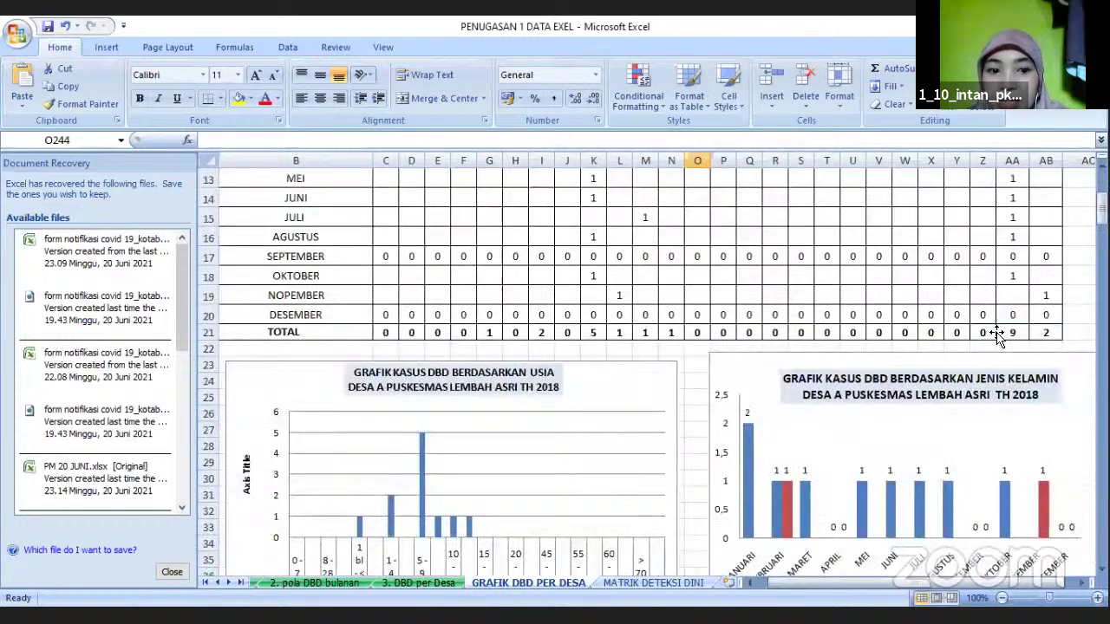
Step: Check the male and female JUMLAH totals in the TOTAL row of the DESA A table against the monthly entries
left_click(1046, 332)
scroll(1016, 338, "up", 3)
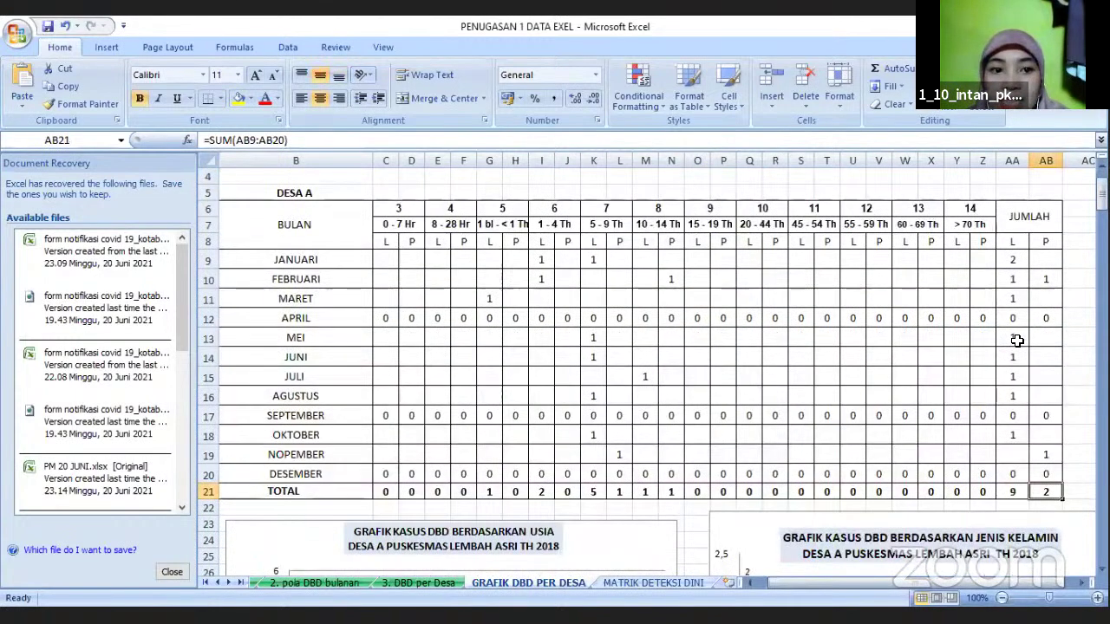
scroll(1016, 346, "down", 1)
key("Left")
scroll(1020, 382, "up", 1)
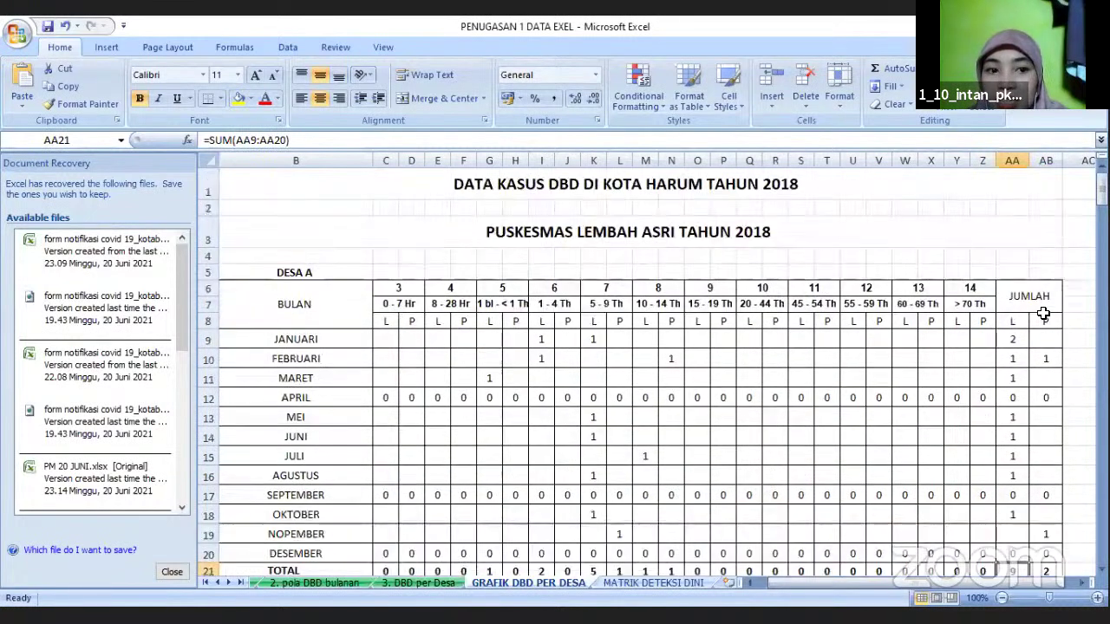
scroll(1027, 261, "up", 1)
scroll(1011, 408, "down", 2)
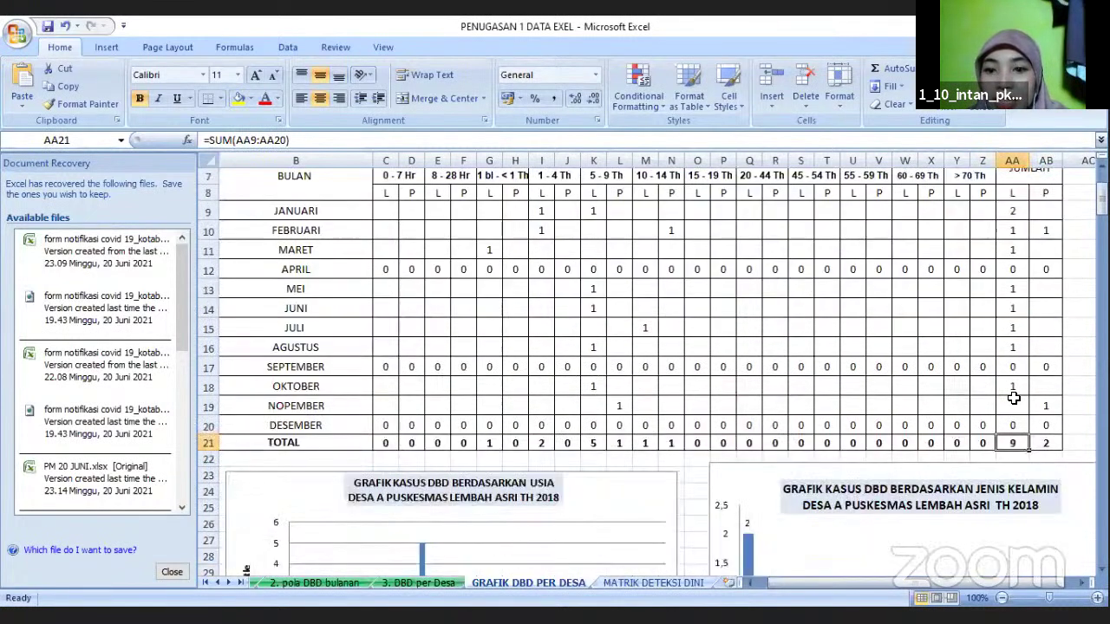
scroll(1023, 362, "up", 1)
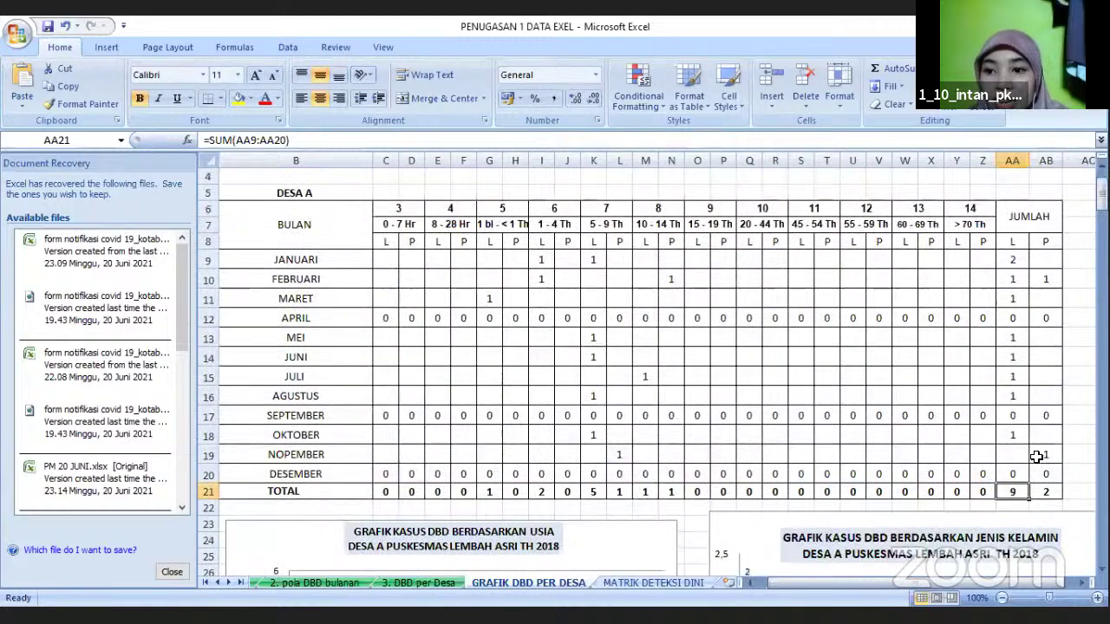
scroll(1026, 445, "down", 1)
left_click(1038, 445)
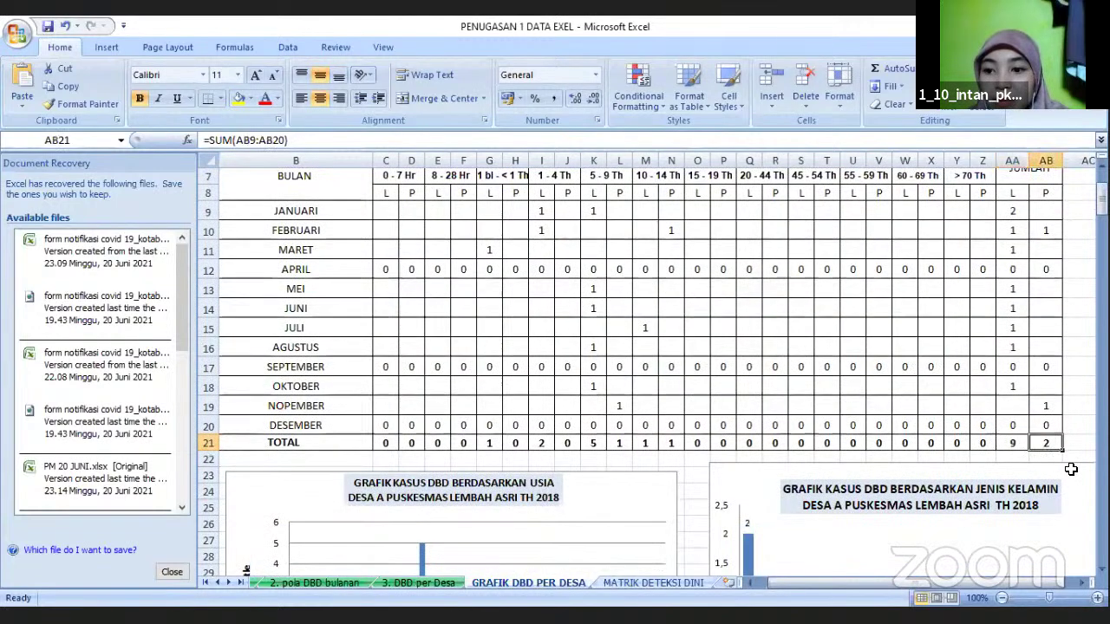
Step: Examine the DESA A charts of cases by age and by sex, focusing on the monthly male and female bars
scroll(782, 367, "down", 1)
scroll(782, 367, "down", 3)
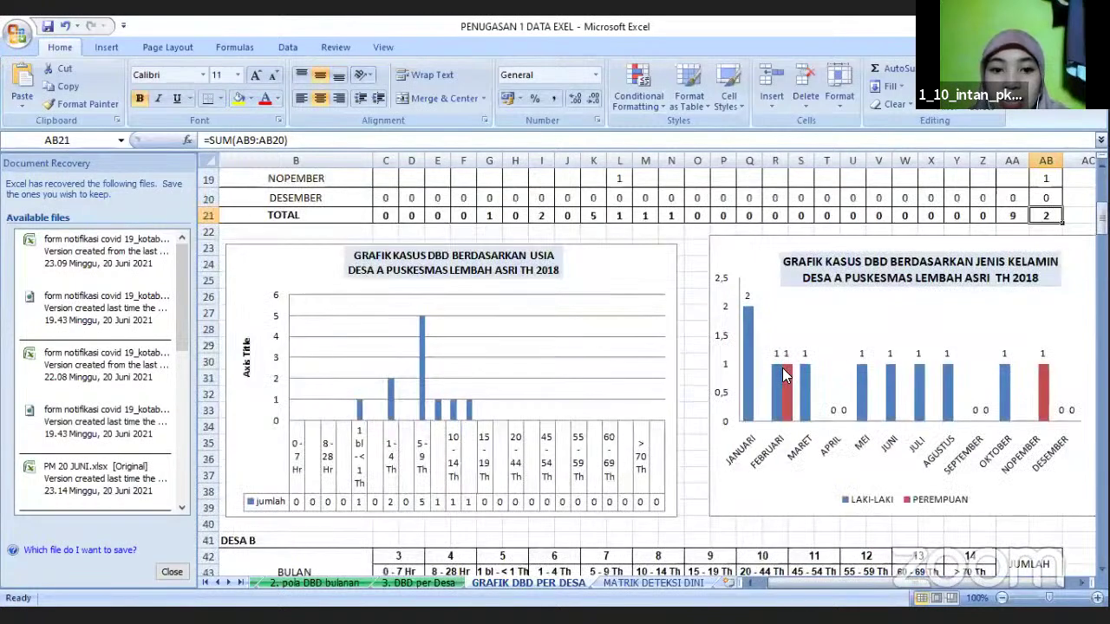
scroll(782, 368, "down", 1)
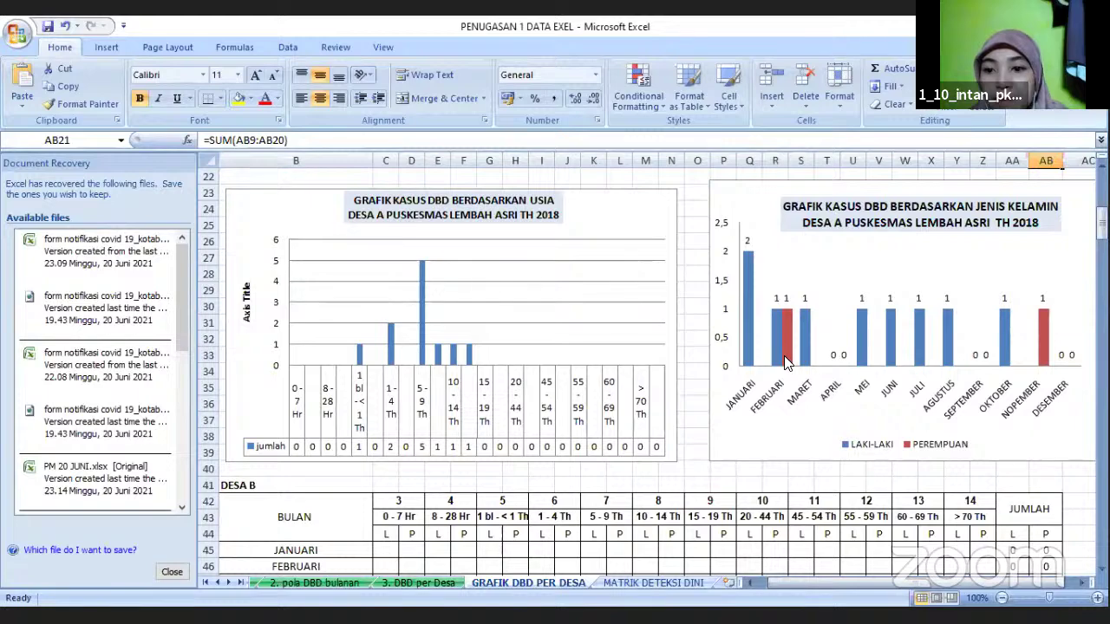
scroll(904, 375, "down", 1)
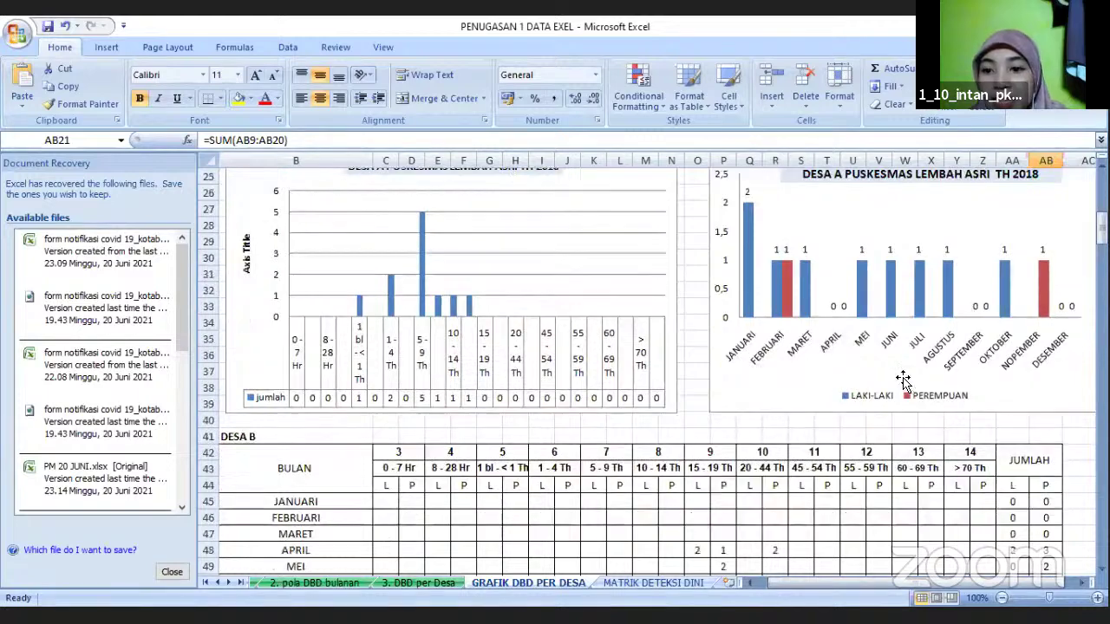
scroll(973, 342, "up", 1)
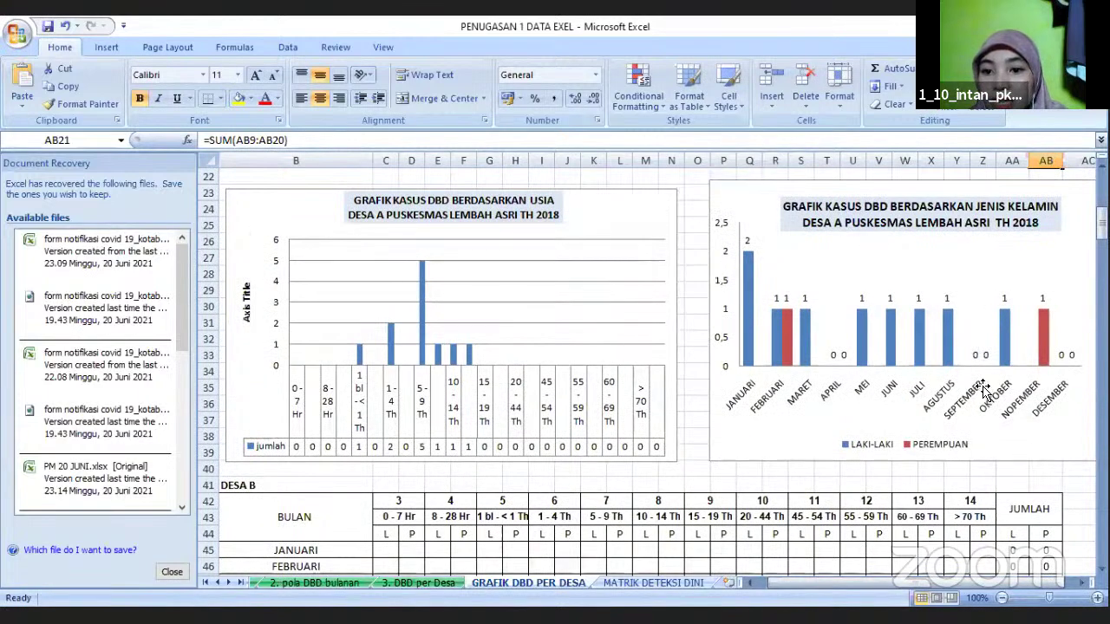
scroll(954, 381, "down", 1)
scroll(968, 438, "up", 1)
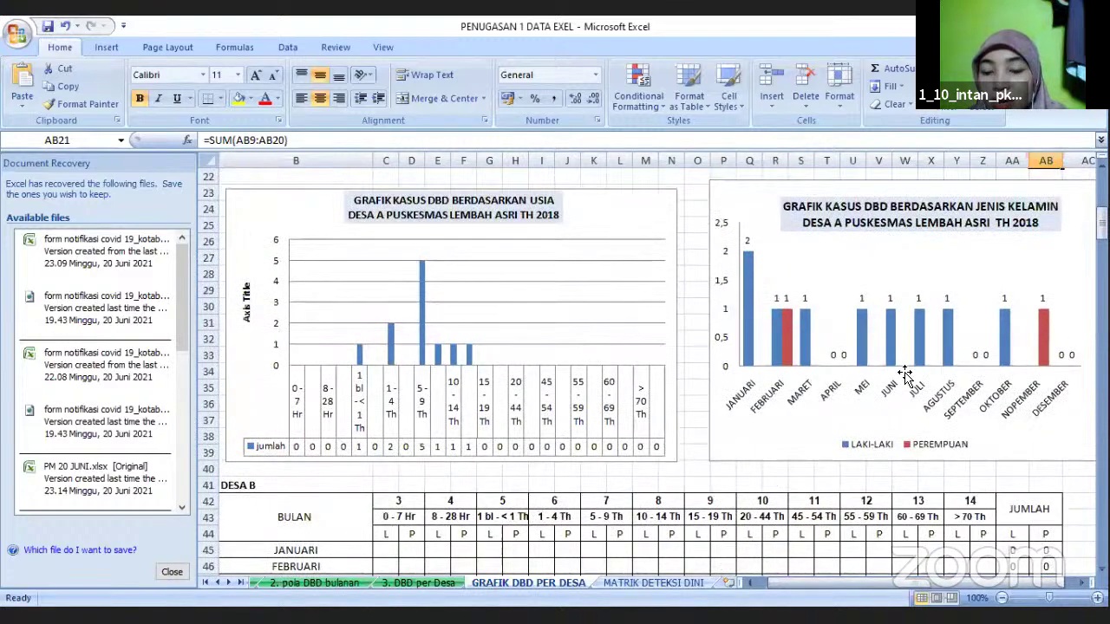
scroll(909, 356, "up", 1)
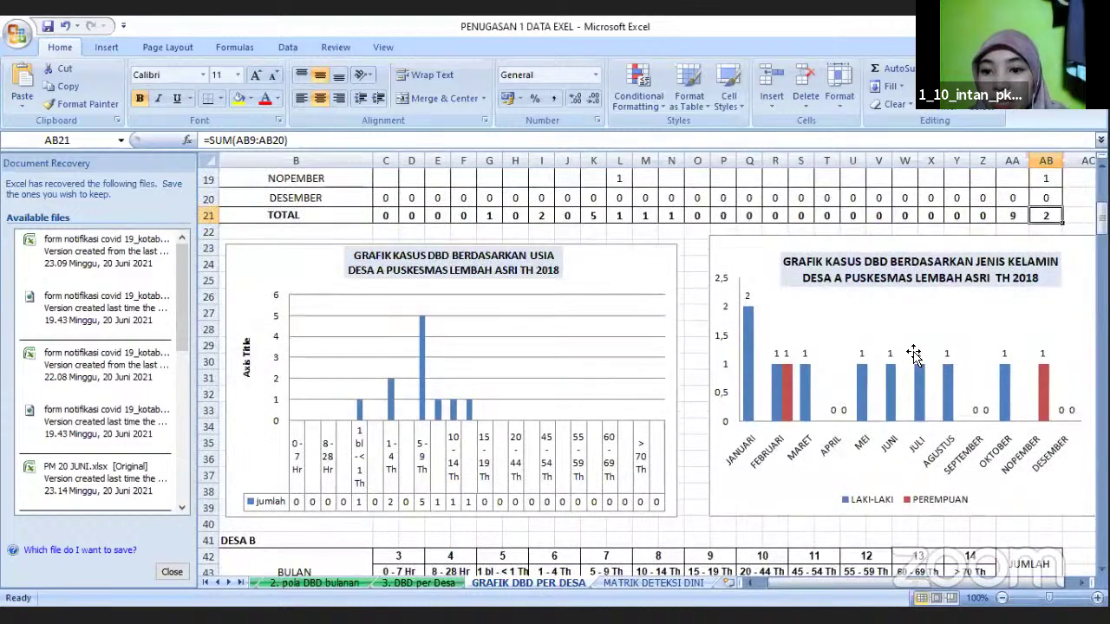
scroll(915, 357, "down", 1)
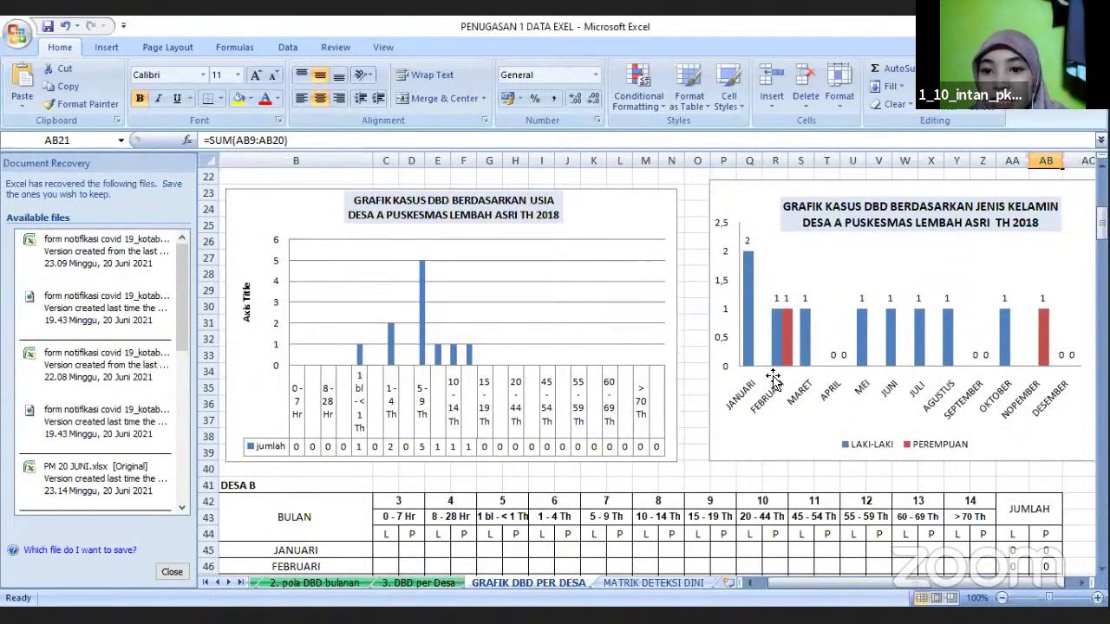
left_click(746, 275)
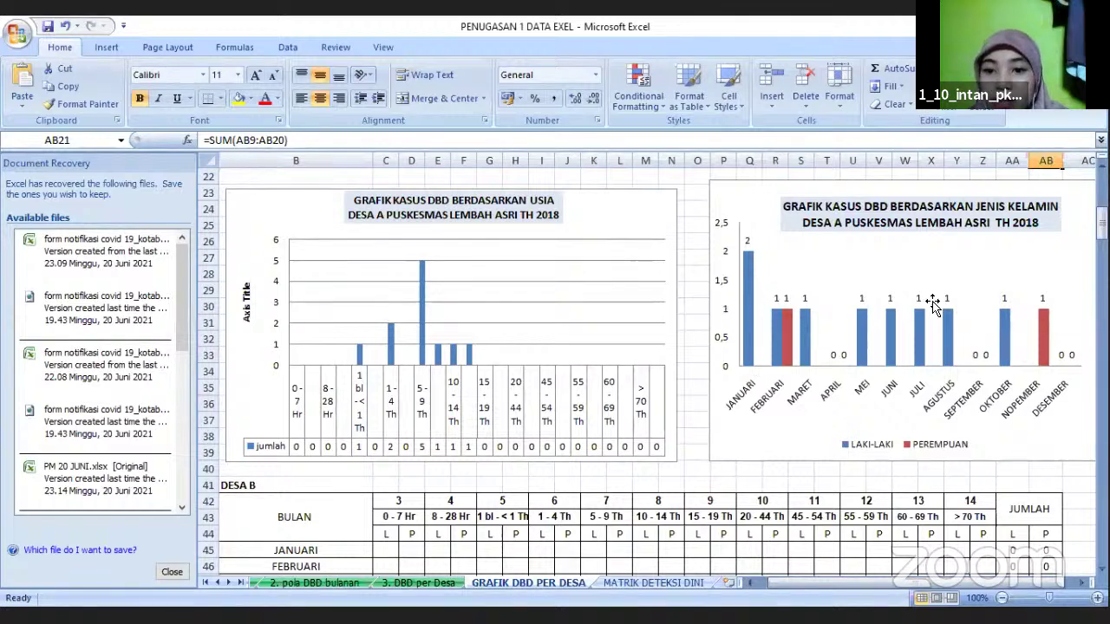
scroll(808, 305, "down", 1)
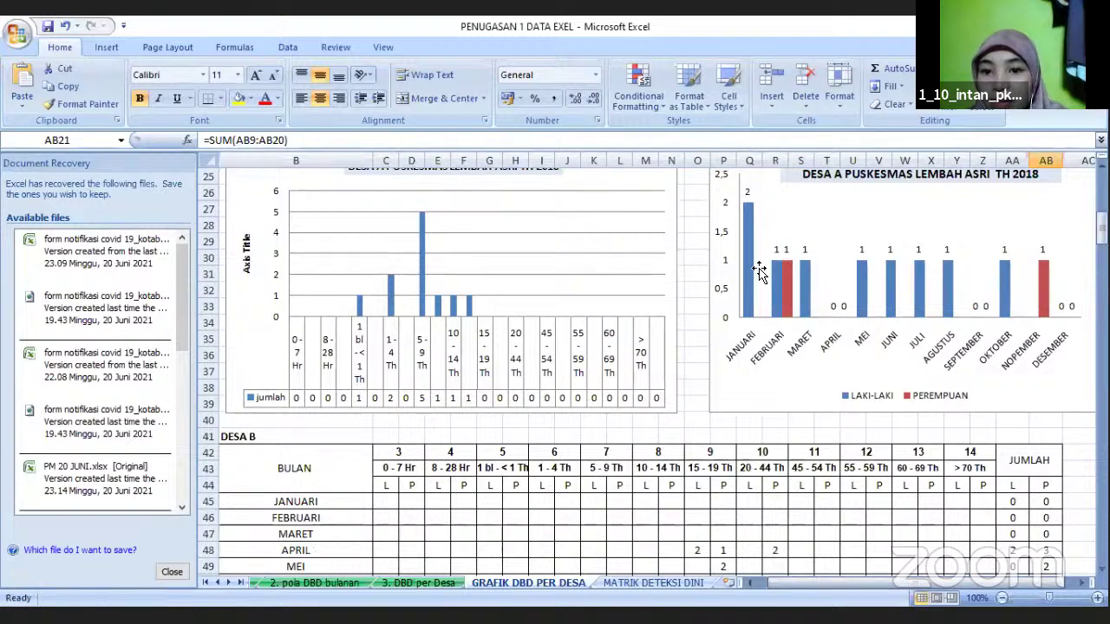
Step: View the DESA B monthly case table and its charts of cases by age and by sex
scroll(892, 302, "down", 2)
scroll(892, 302, "down", 4)
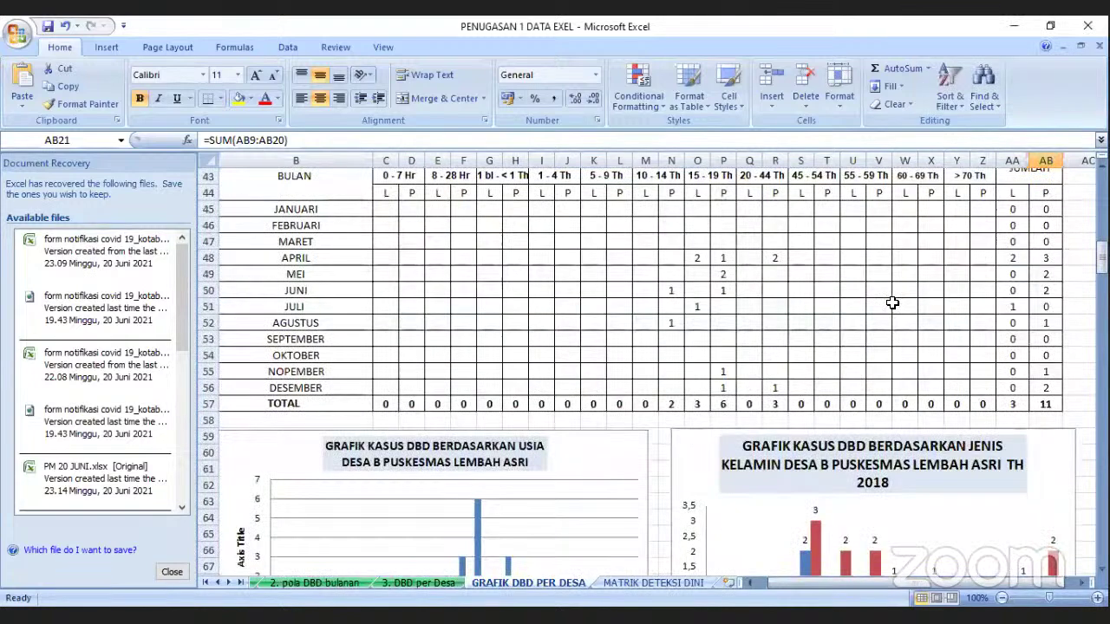
scroll(892, 302, "down", 3)
scroll(893, 305, "down", 1)
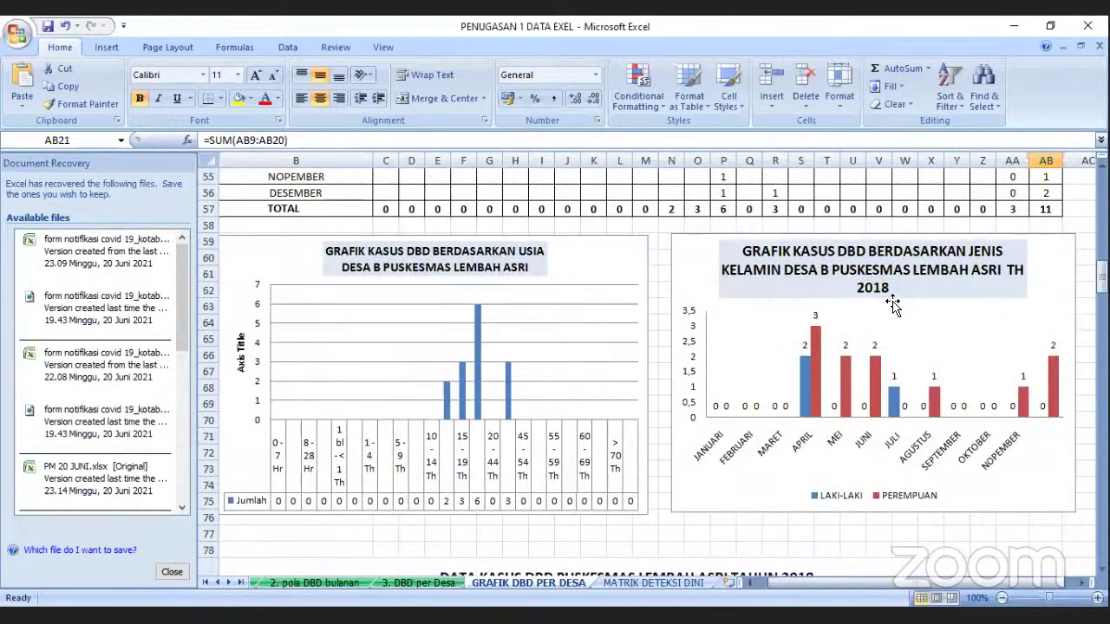
scroll(918, 278, "down", 1)
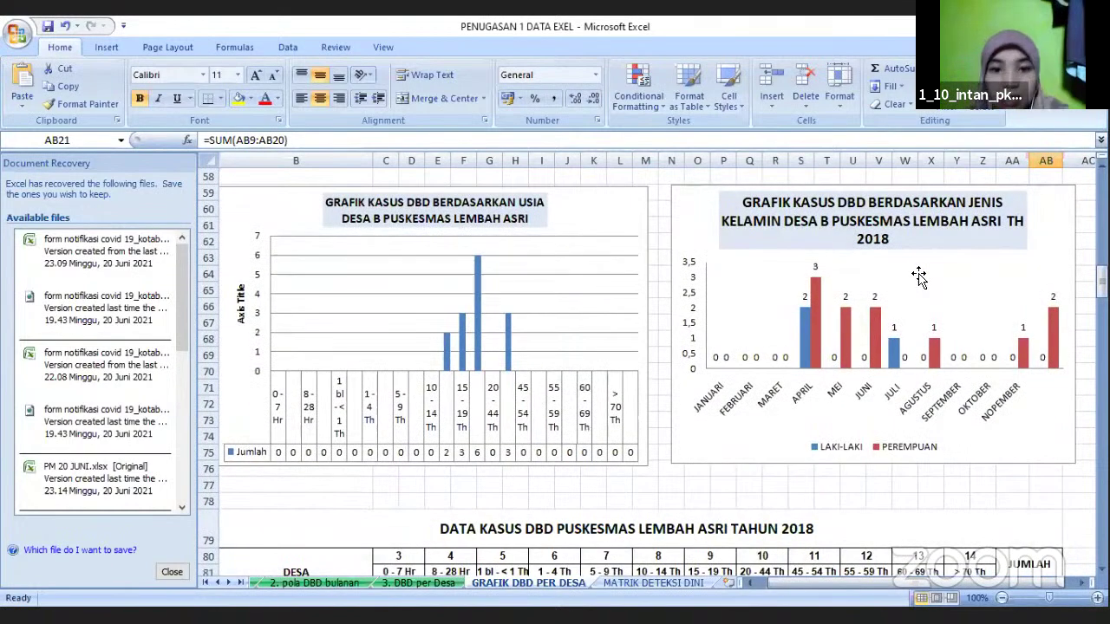
Step: Go back over the DESA B table and return to the DESA A charts by age and sex
scroll(758, 251, "up", 4)
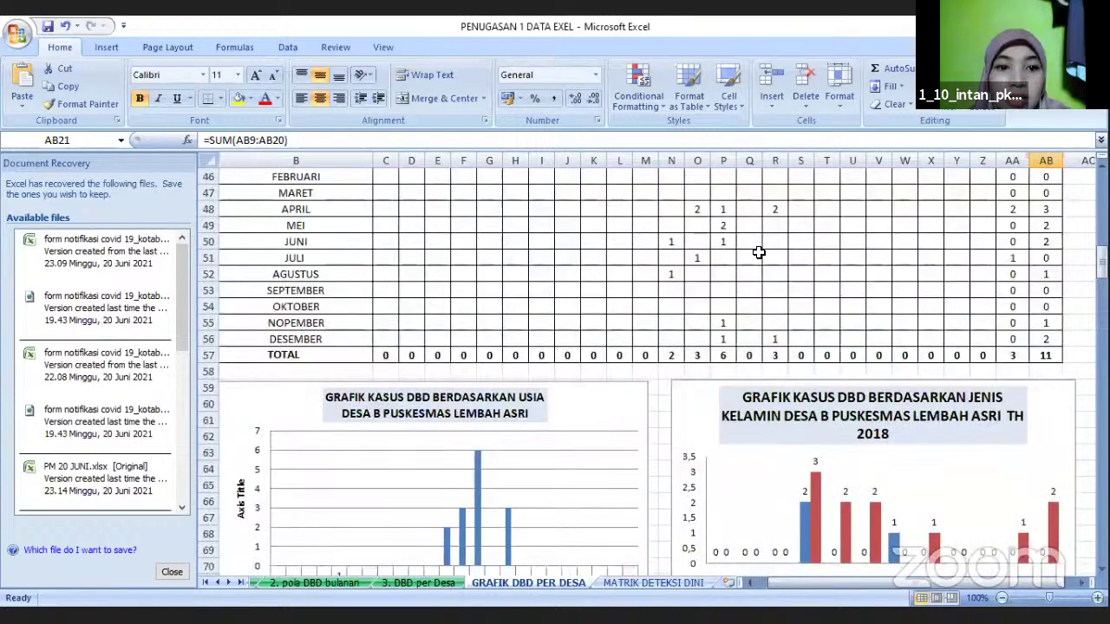
scroll(758, 251, "up", 8)
scroll(682, 309, "down", 2)
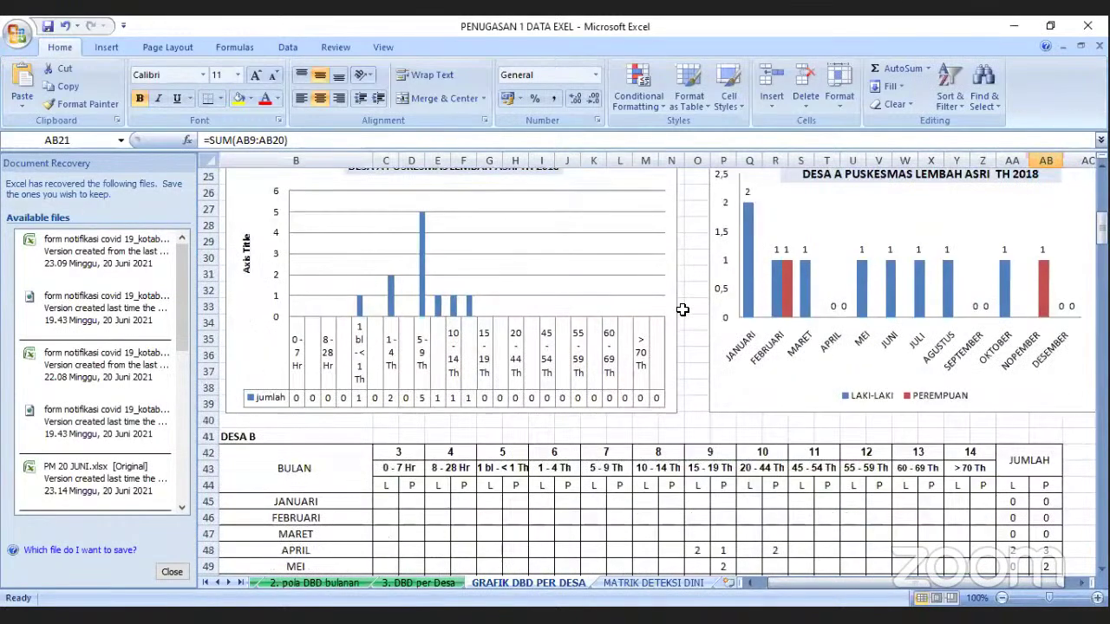
scroll(680, 314, "down", 3)
scroll(677, 319, "up", 7)
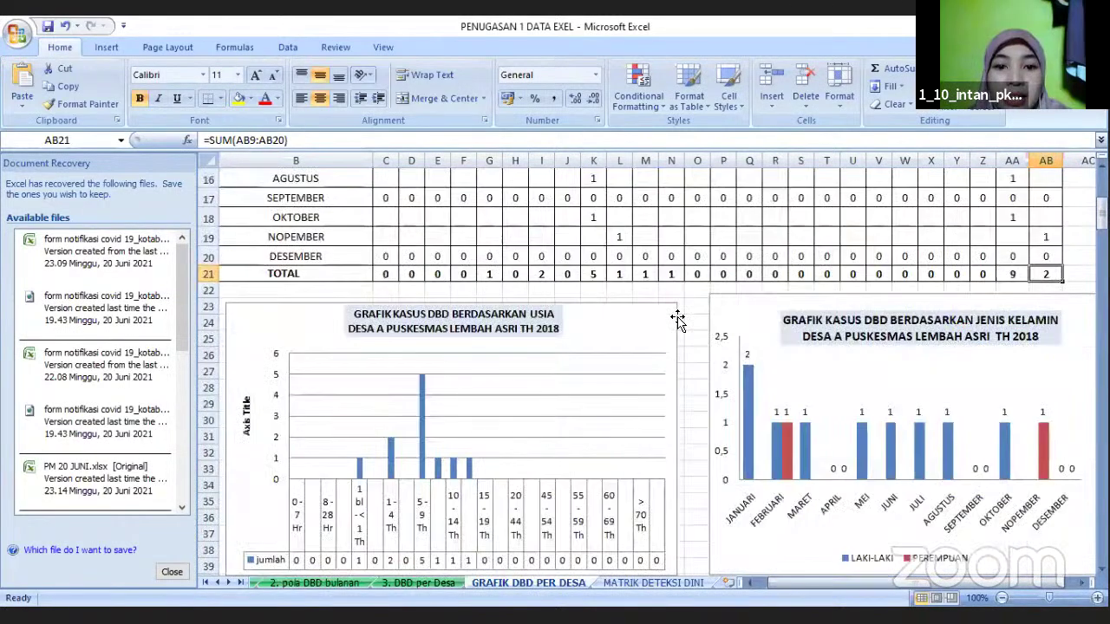
scroll(677, 319, "down", 1)
scroll(677, 319, "down", 1)
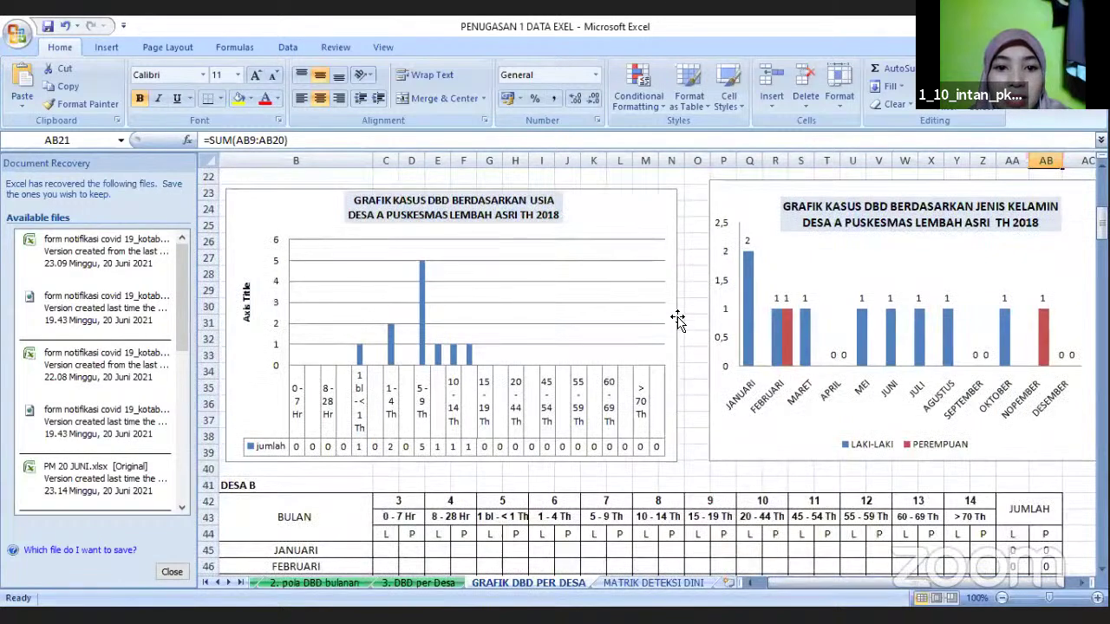
Step: Check the male and female JUMLAH totals in the TOTAL row of the DESA B table for Puskesmas Lembah Asri
scroll(677, 319, "down", 3)
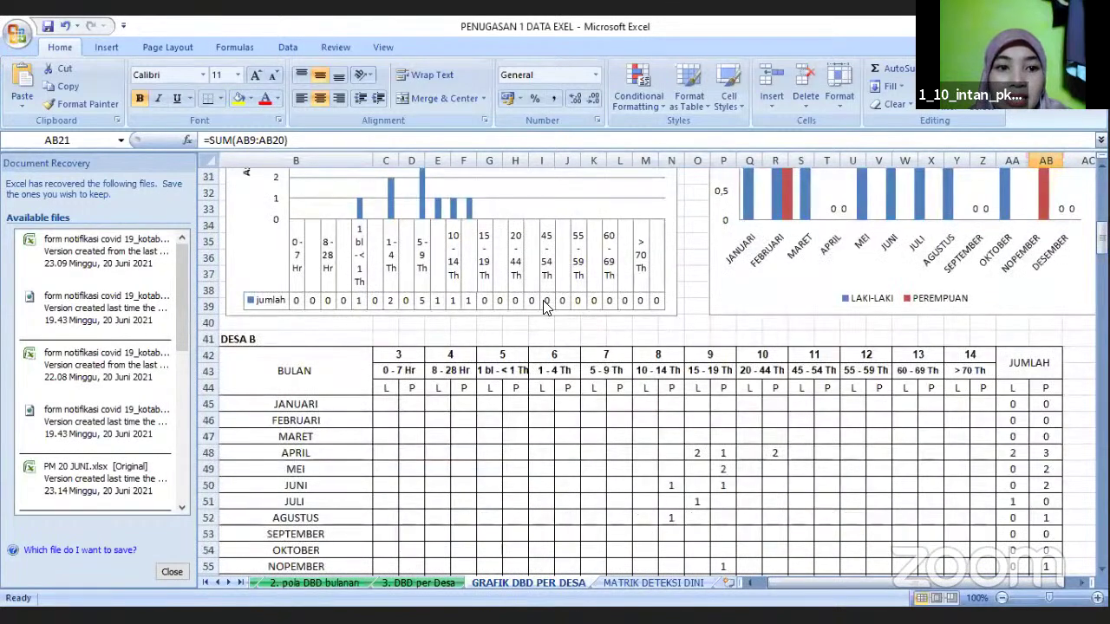
scroll(546, 308, "down", 4)
scroll(804, 348, "down", 1)
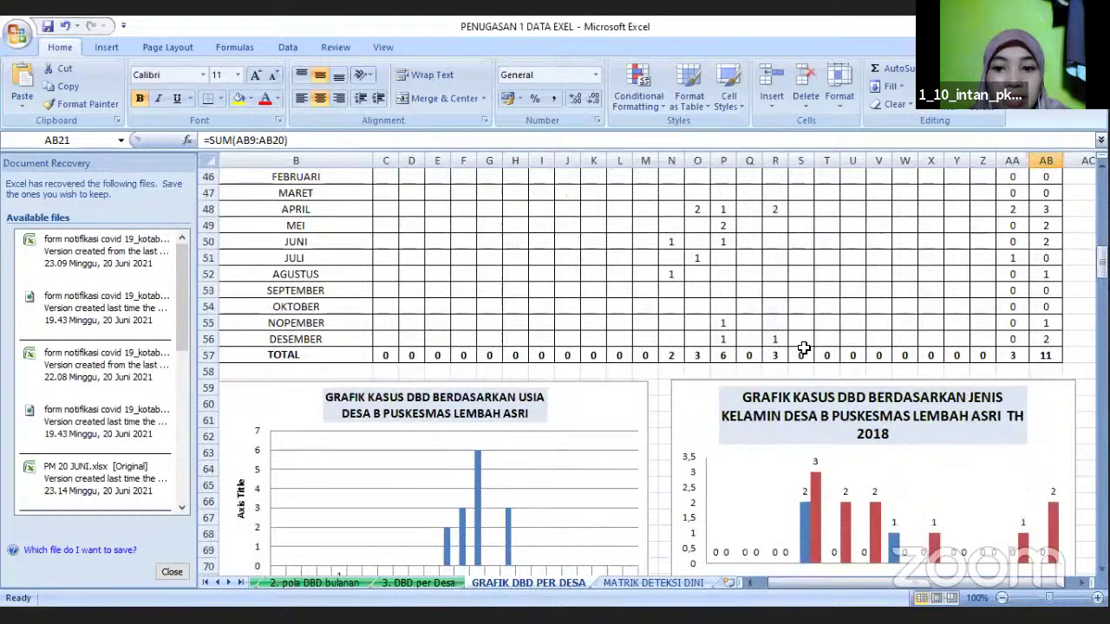
scroll(837, 351, "up", 2)
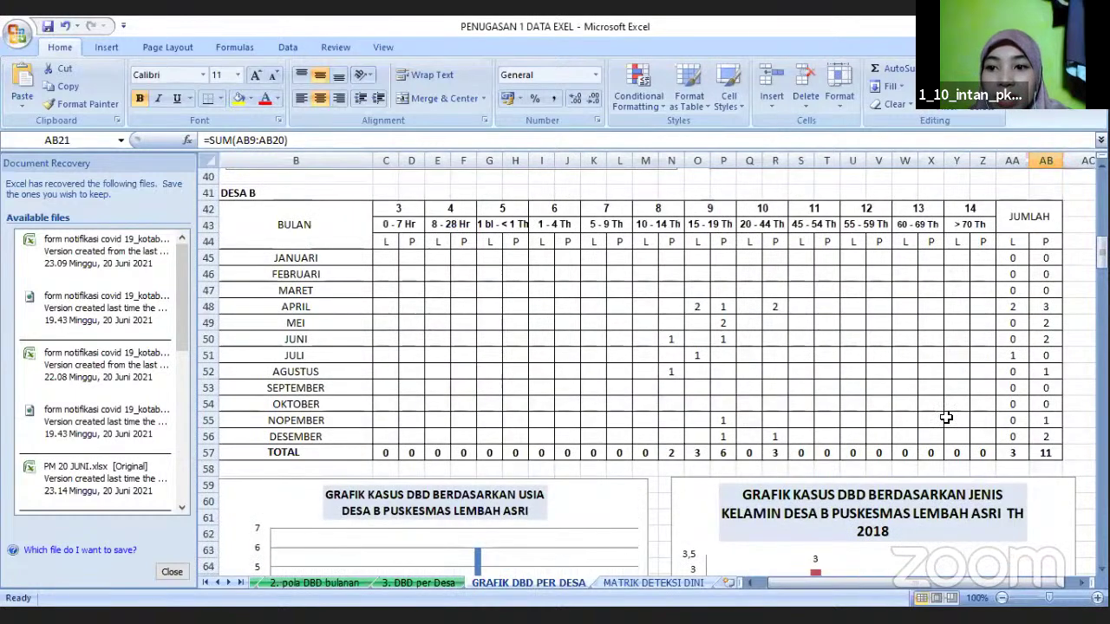
left_click(1016, 452)
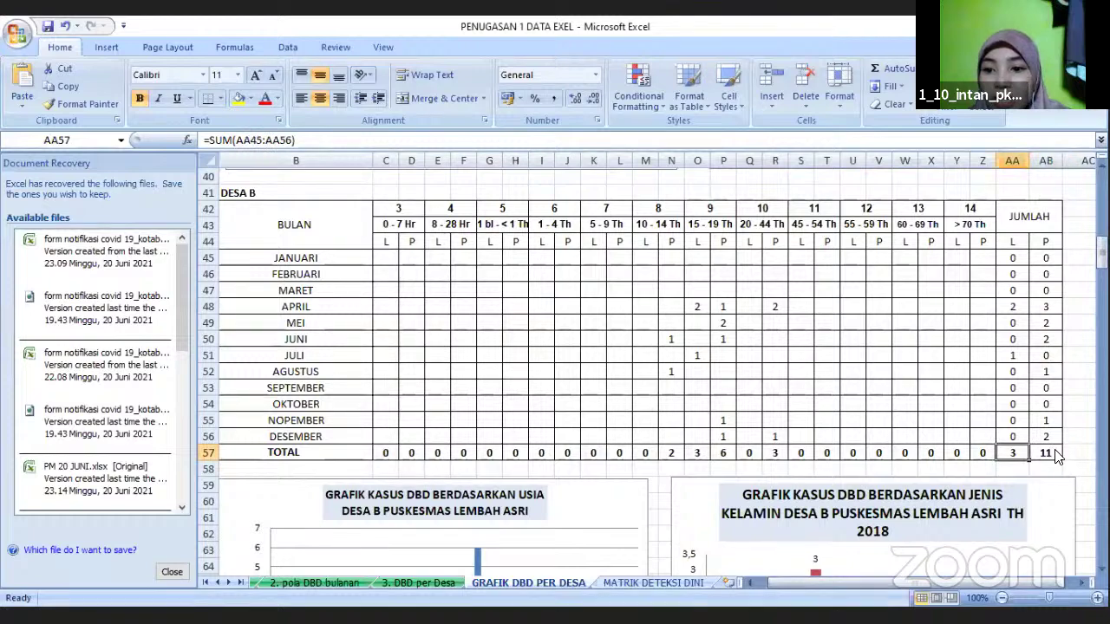
left_click(1052, 455)
Step: Examine the DESA B charts of cases by age and by sex, focusing on the age chart's Jumlah data table
scroll(1040, 460, "down", 2)
scroll(1041, 451, "down", 1)
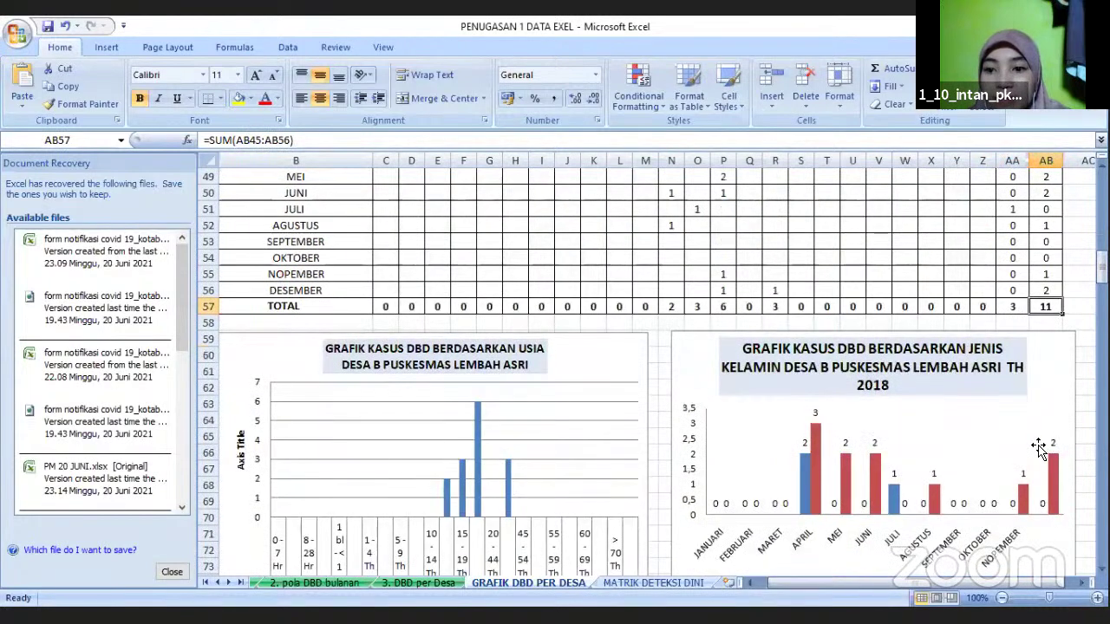
scroll(1039, 448, "down", 1)
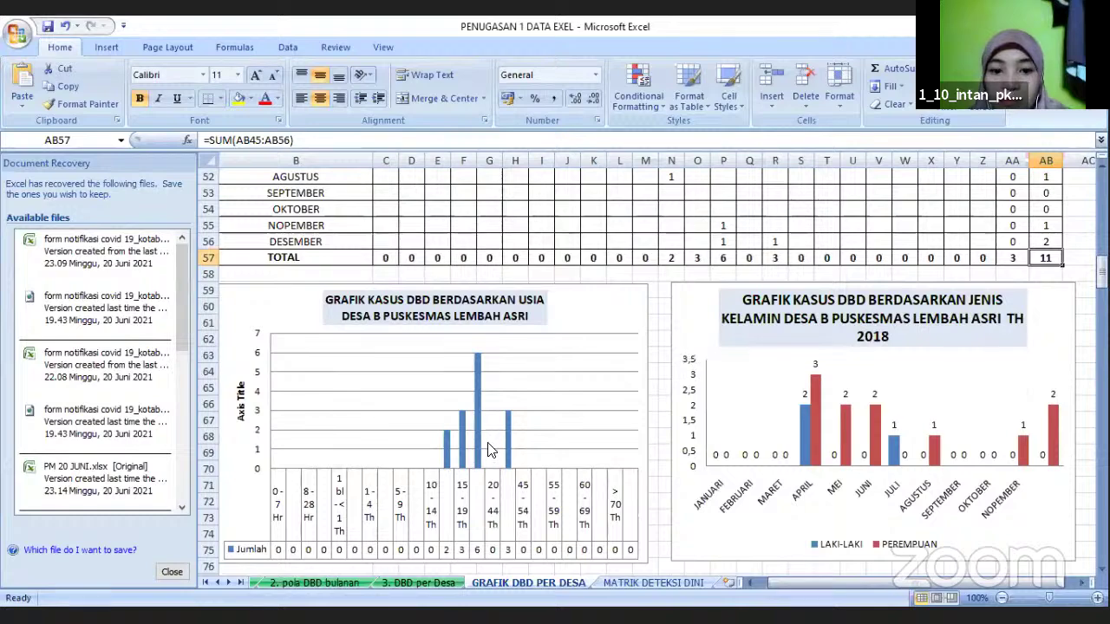
scroll(495, 452, "down", 1)
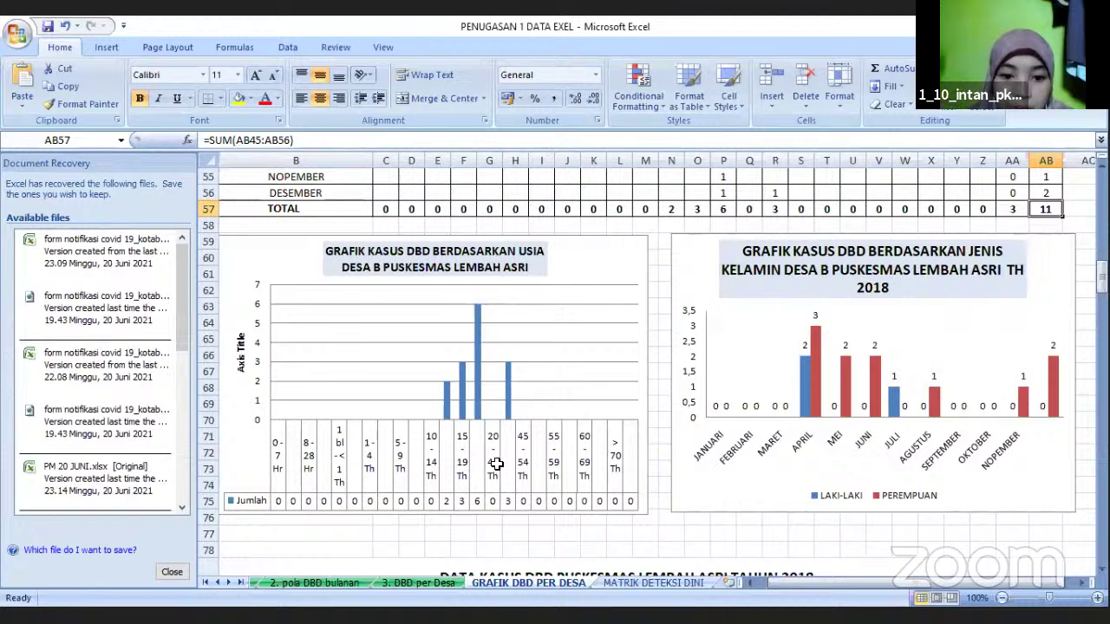
left_click(478, 502)
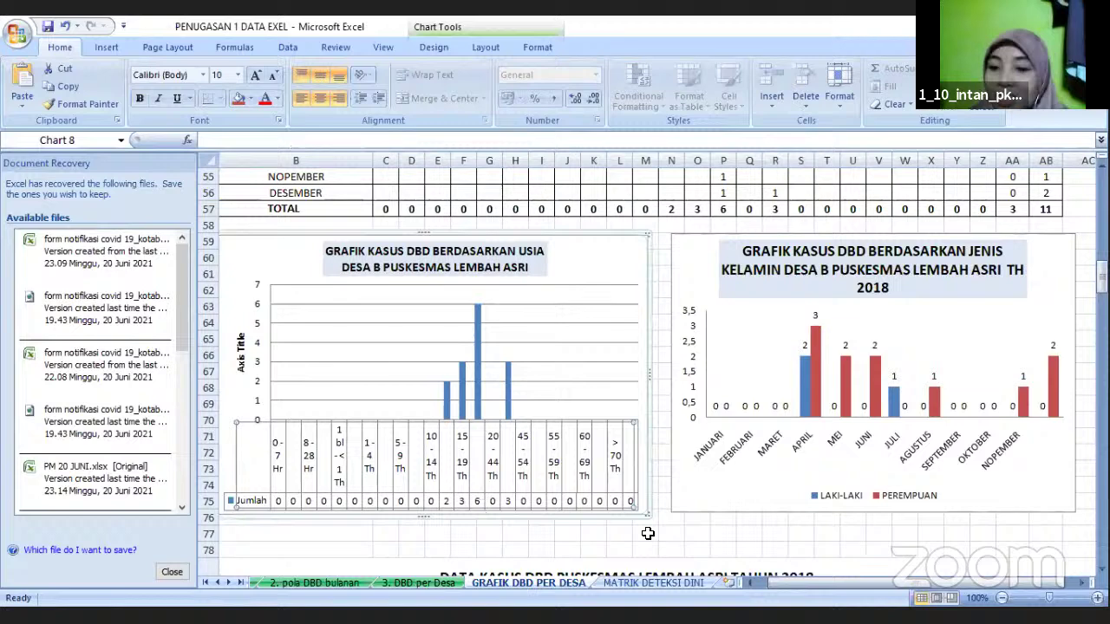
scroll(902, 348, "down", 1)
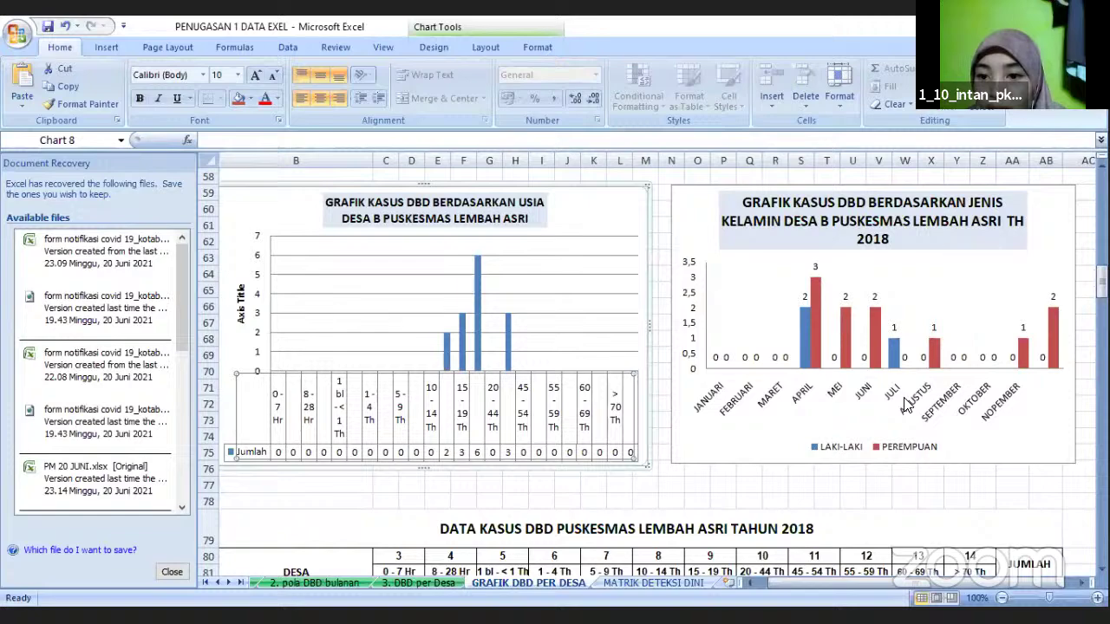
Step: Review the combined 2018 DBD case table of Puskesmas Lembah Asri, comparing the DESA A and DESA B rows
scroll(903, 398, "down", 2)
scroll(903, 398, "down", 3)
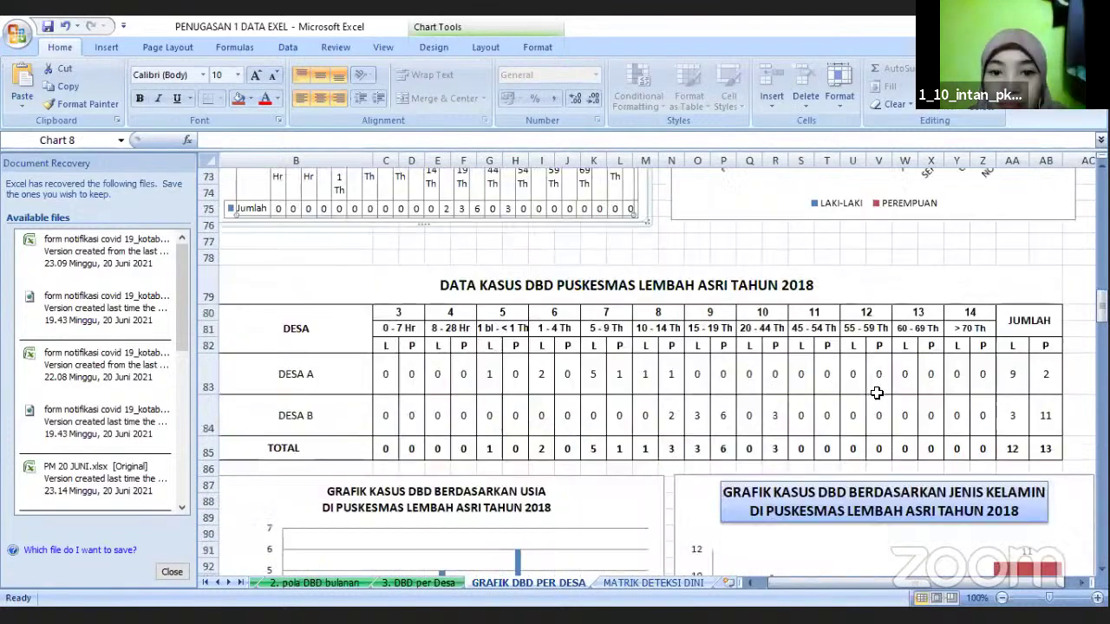
scroll(811, 357, "down", 1)
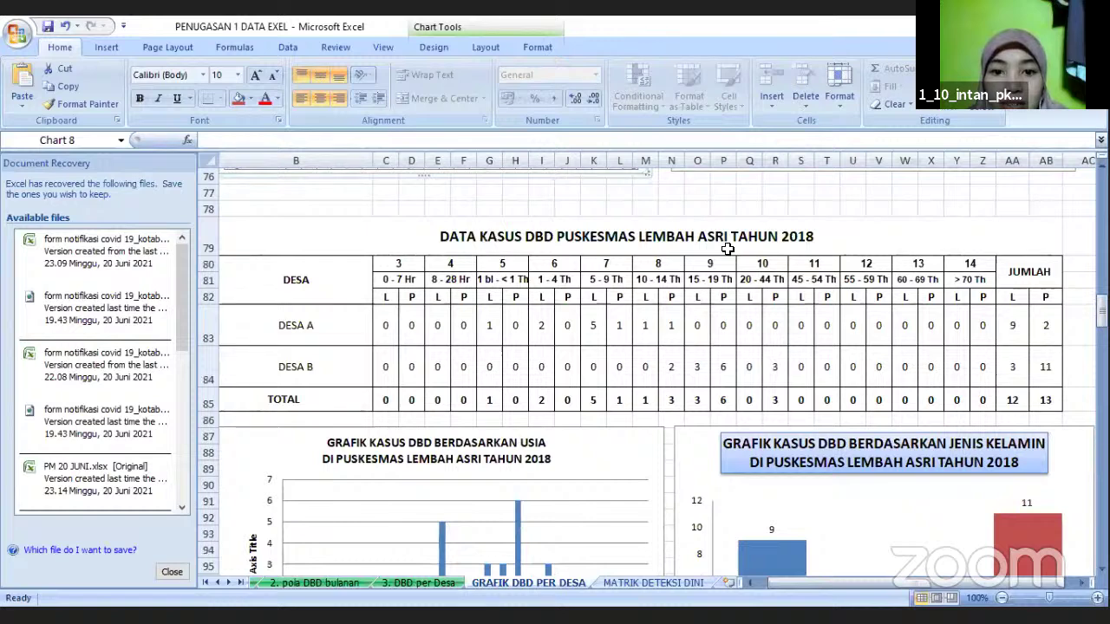
scroll(751, 274, "down", 1)
left_click(370, 308)
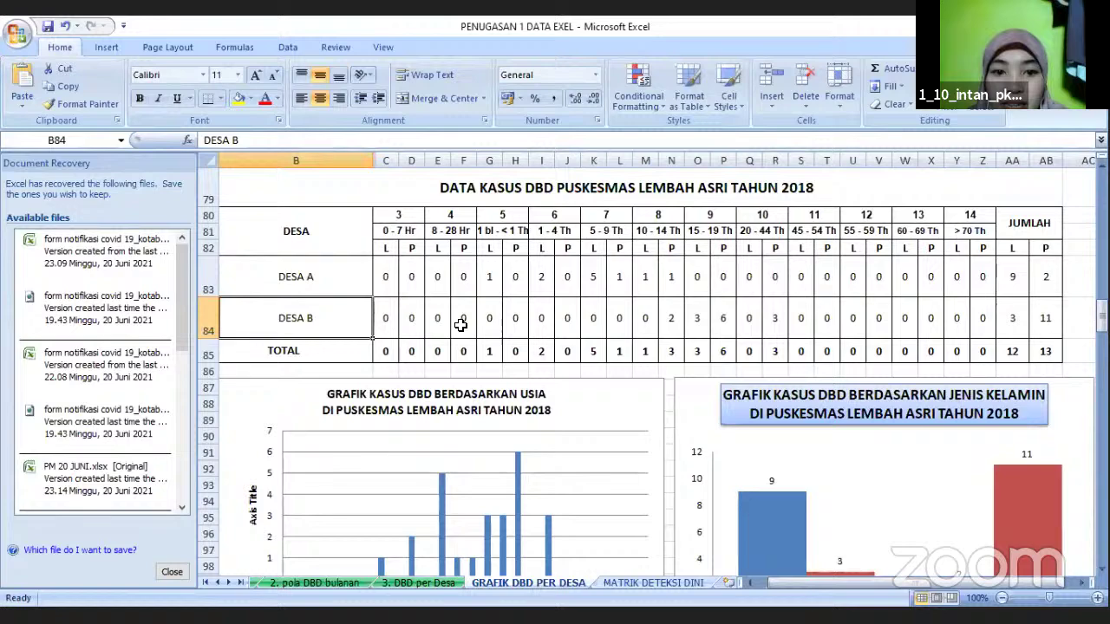
Step: Examine the combined Puskesmas Lembah Asri charts by age and by sex, comparing the male and female bars of DESA A and DESA B
scroll(787, 345, "down", 1)
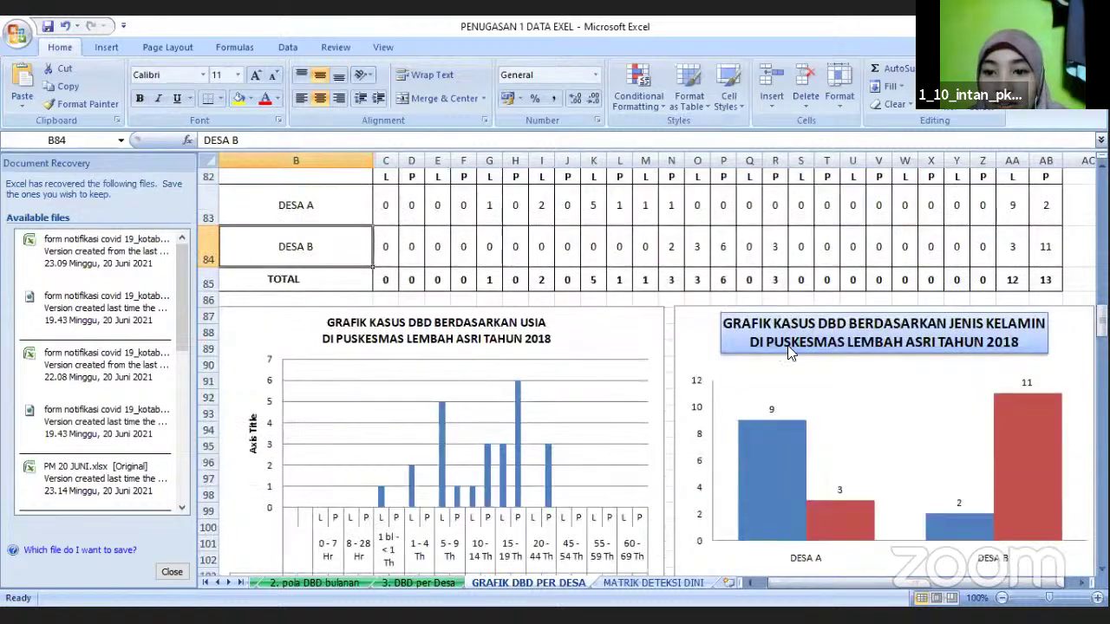
scroll(787, 345, "down", 1)
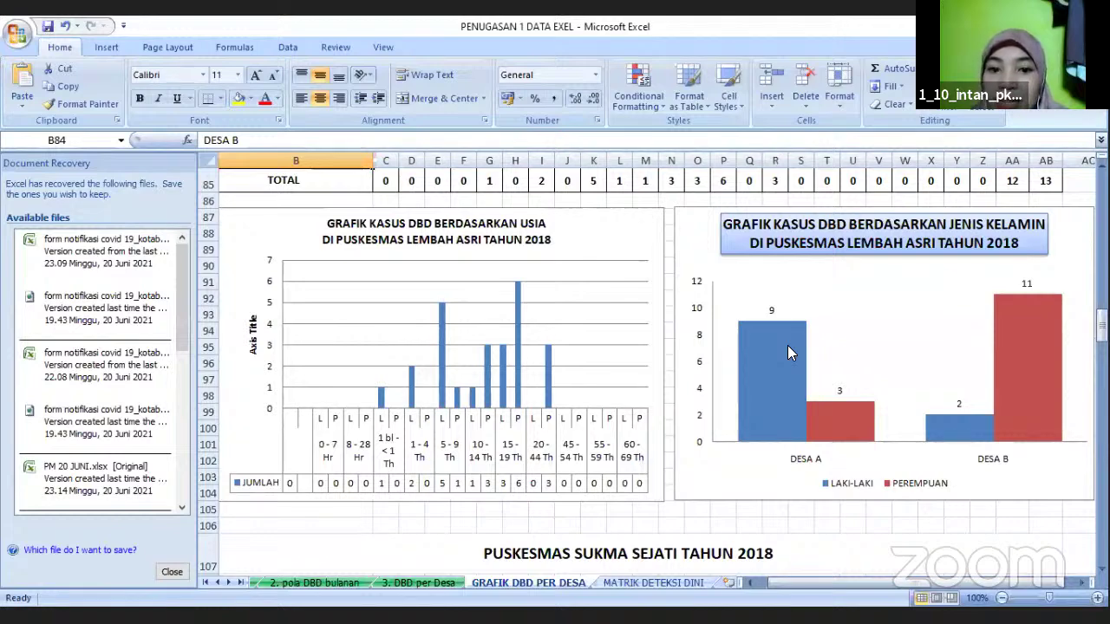
scroll(787, 345, "down", 1)
scroll(799, 339, "up", 1)
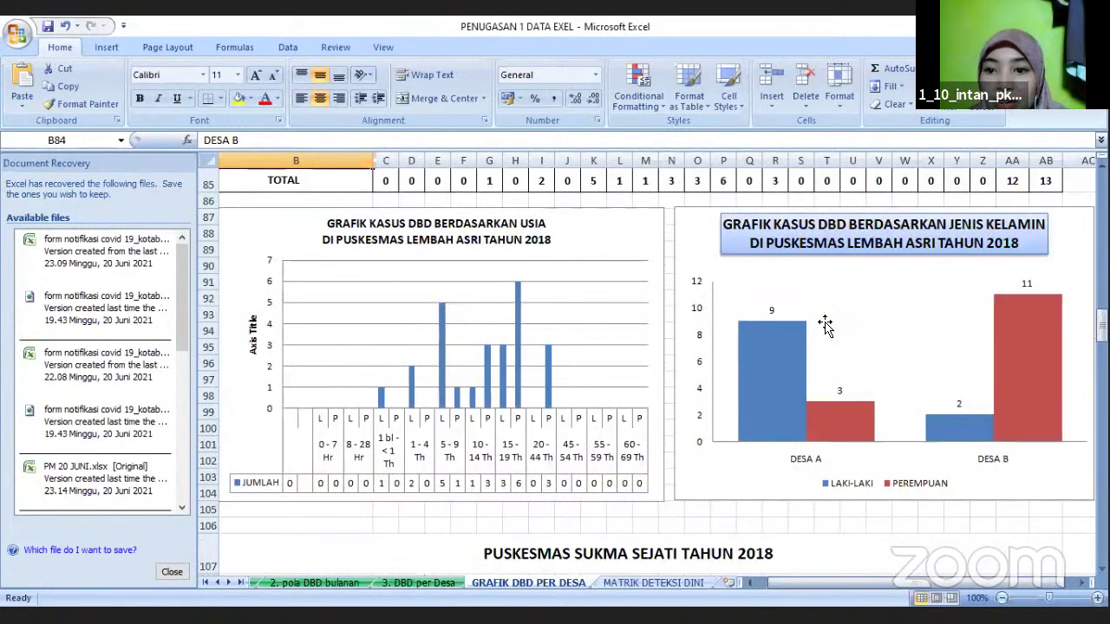
scroll(893, 416, "down", 1)
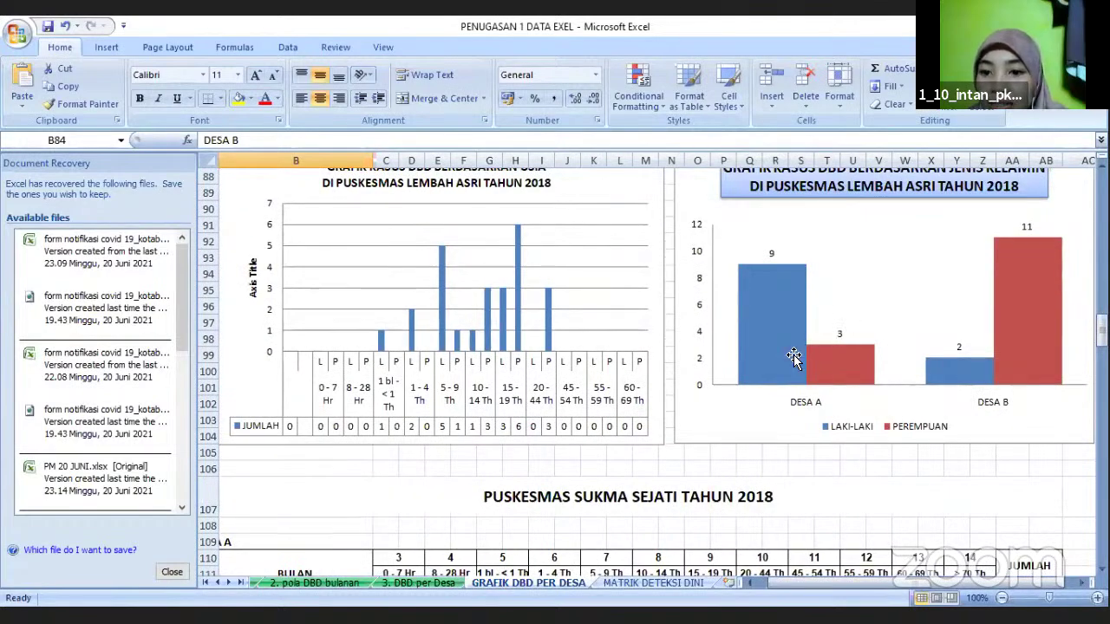
scroll(936, 386, "up", 1)
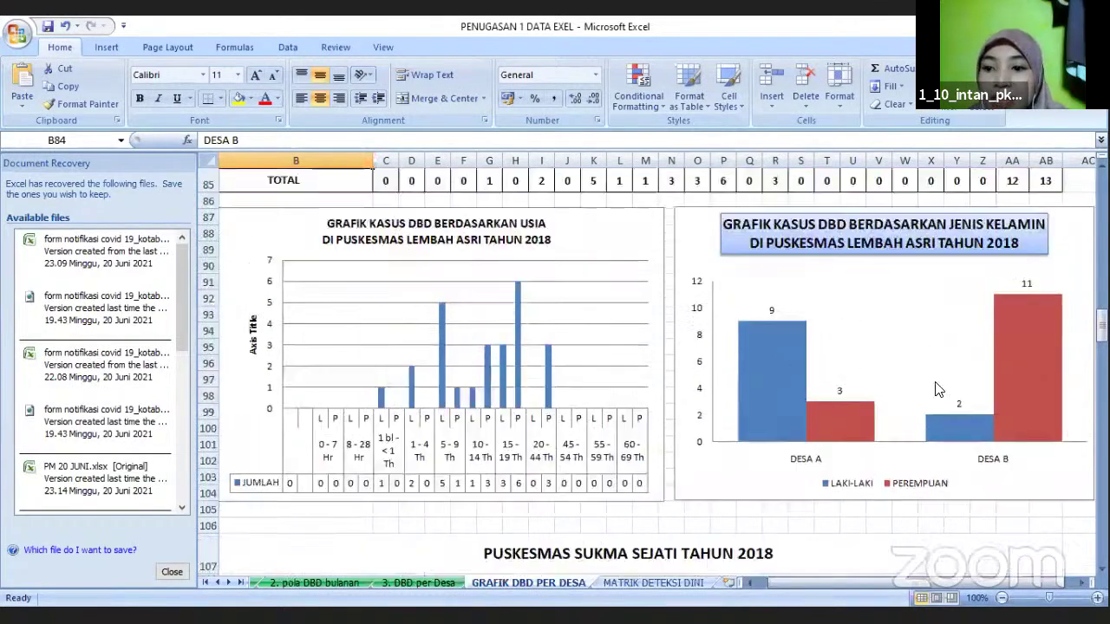
scroll(938, 384, "down", 1)
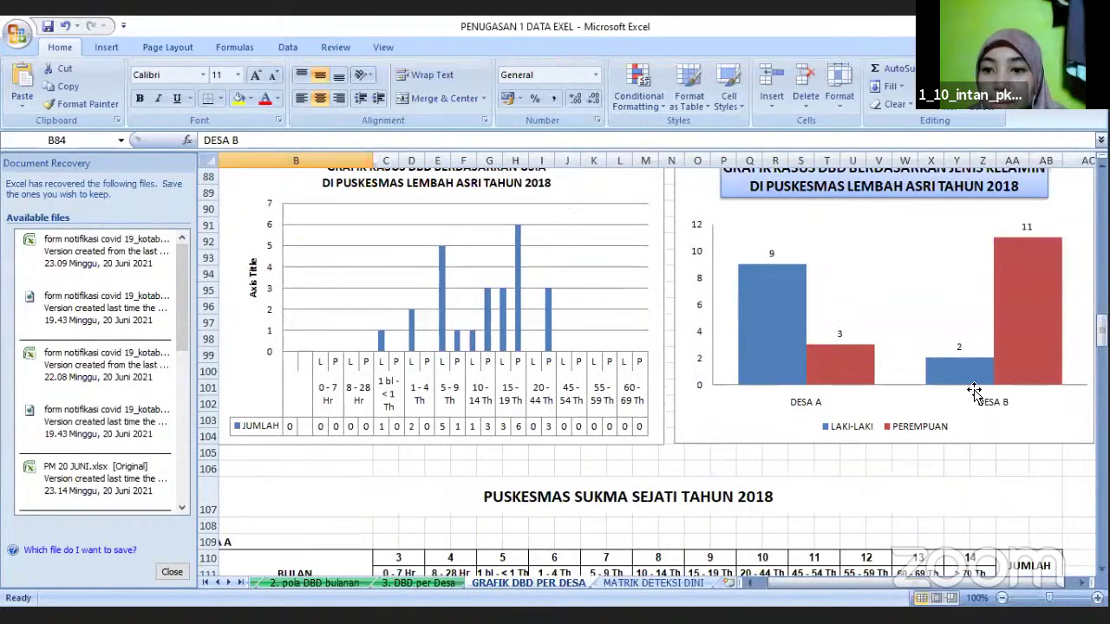
scroll(975, 410, "up", 1)
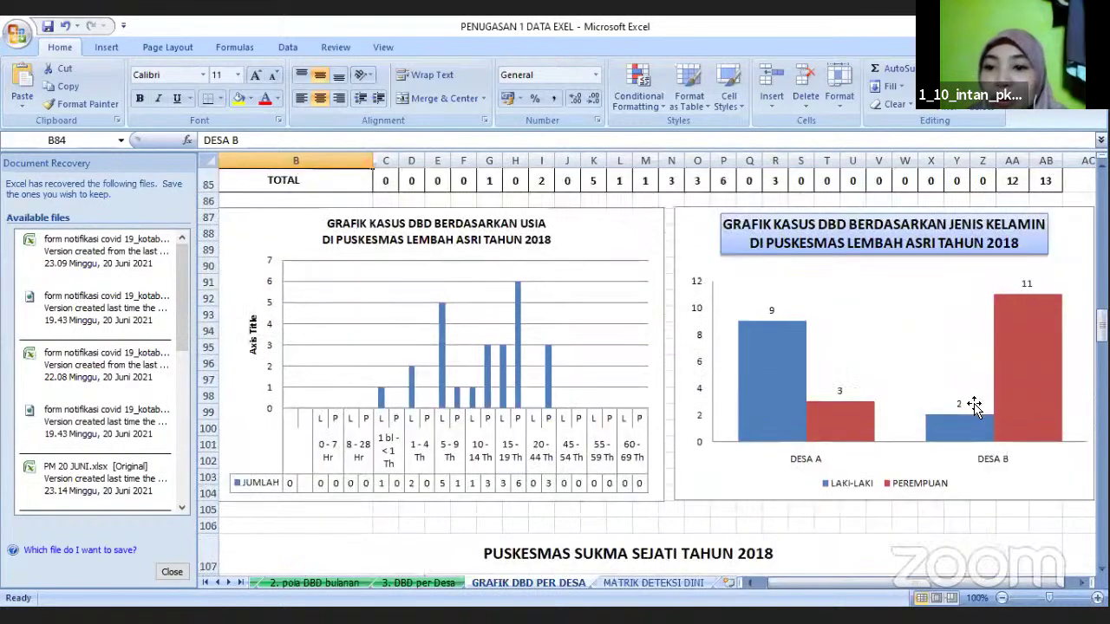
scroll(1054, 314, "down", 1)
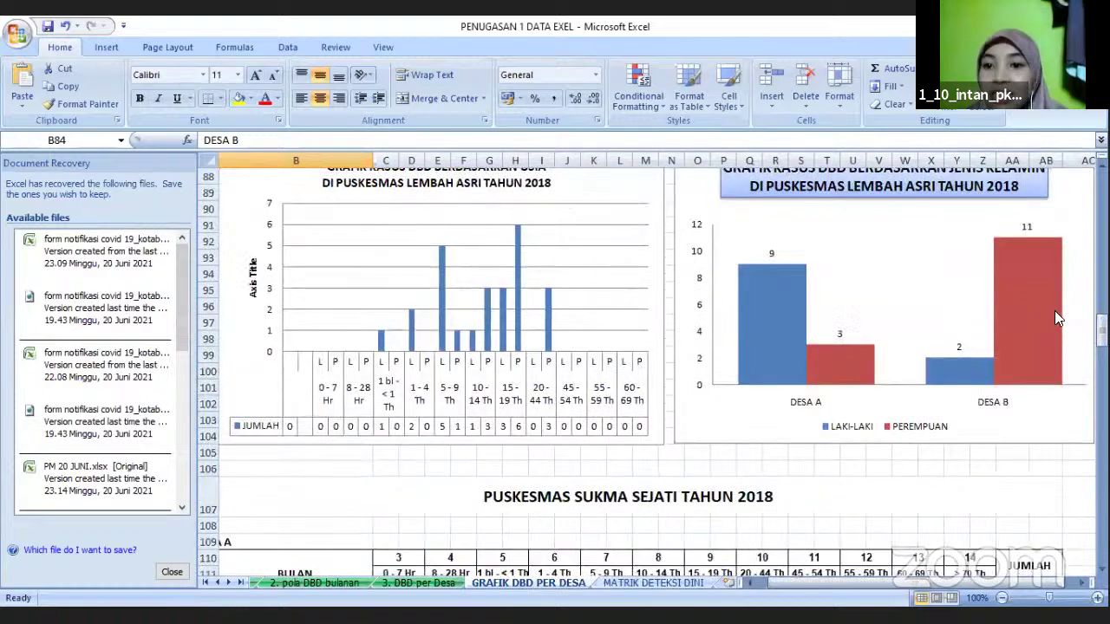
scroll(1055, 314, "up", 1)
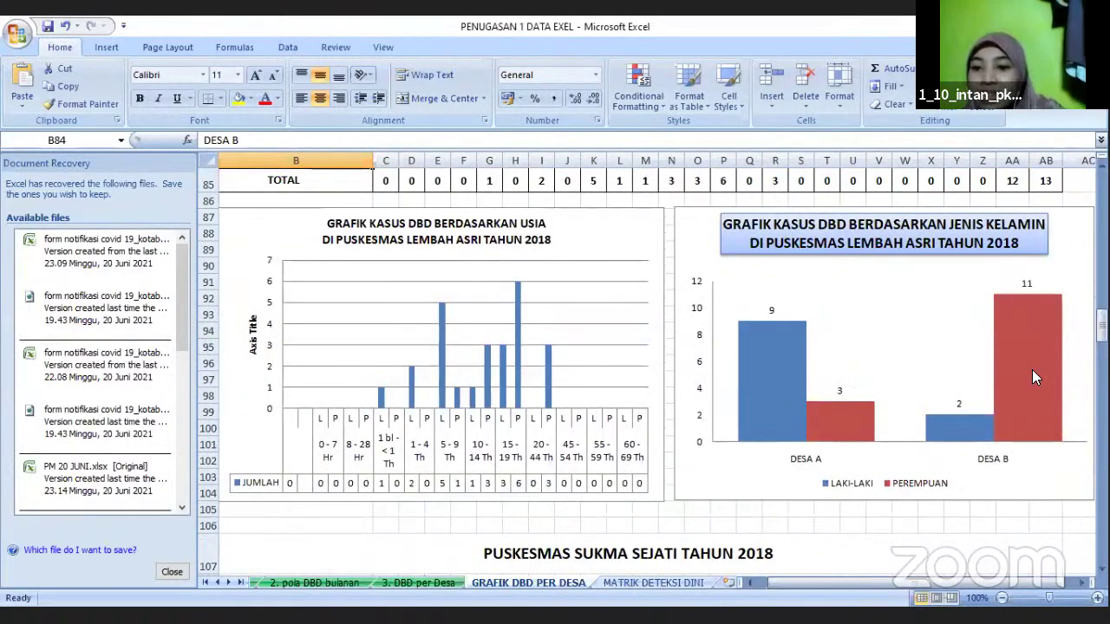
scroll(1023, 367, "down", 1)
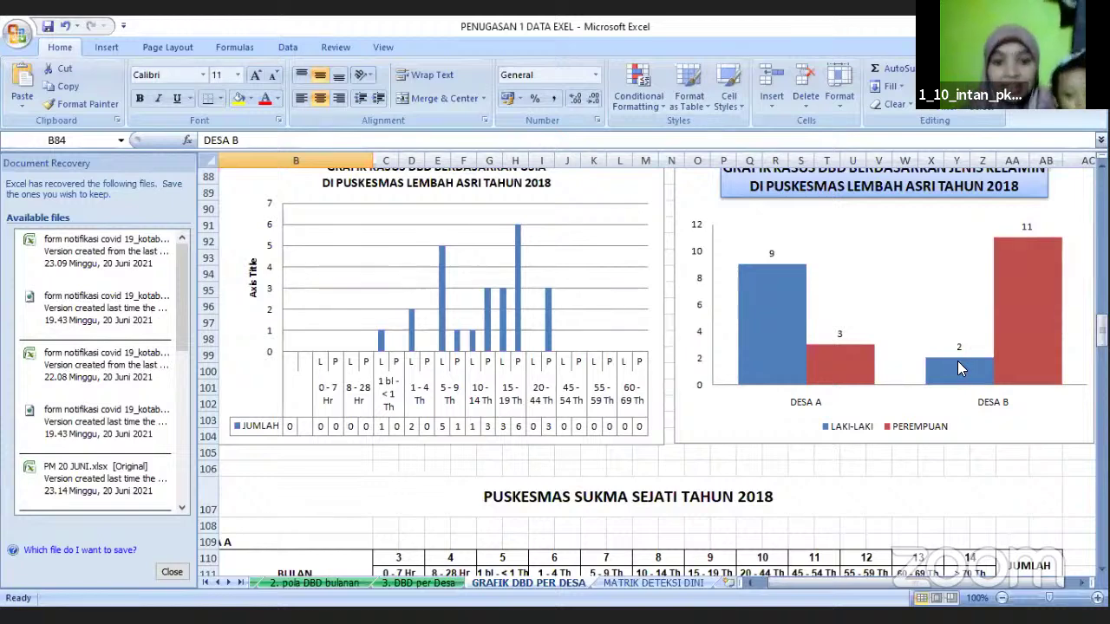
Step: Review the monthly DESA A table of Puskesmas Sukma Sejati and check its male and female JUMLAH totals
scroll(610, 391, "down", 4)
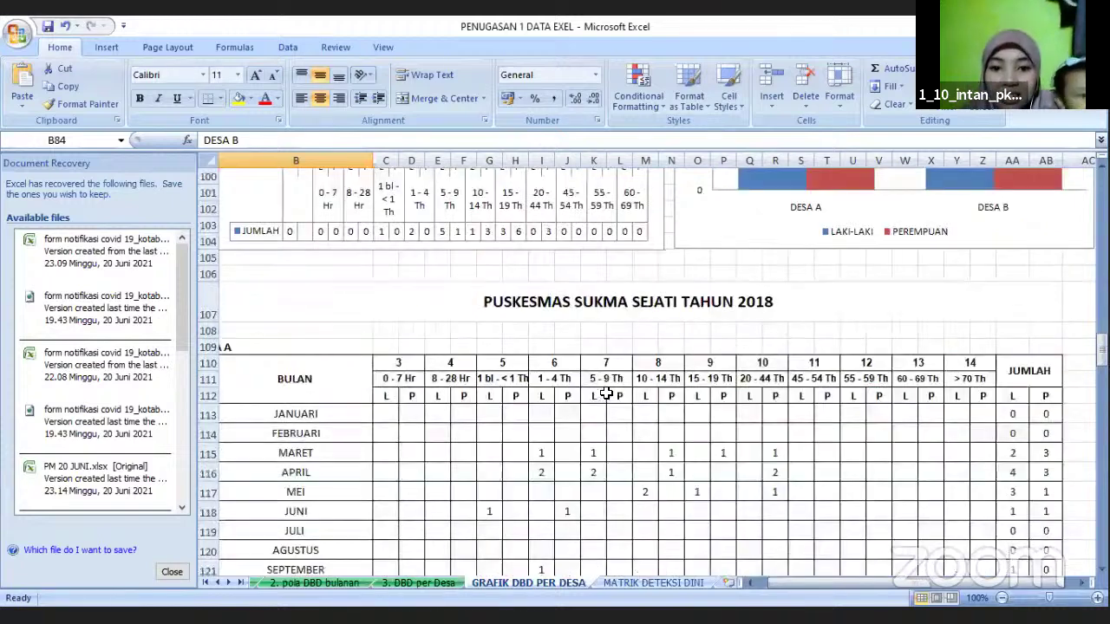
scroll(615, 394, "down", 1)
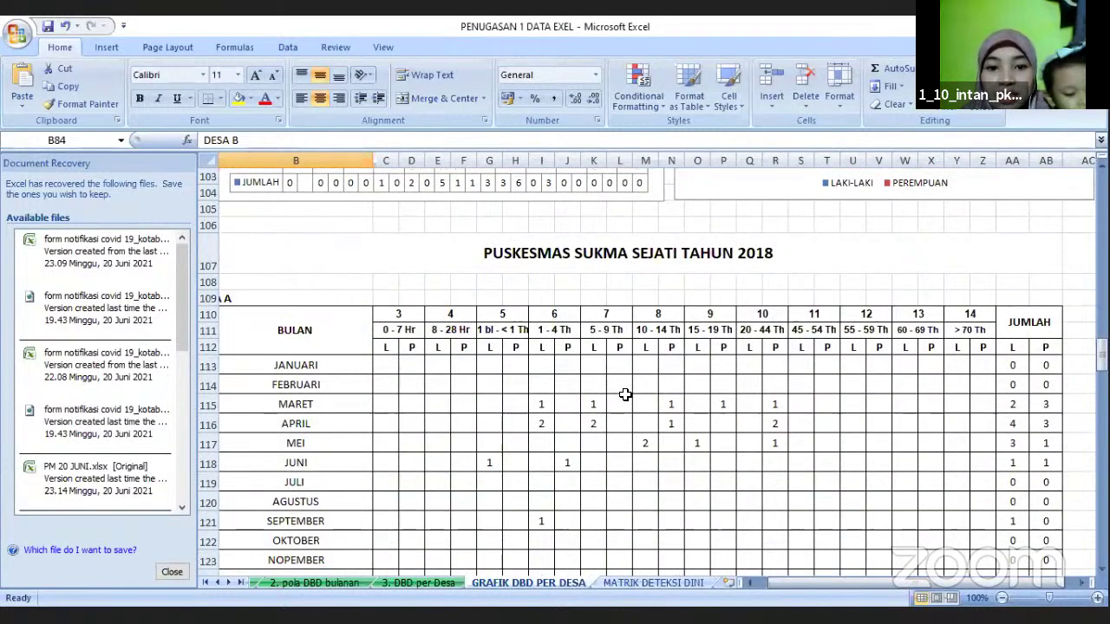
scroll(622, 395, "down", 4)
scroll(633, 390, "down", 1)
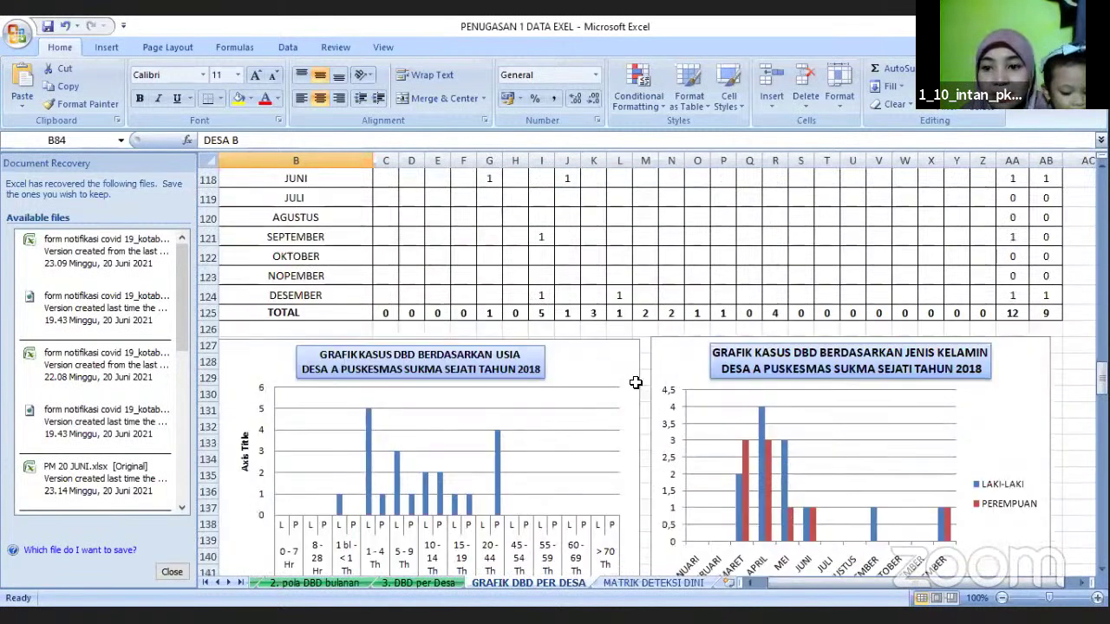
left_click(1011, 313)
scroll(1006, 334, "up", 2)
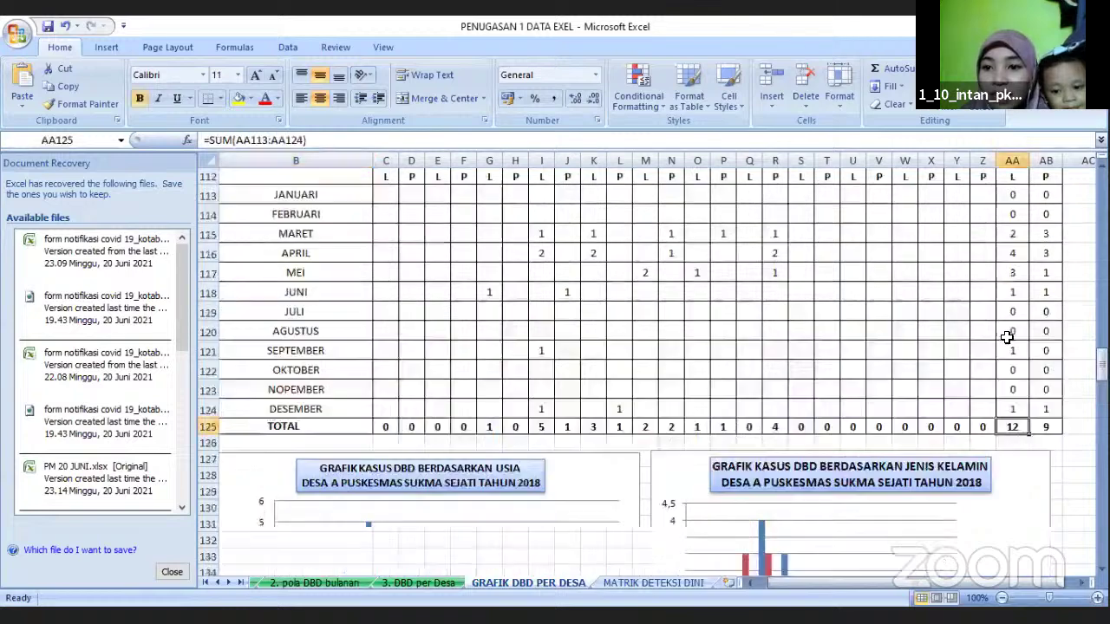
scroll(1006, 337, "up", 1)
scroll(1003, 346, "up", 1)
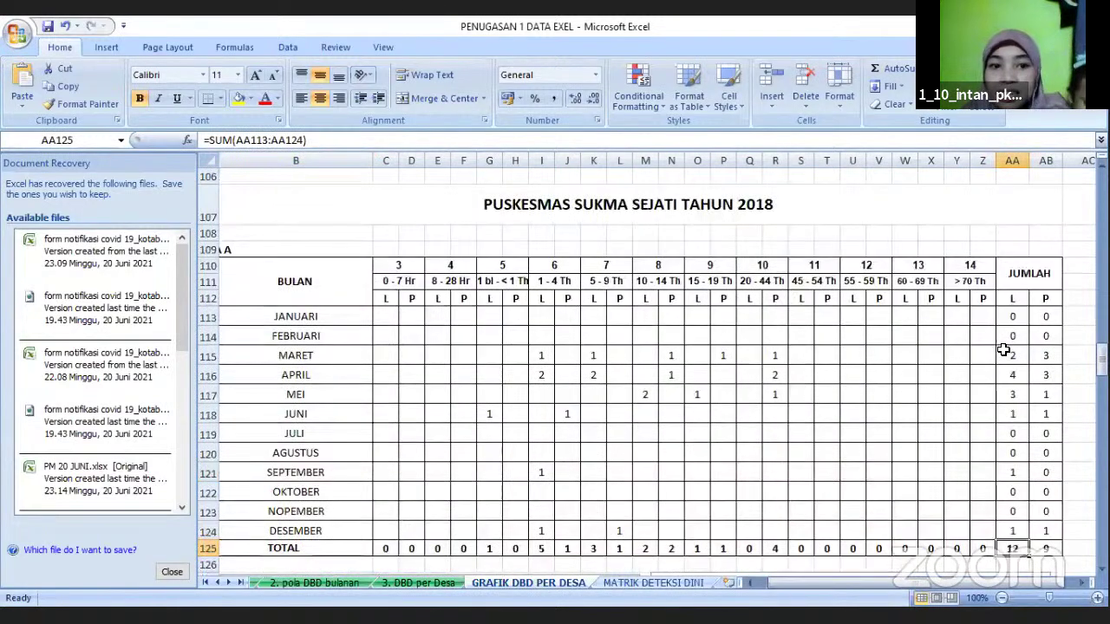
scroll(1045, 295, "down", 1)
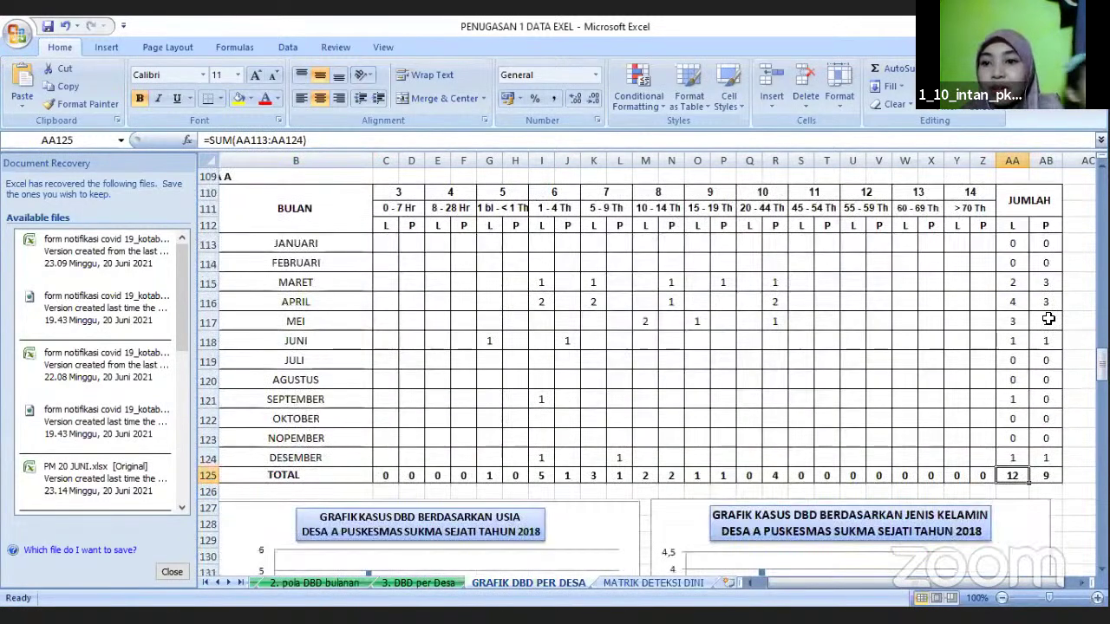
scroll(1043, 428, "down", 1)
left_click(1045, 425)
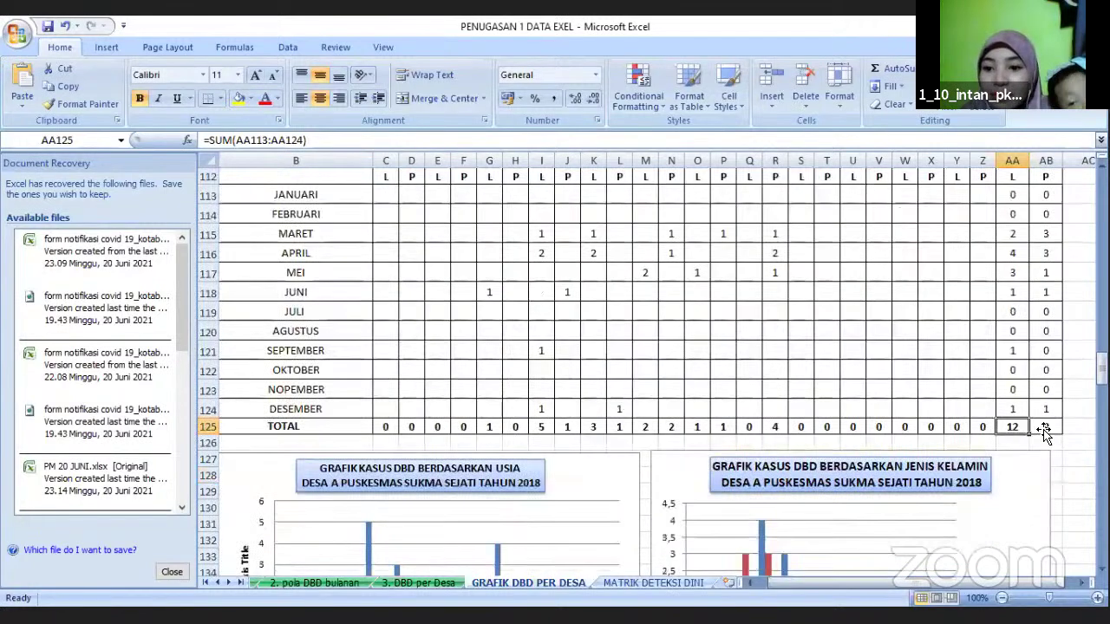
Step: Examine the Puskesmas Sukma Sejati DESA A charts of DBD cases by age and by sex
scroll(1018, 421, "down", 2)
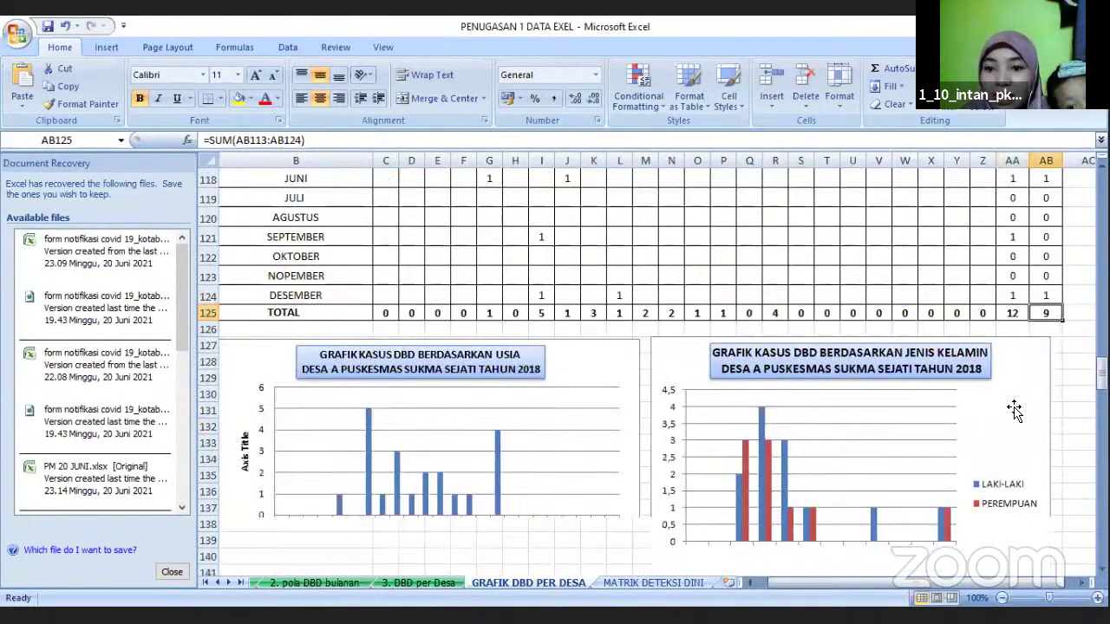
scroll(838, 277, "down", 3)
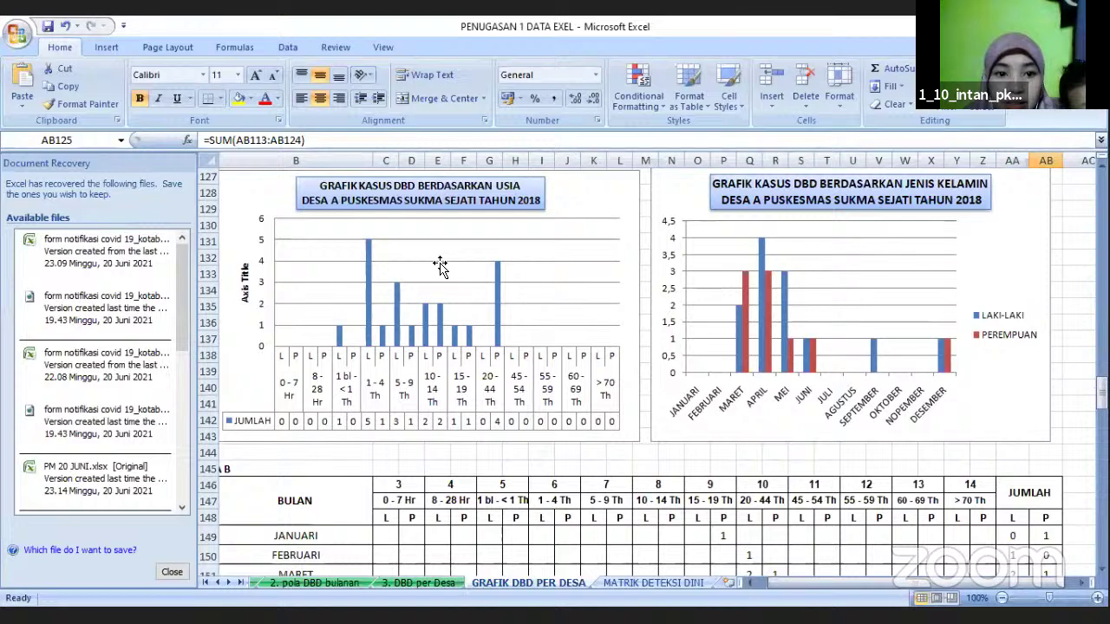
scroll(454, 258, "up", 1)
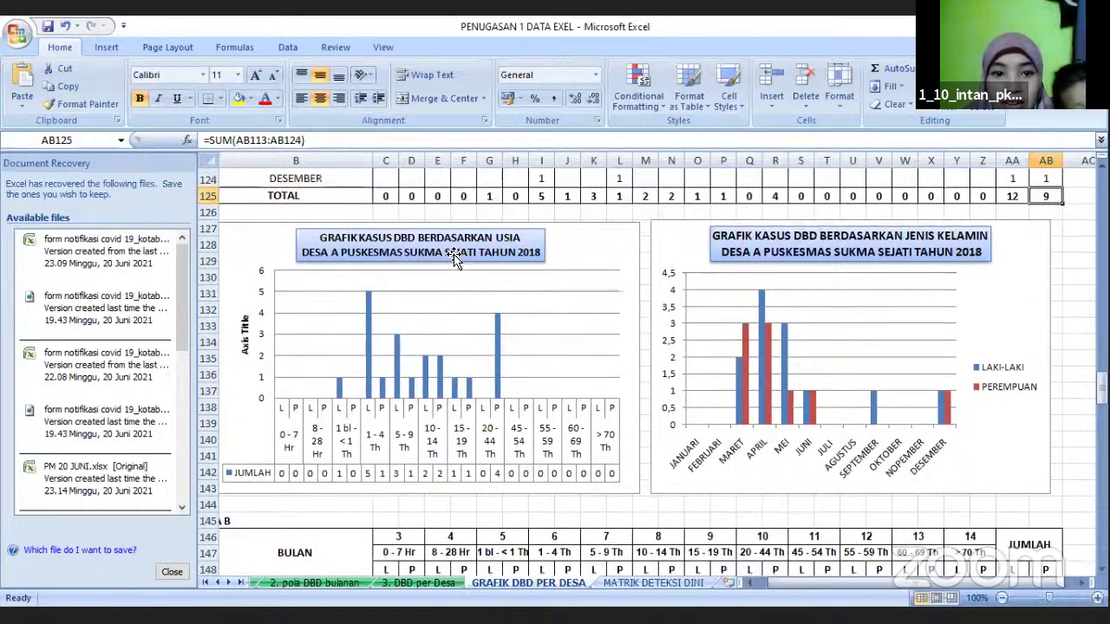
scroll(452, 258, "down", 2)
scroll(445, 265, "up", 1)
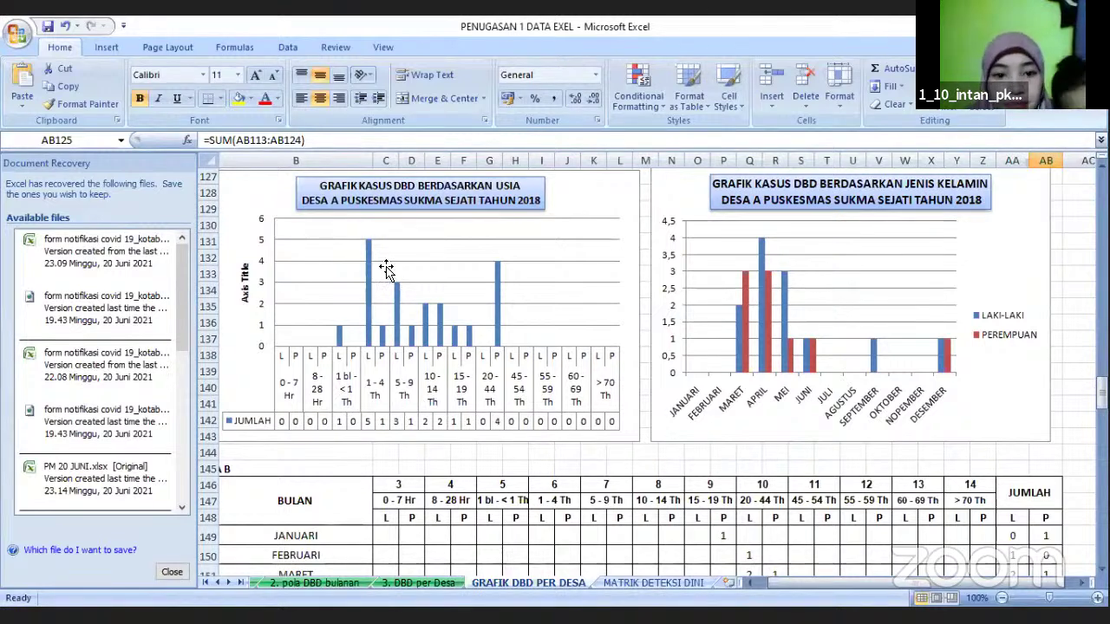
Step: Review the monthly 2018 DBD case table of DESA B at Puskesmas Sukma Sejati by age group, down to the TOTAL row
scroll(492, 431, "down", 1)
scroll(492, 431, "down", 3)
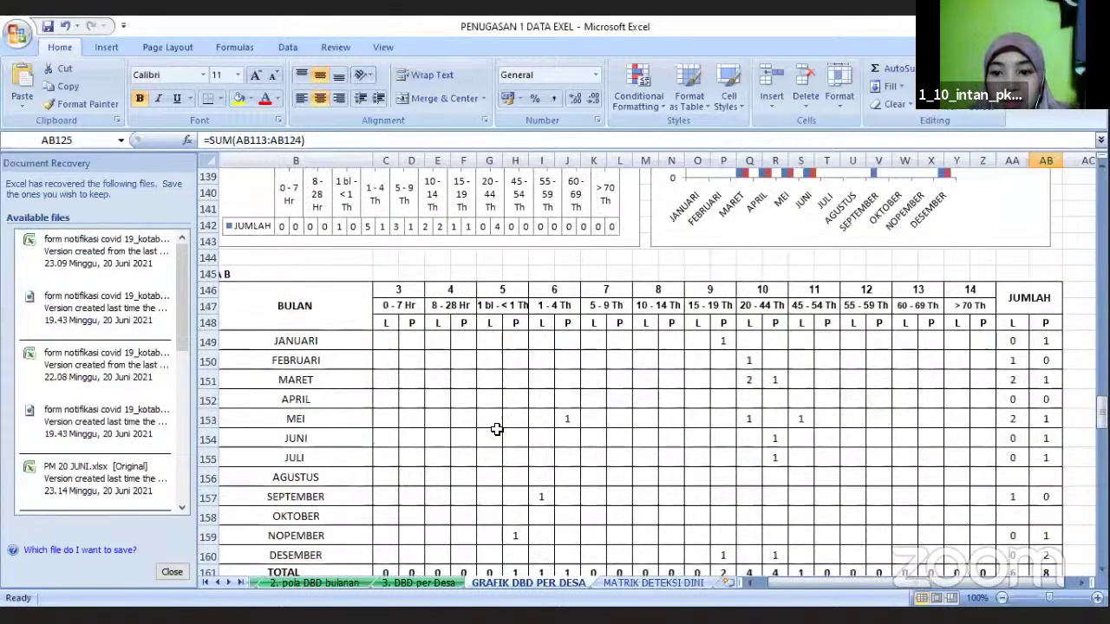
scroll(498, 428, "down", 3)
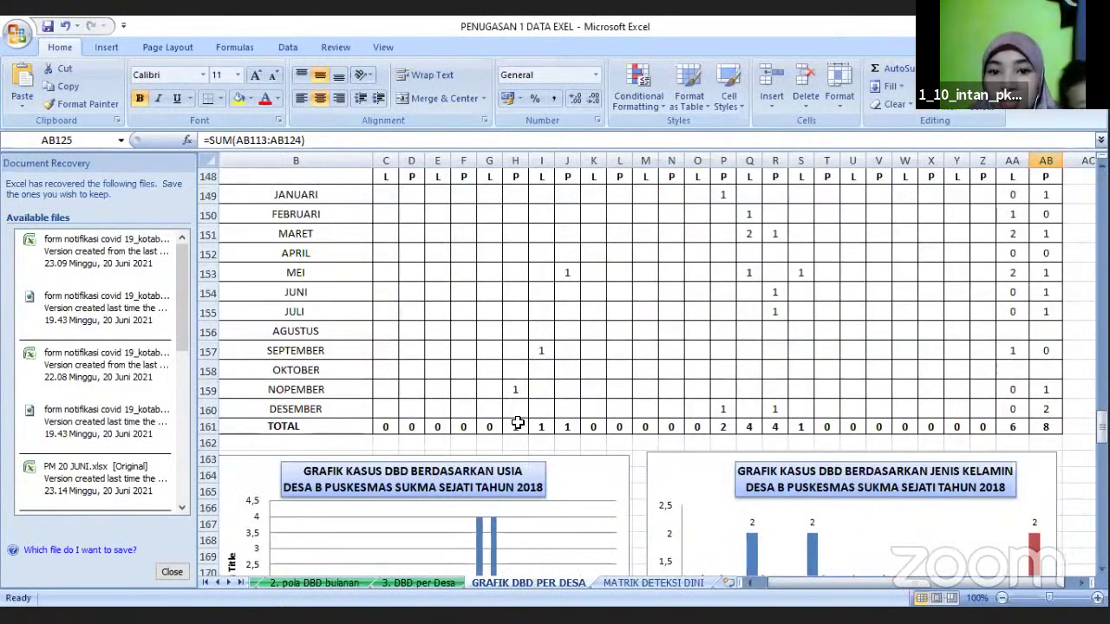
scroll(518, 423, "up", 3)
scroll(543, 386, "down", 3)
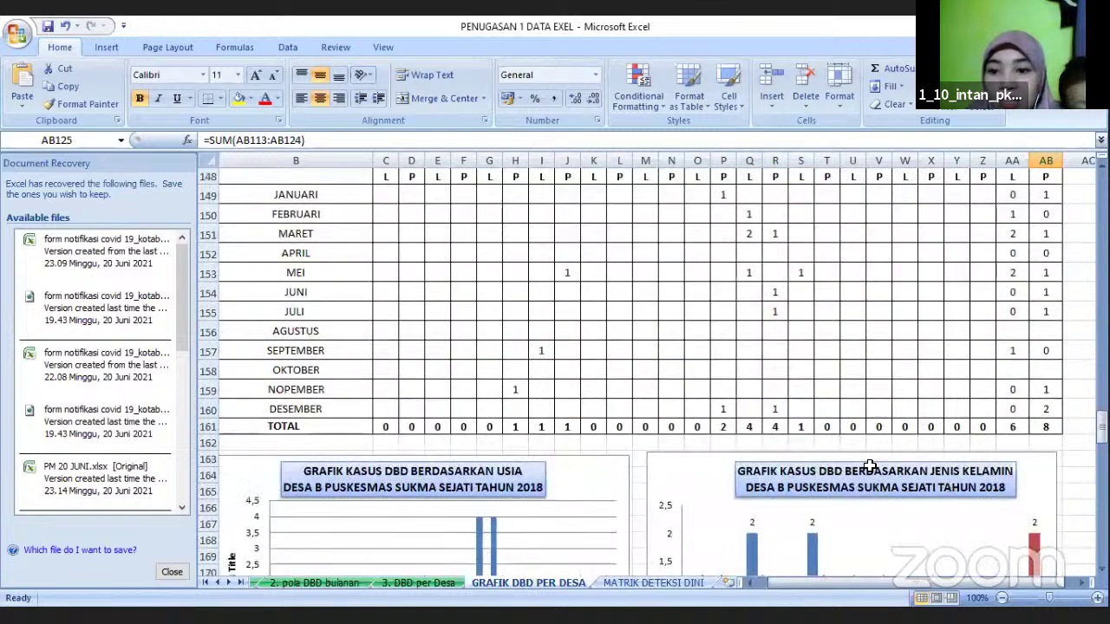
Step: Check the male and female JUMLAH totals of the Puskesmas Sukma Sejati DESA B table against the monthly rows
left_click(1007, 426)
scroll(1006, 413, "up", 2)
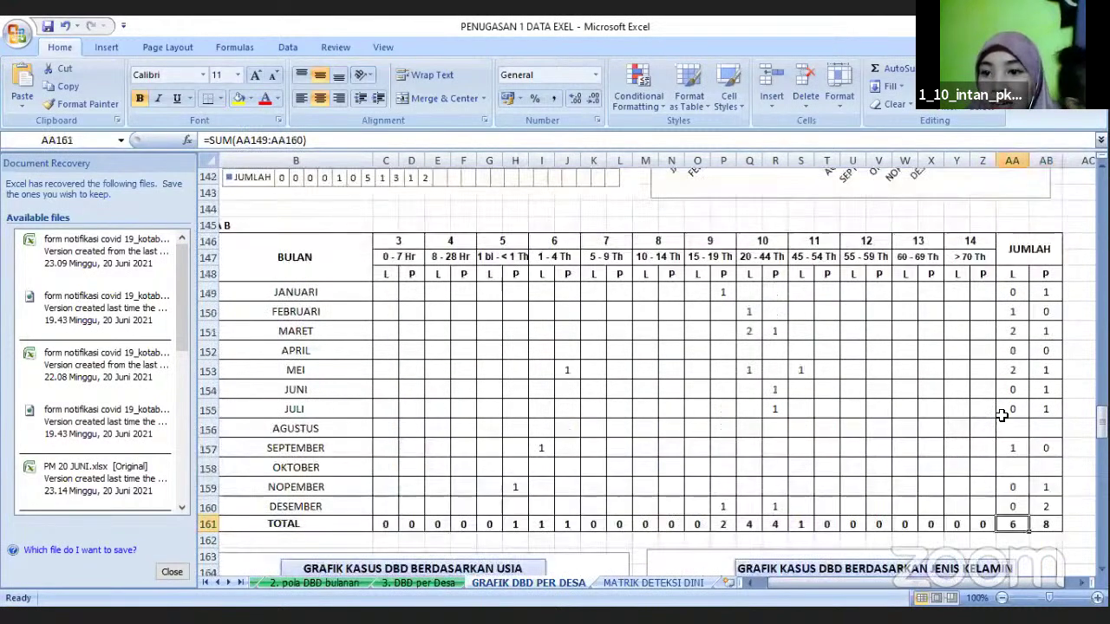
scroll(999, 411, "down", 1)
scroll(997, 407, "up", 1)
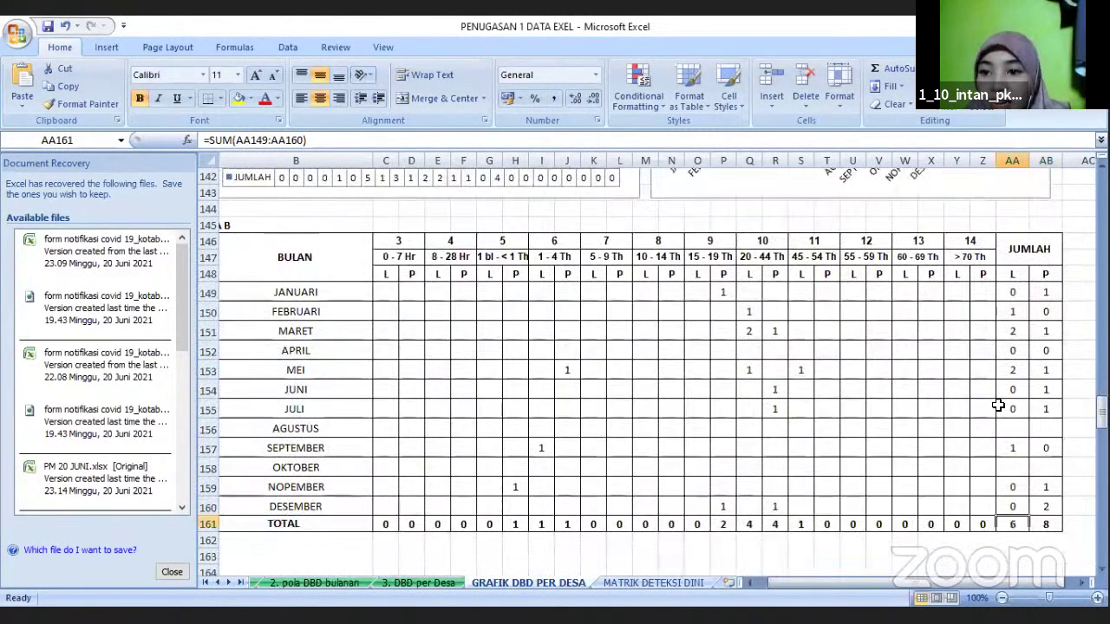
scroll(1002, 400, "down", 2)
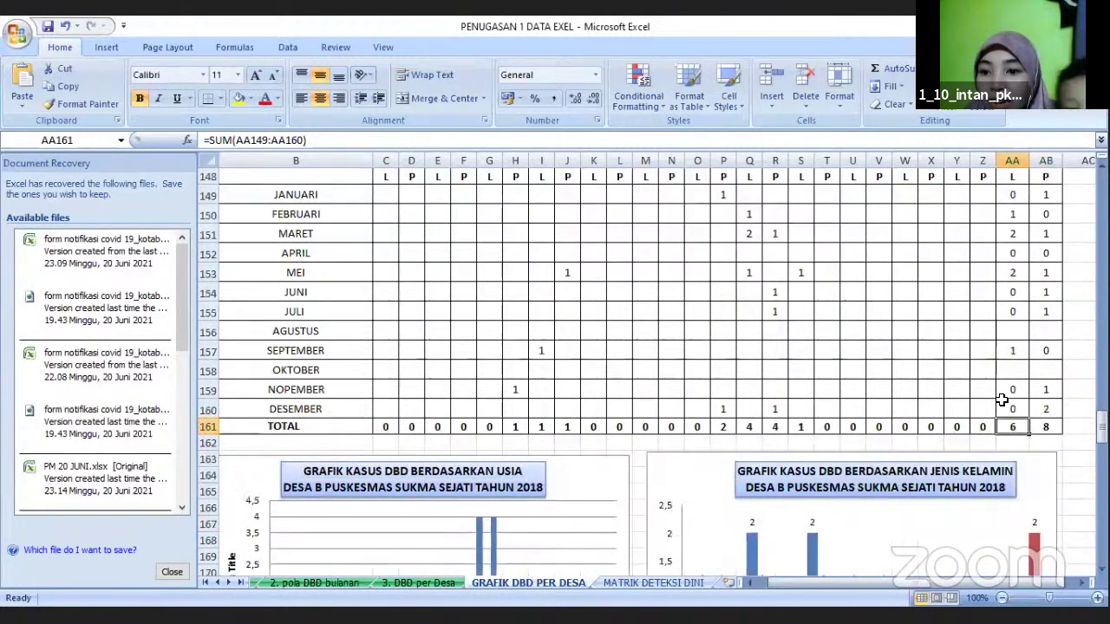
left_click(1037, 441)
left_click(1023, 427)
scroll(1028, 425, "up", 1)
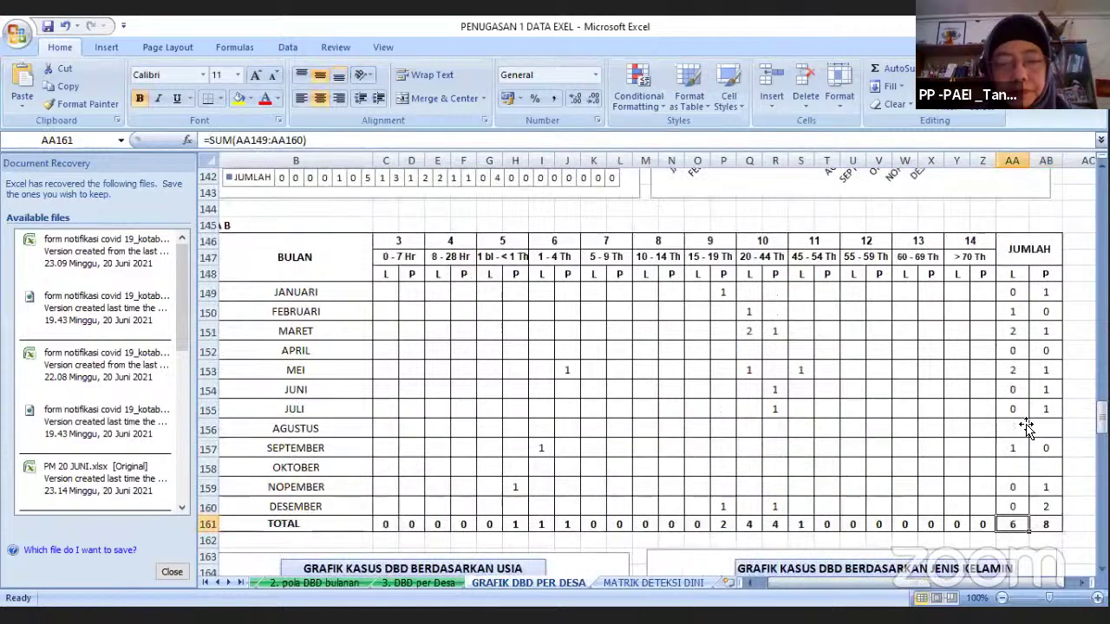
scroll(1036, 428, "down", 1)
left_click_drag(1045, 430, 1037, 436)
Step: Examine the Puskesmas Sukma Sejati DESA B charts of DBD cases by age and by sex
scroll(893, 399, "down", 4)
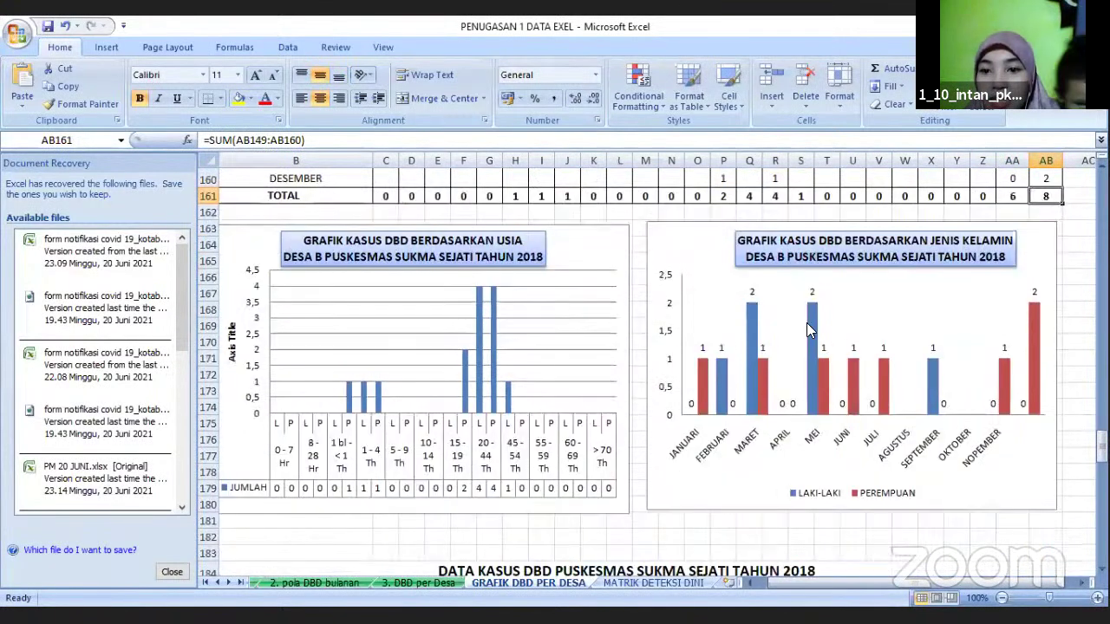
scroll(806, 322, "down", 1)
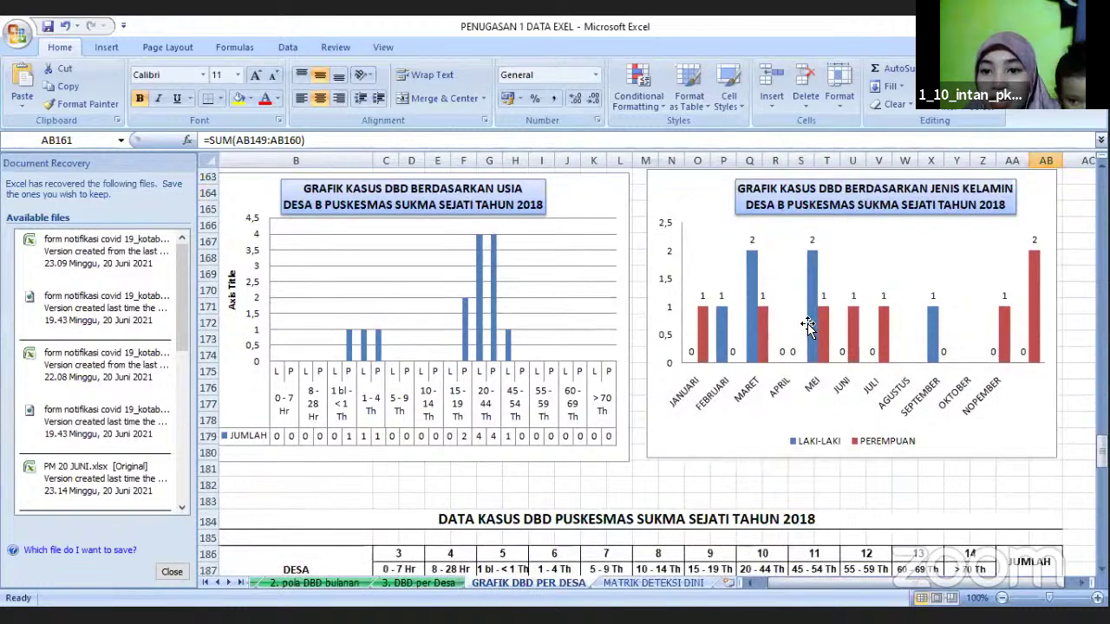
scroll(806, 323, "up", 1)
scroll(738, 292, "down", 1)
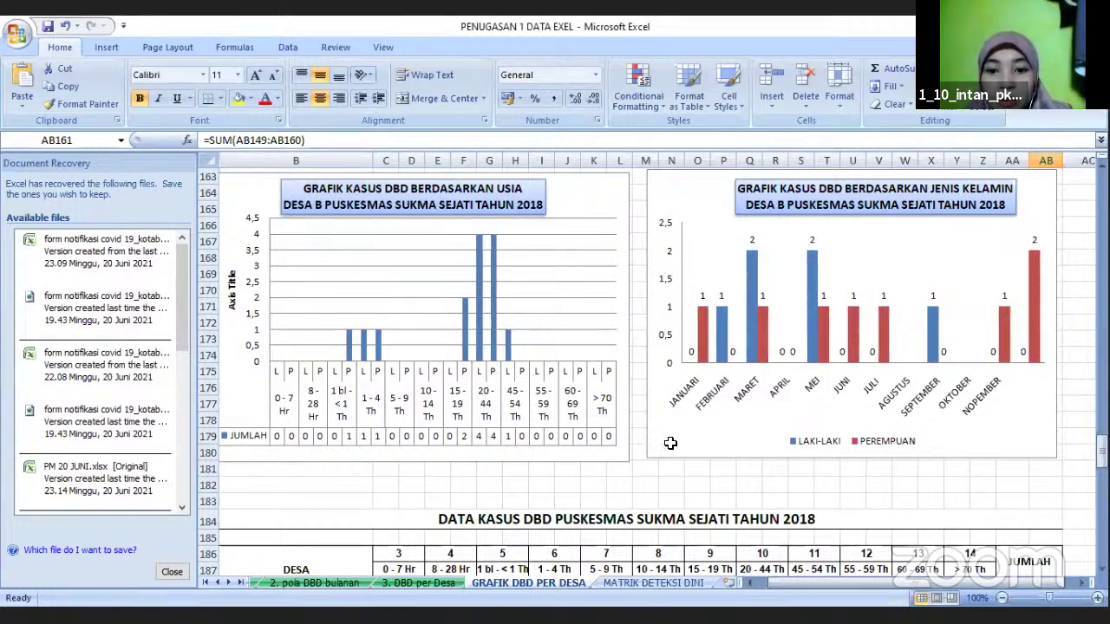
Step: Review the DATA KASUS DBD DI KOTA X TAHUN 2018 table, comparing the Puskesmas Lembah Asri and Puskesmas Sukma Sejati rows
scroll(685, 442, "down", 16)
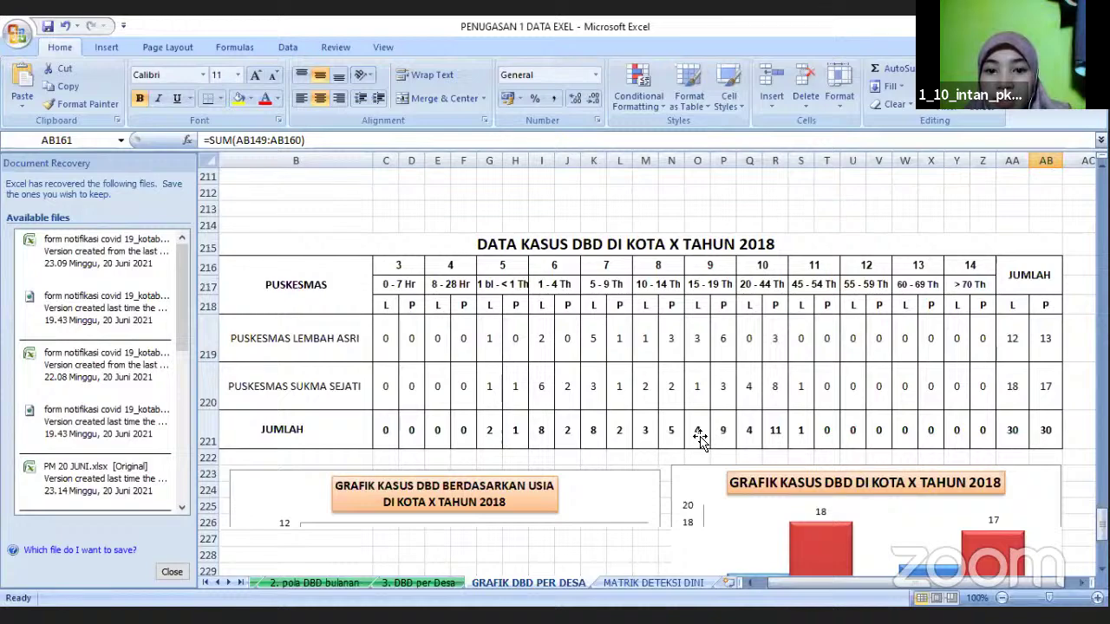
scroll(701, 440, "down", 4)
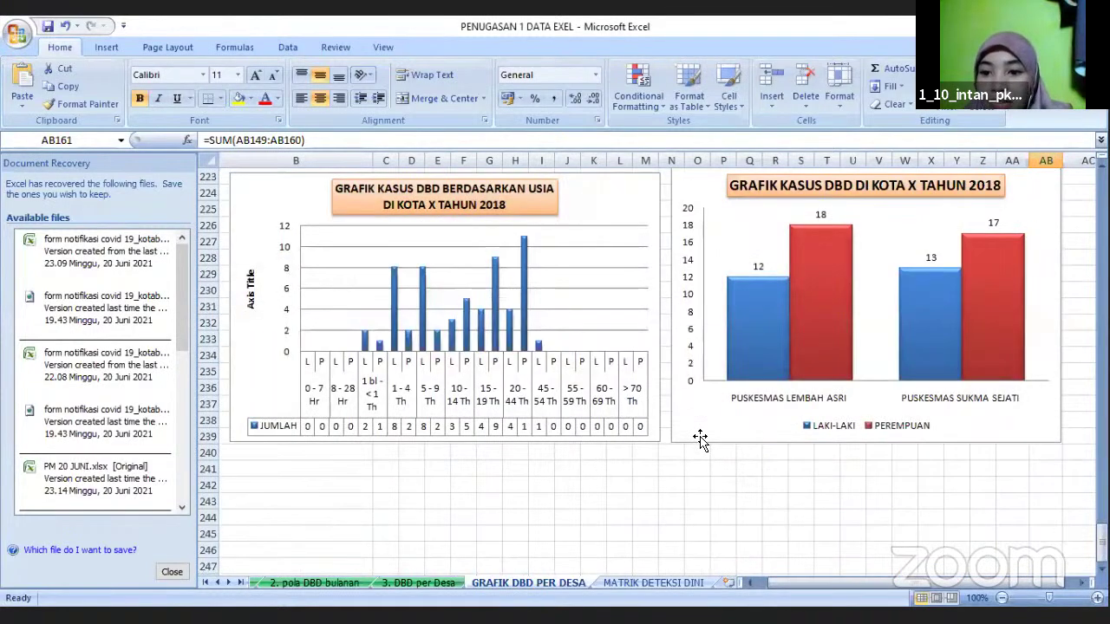
scroll(785, 351, "up", 3)
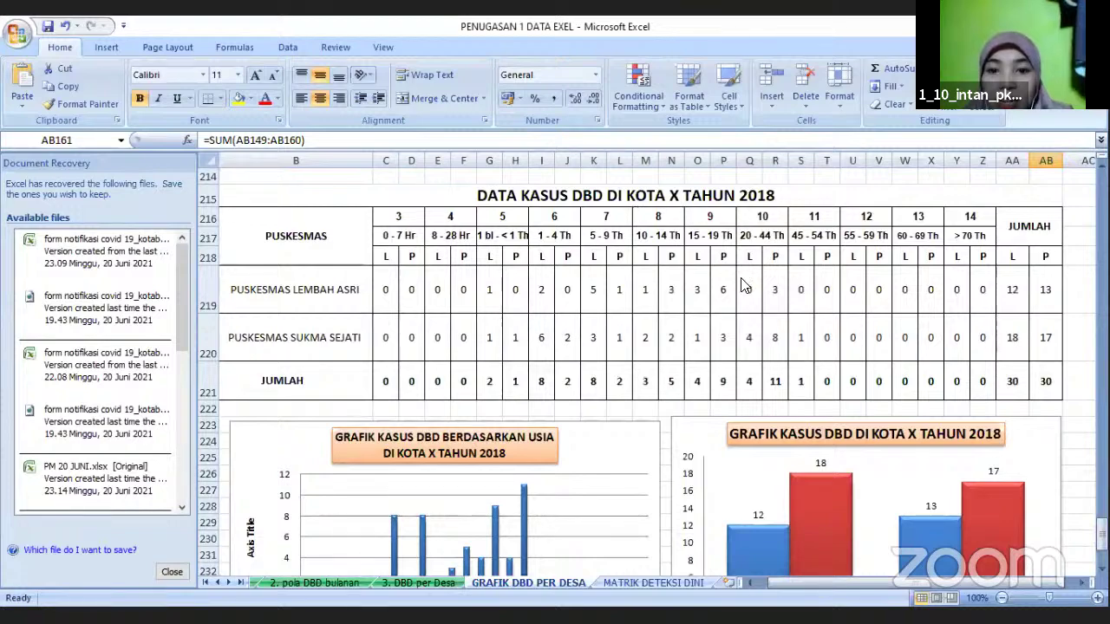
Step: Examine the KOTA X 2018 charts, comparing male and female bars of both puskesmas and the cases by age group
scroll(798, 339, "down", 3)
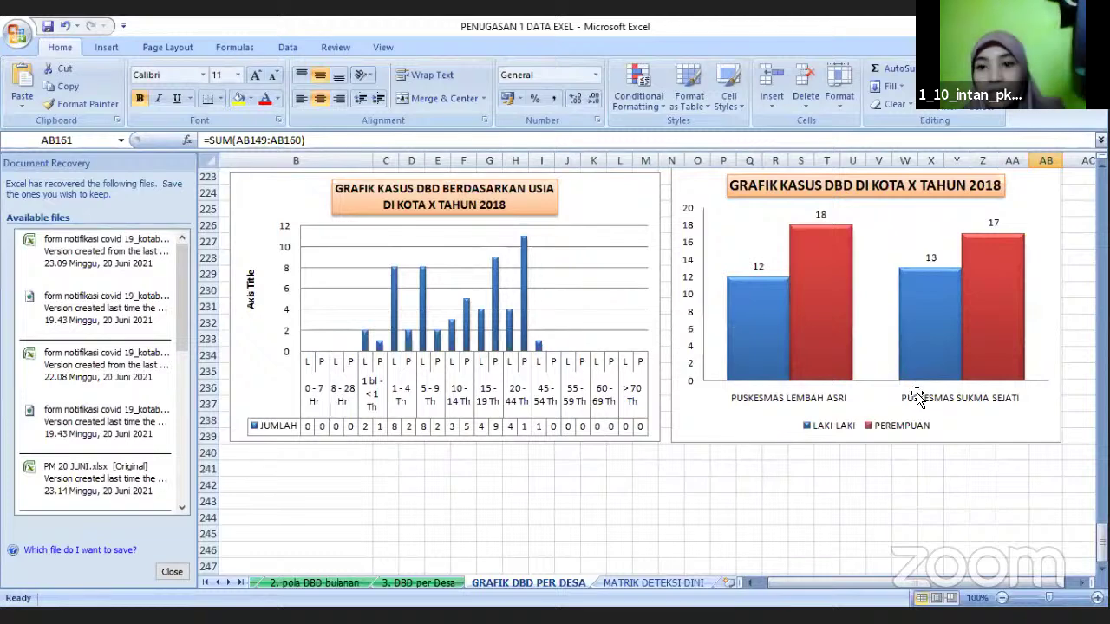
scroll(984, 406, "up", 2)
scroll(986, 409, "down", 2)
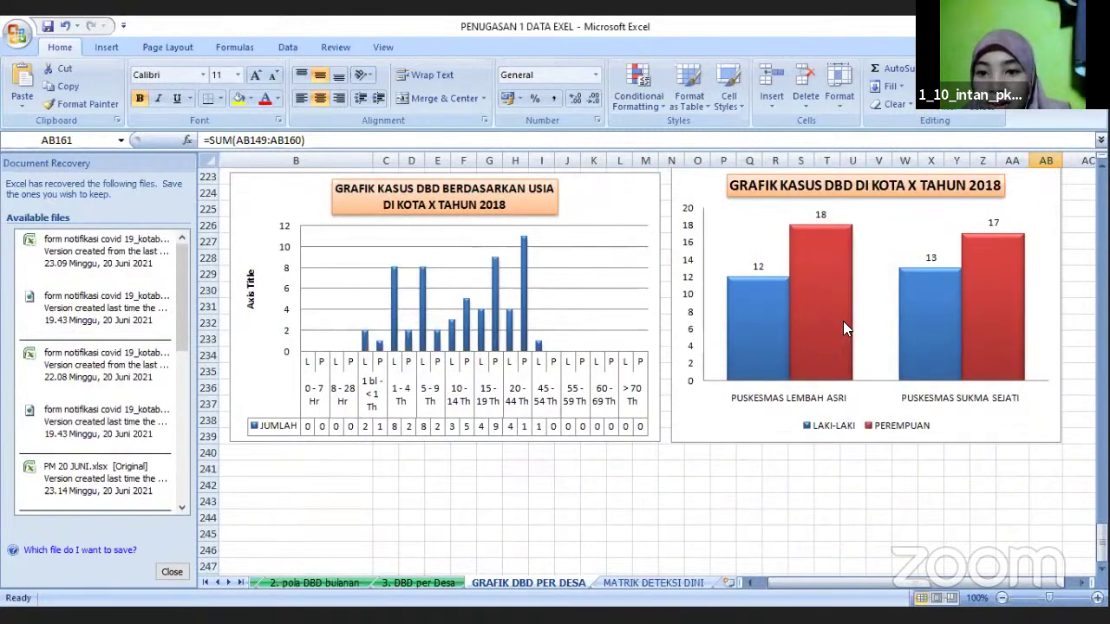
scroll(845, 342, "up", 2)
scroll(846, 277, "down", 2)
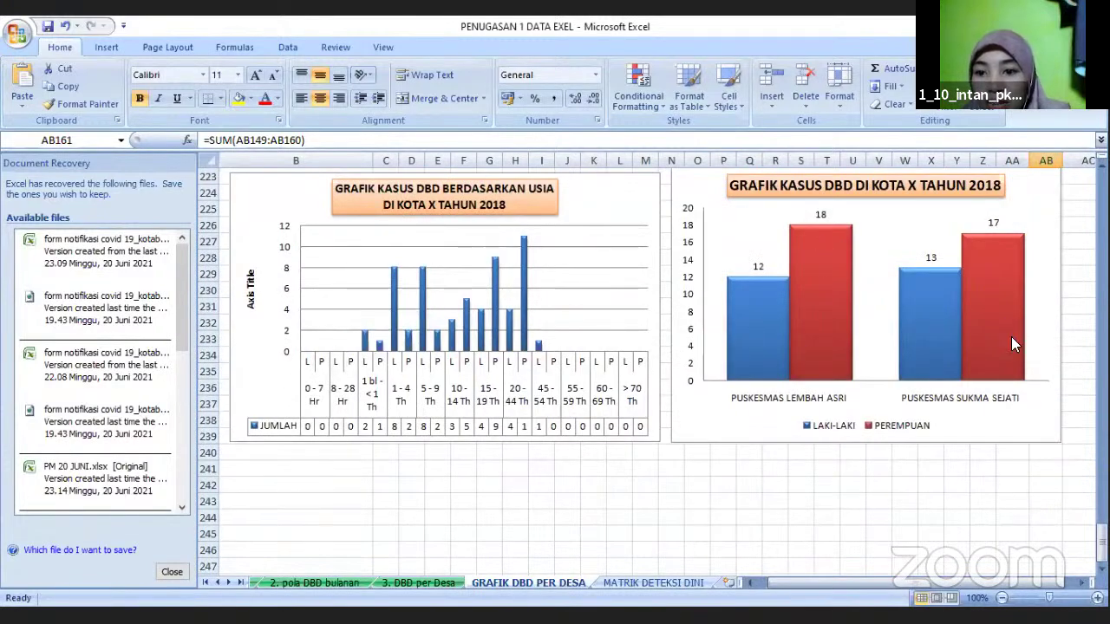
scroll(820, 334, "up", 1)
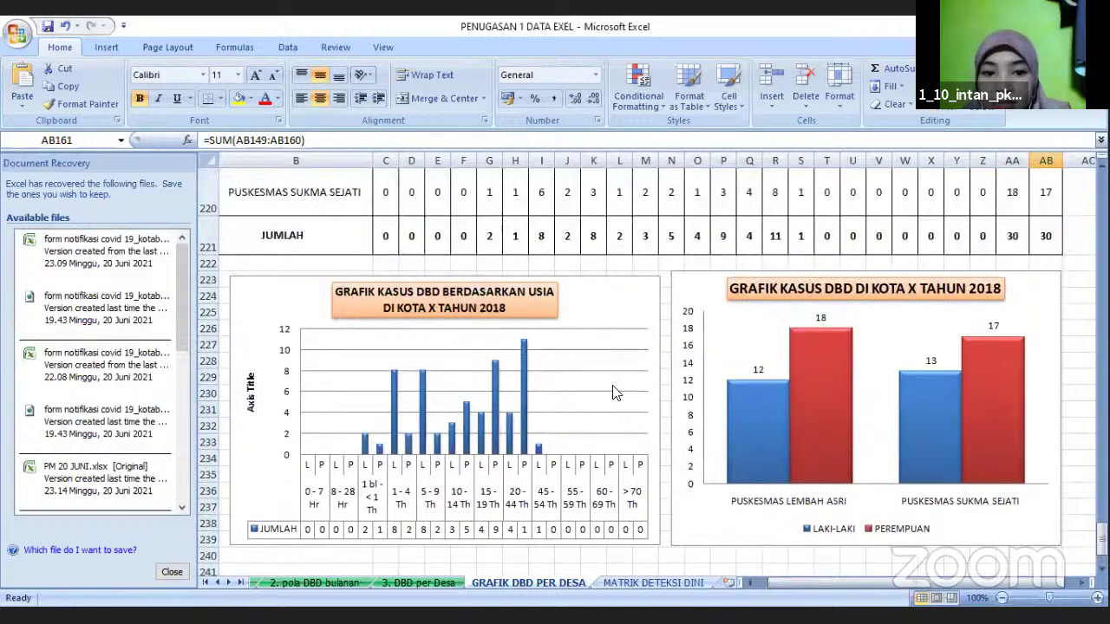
scroll(503, 282, "down", 1)
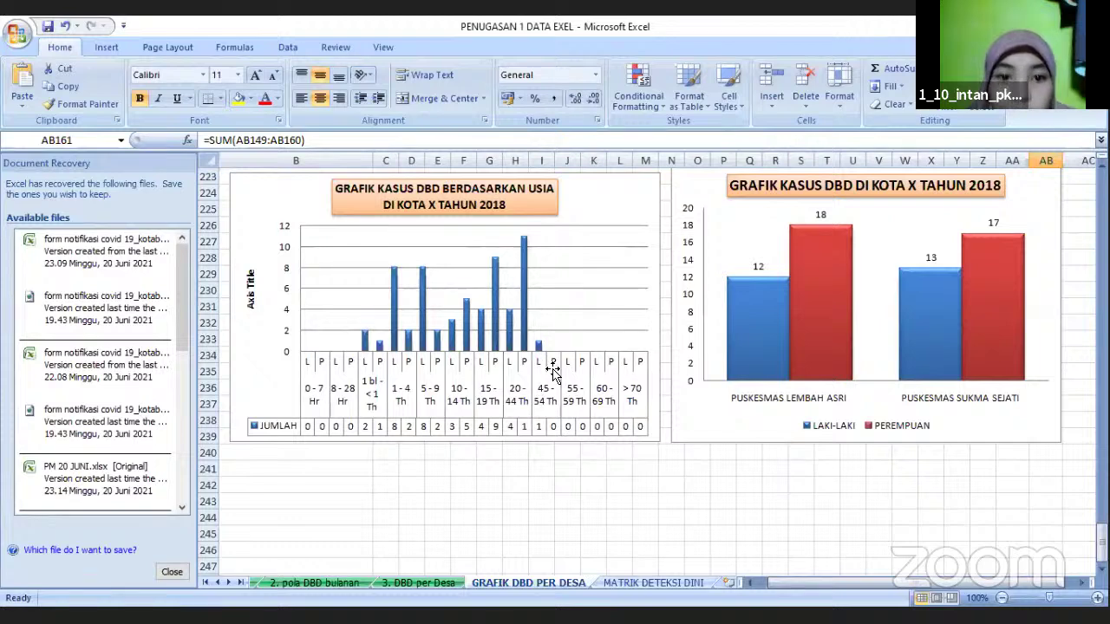
scroll(670, 574, "down", 1)
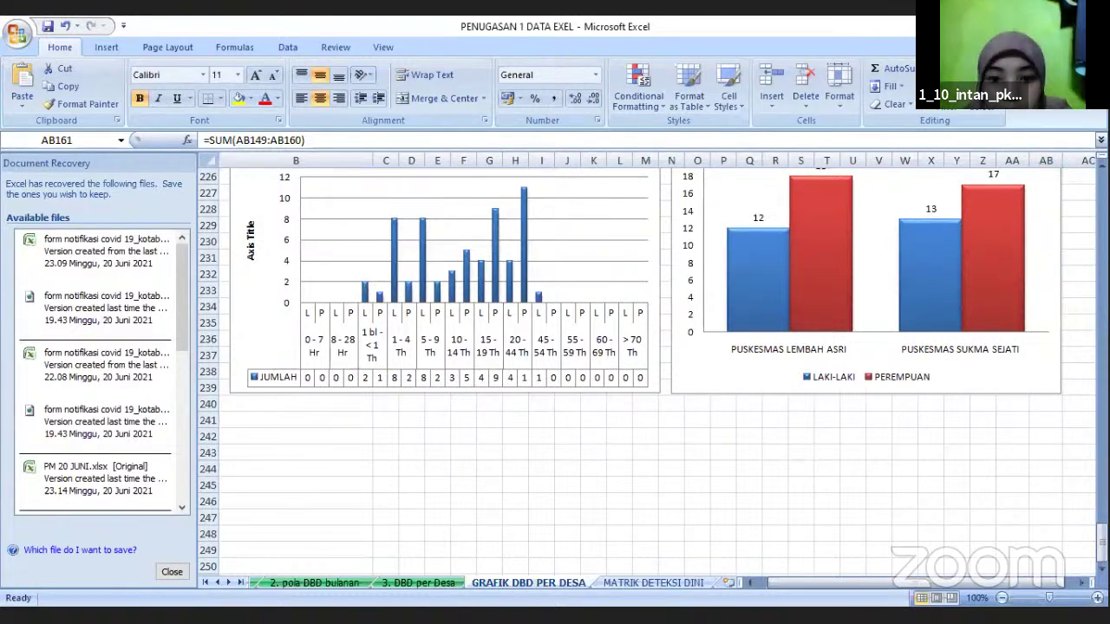
Step: Switch to the Word document PENUGASAN 1 (RESPON CEPAT KLB)-1 and find Tabel 4 on DBD cases by occupation
key("alt+Tab")
scroll(664, 378, "down", 10)
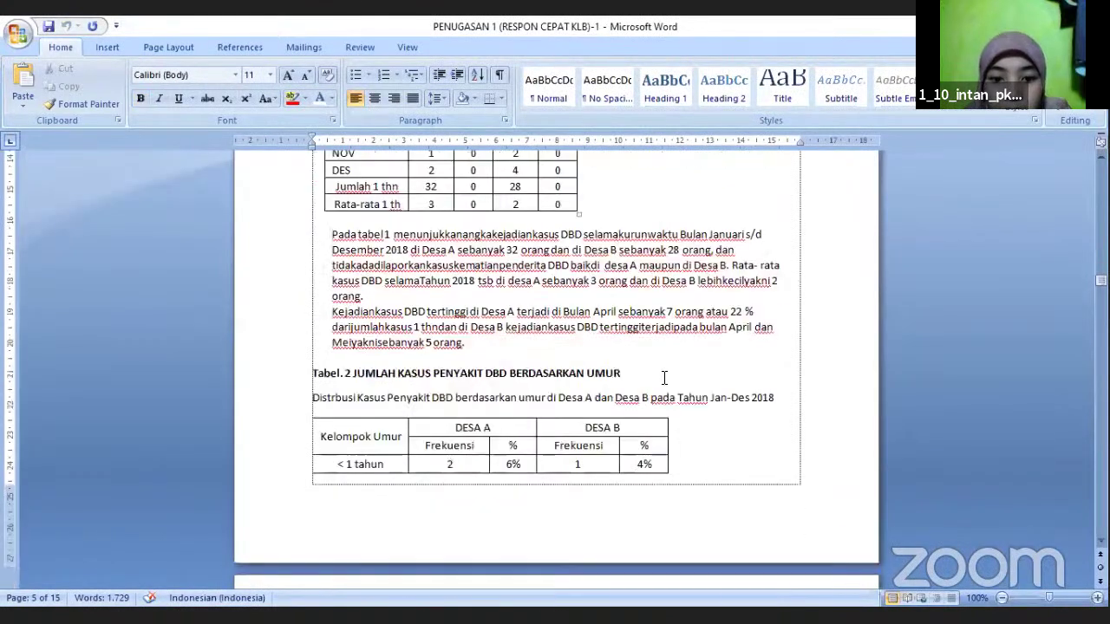
scroll(663, 374, "down", 20)
scroll(664, 376, "up", 2)
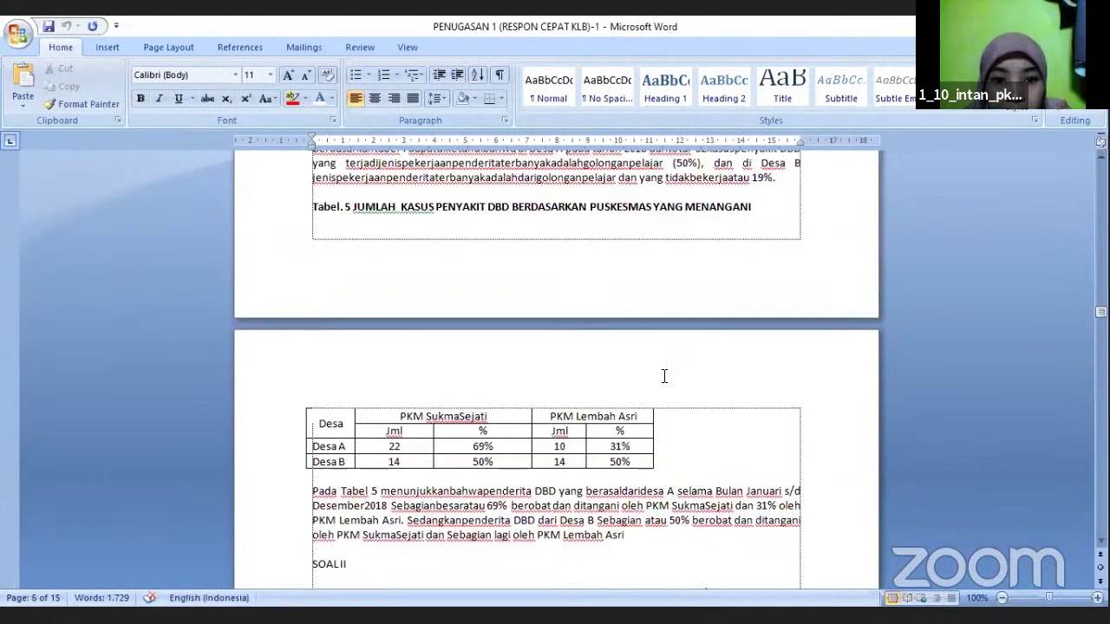
scroll(664, 375, "up", 5)
scroll(664, 375, "up", 1)
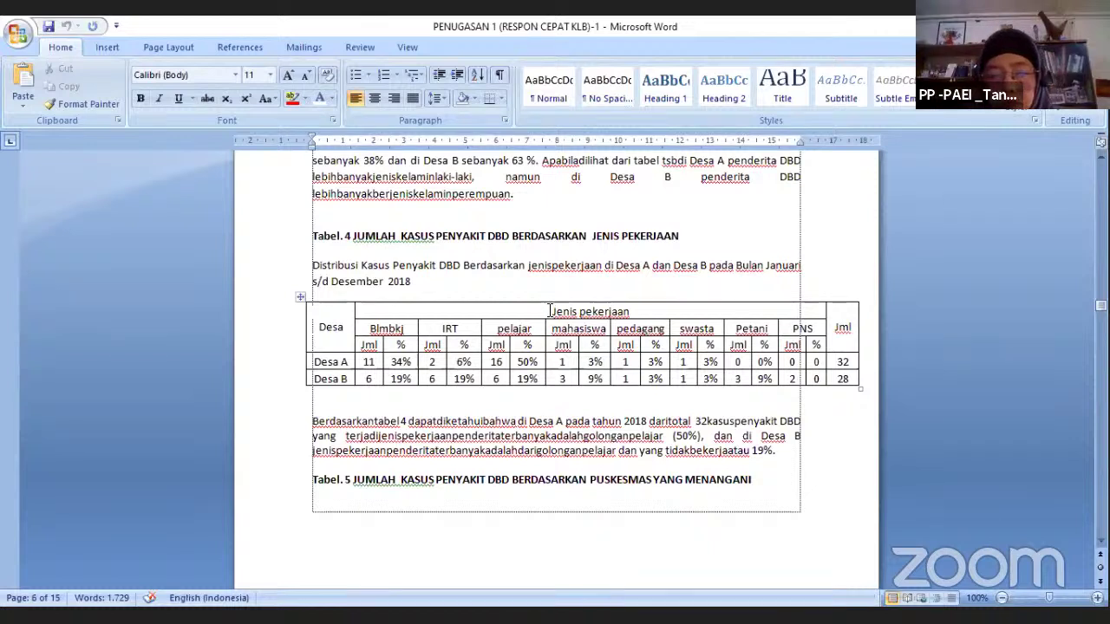
scroll(450, 302, "up", 1)
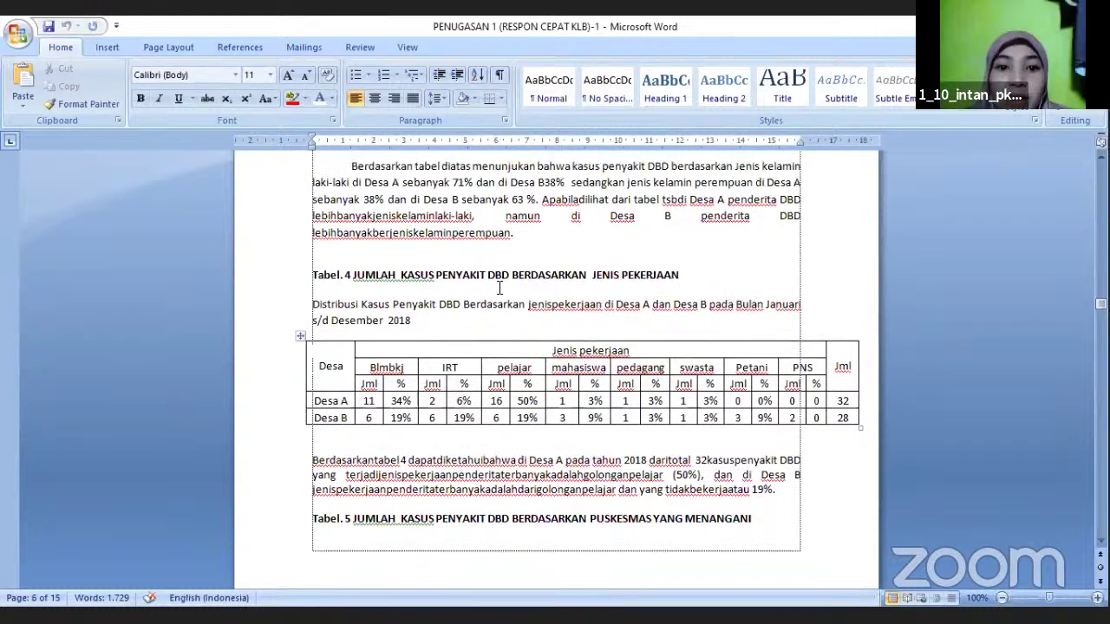
scroll(668, 291, "down", 1)
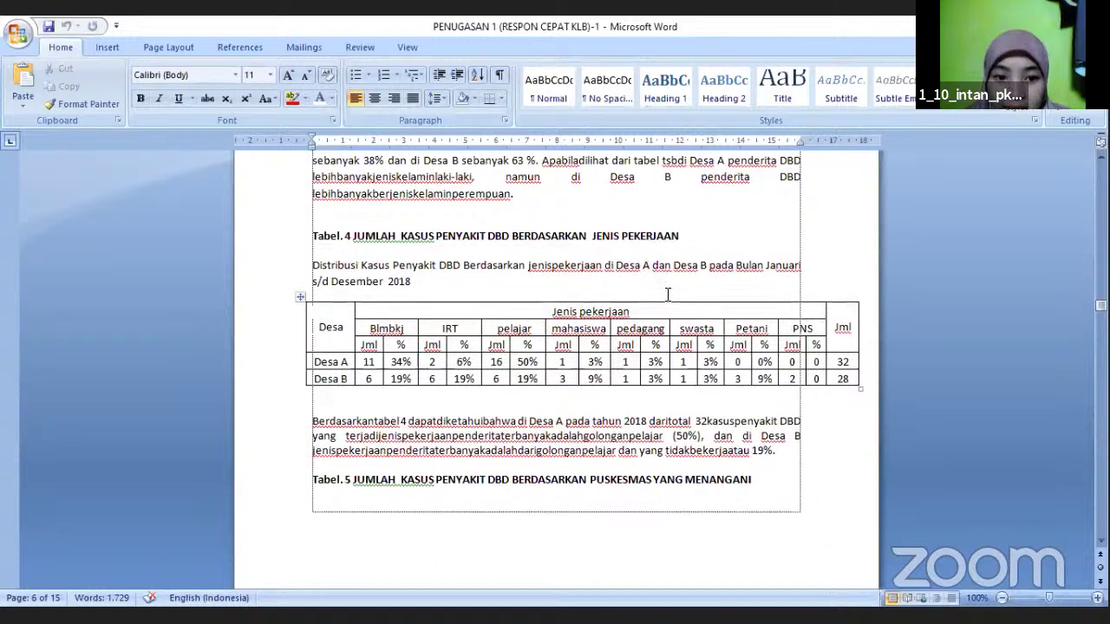
Step: Read the interpretation below Tabel 4 and compare it with the occupation figures of Desa A and Desa B
scroll(672, 307, "down", 4)
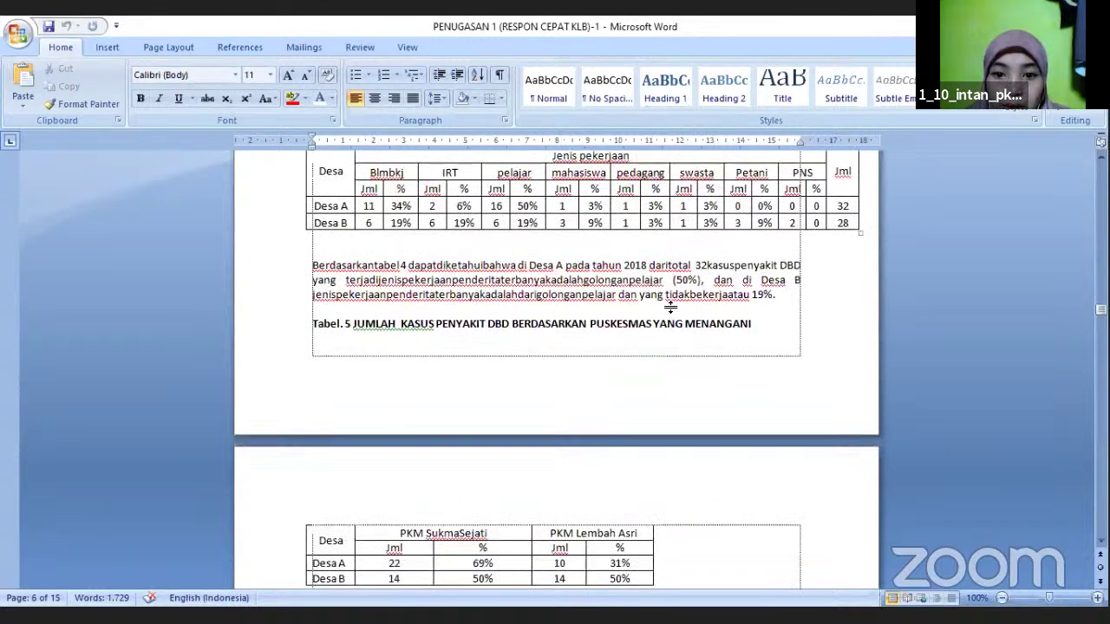
scroll(725, 404, "up", 2)
left_click(763, 409)
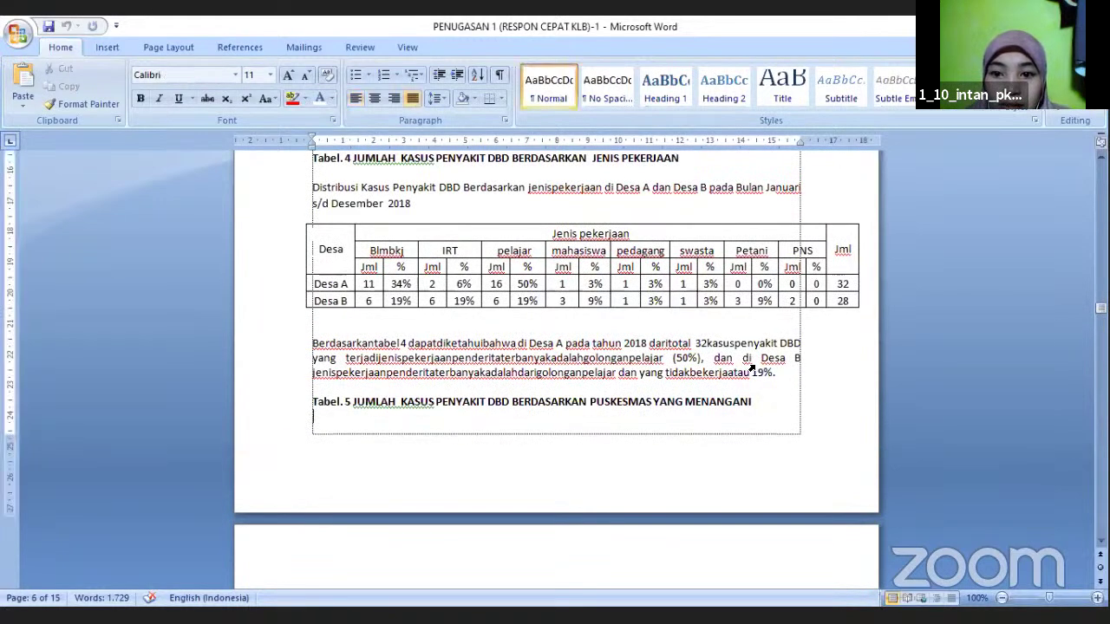
scroll(752, 364, "up", 2)
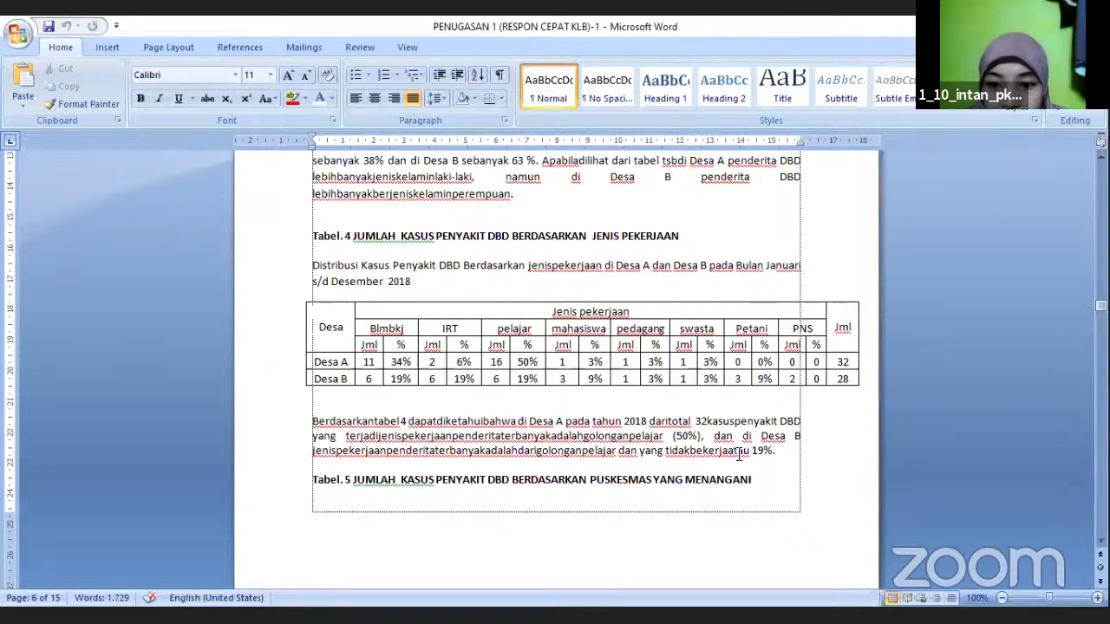
scroll(737, 446, "down", 2)
scroll(737, 373, "down", 1)
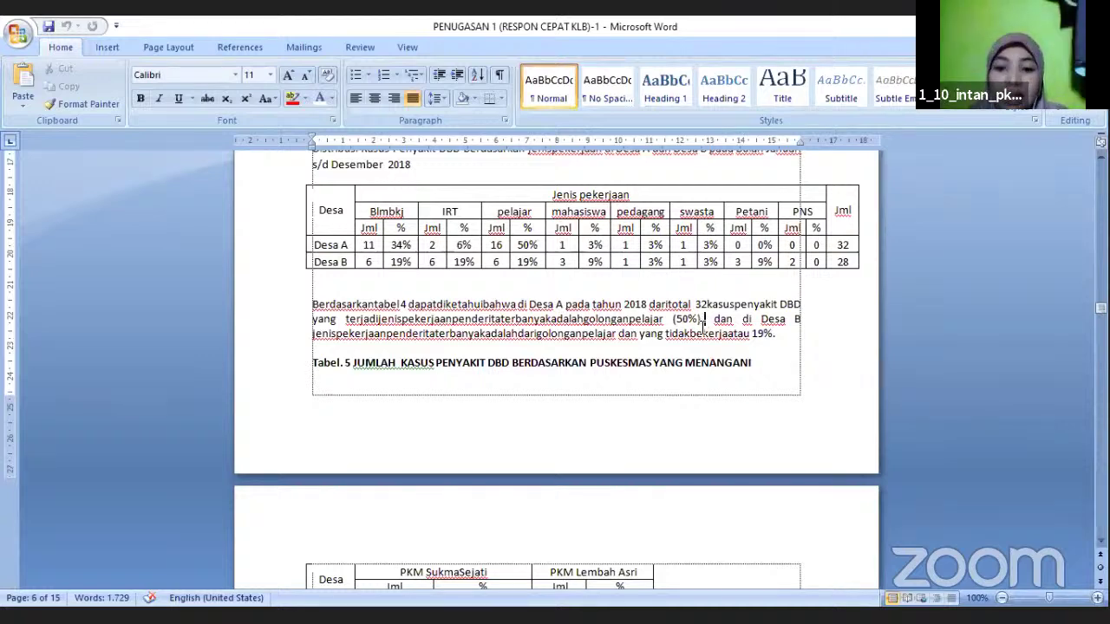
scroll(705, 321, "down", 2)
scroll(705, 325, "up", 5)
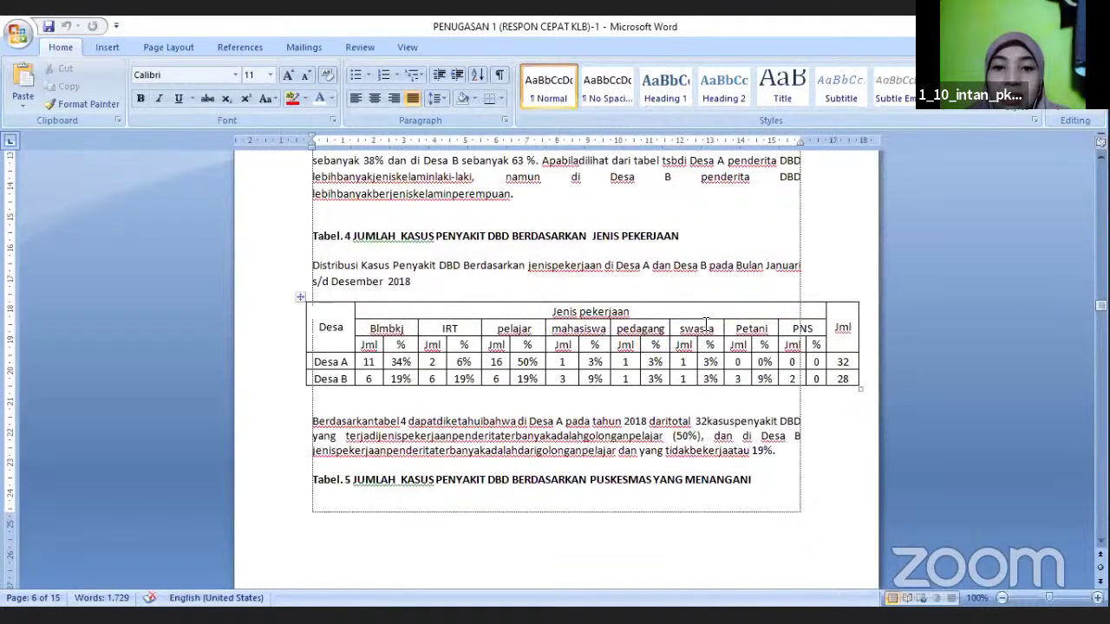
Step: Review Tabel 5 on DBD cases by handling puskesmas for Desa A and Desa B, including its explanatory paragraph
scroll(705, 324, "down", 4)
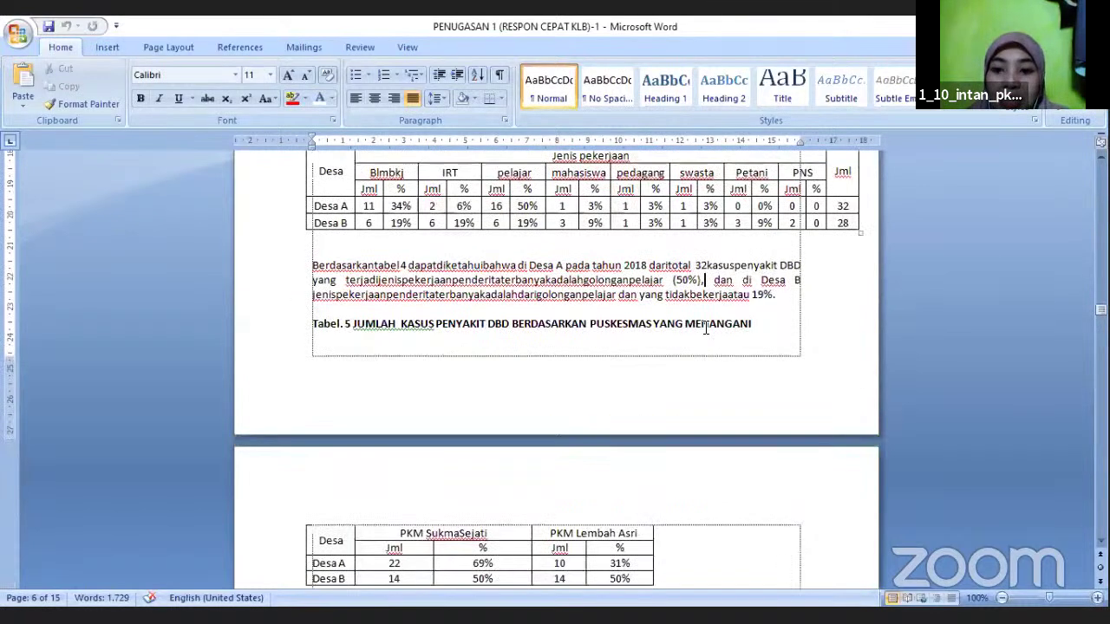
scroll(705, 327, "down", 1)
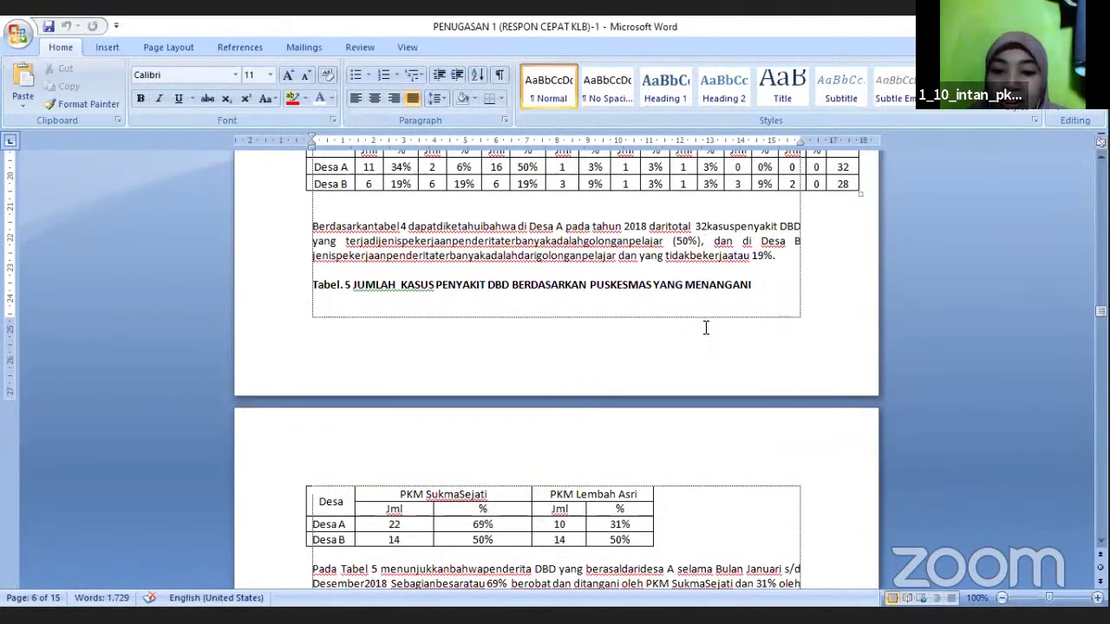
scroll(705, 327, "down", 1)
scroll(703, 325, "down", 1)
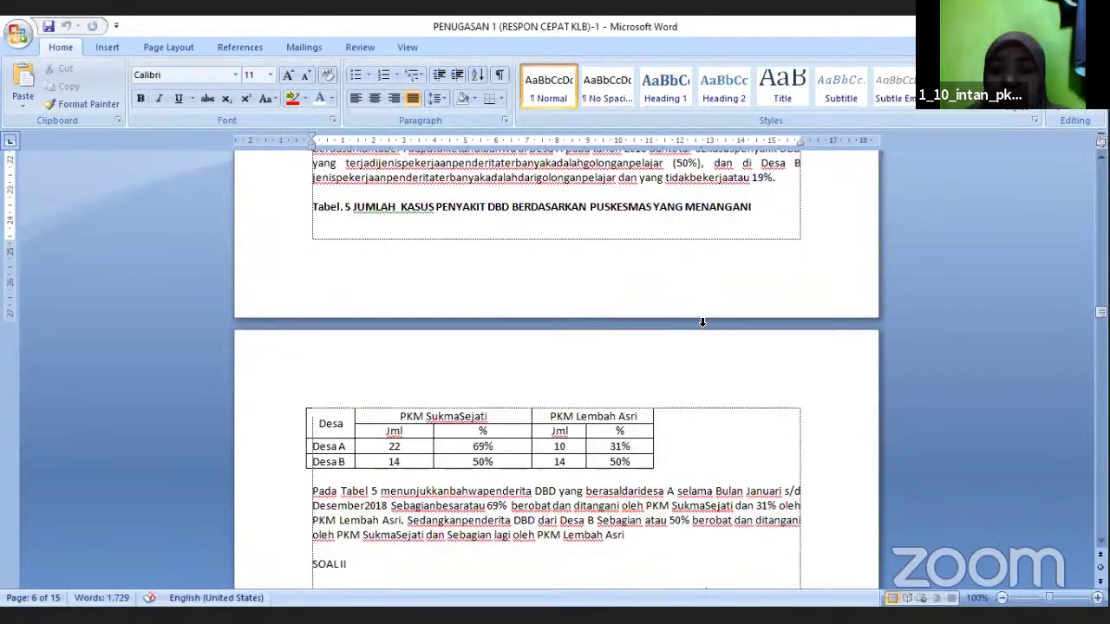
Step: Skim the SOAL II tables and the DBD charts to reach the MATRIKS DETEKSI DINI DBD table
scroll(700, 312, "down", 3)
scroll(701, 313, "down", 7)
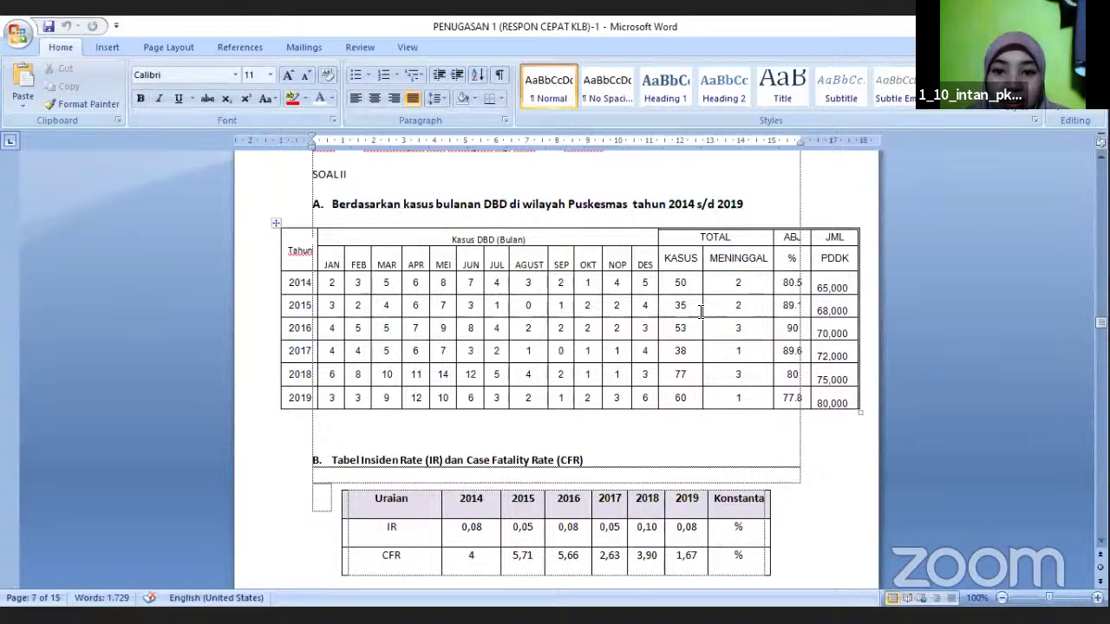
scroll(701, 312, "down", 8)
scroll(701, 302, "down", 8)
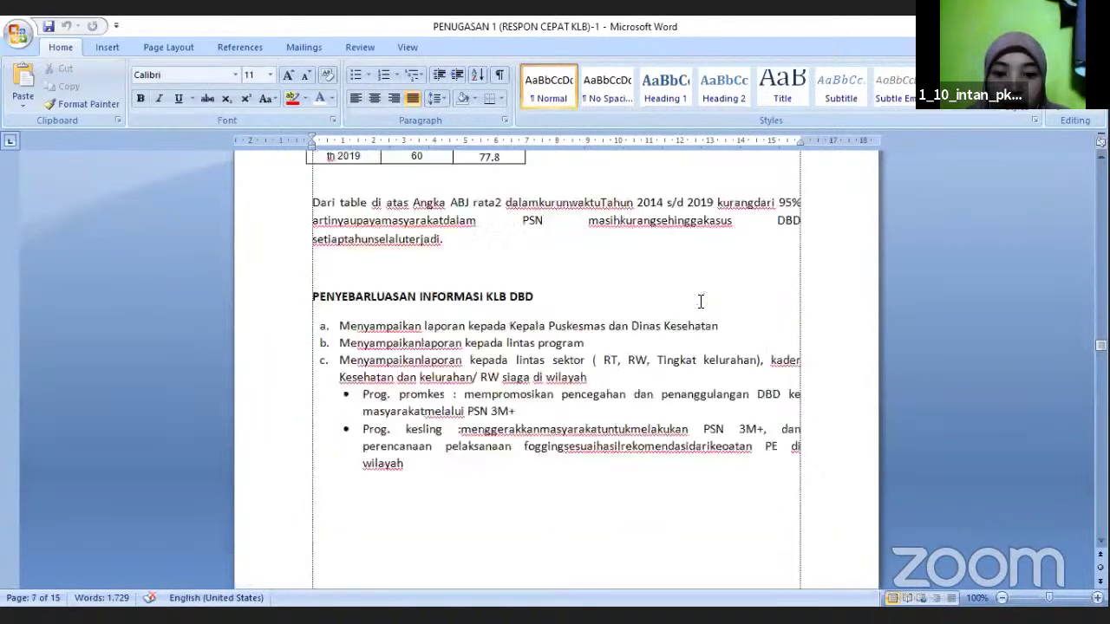
scroll(691, 331, "up", 8)
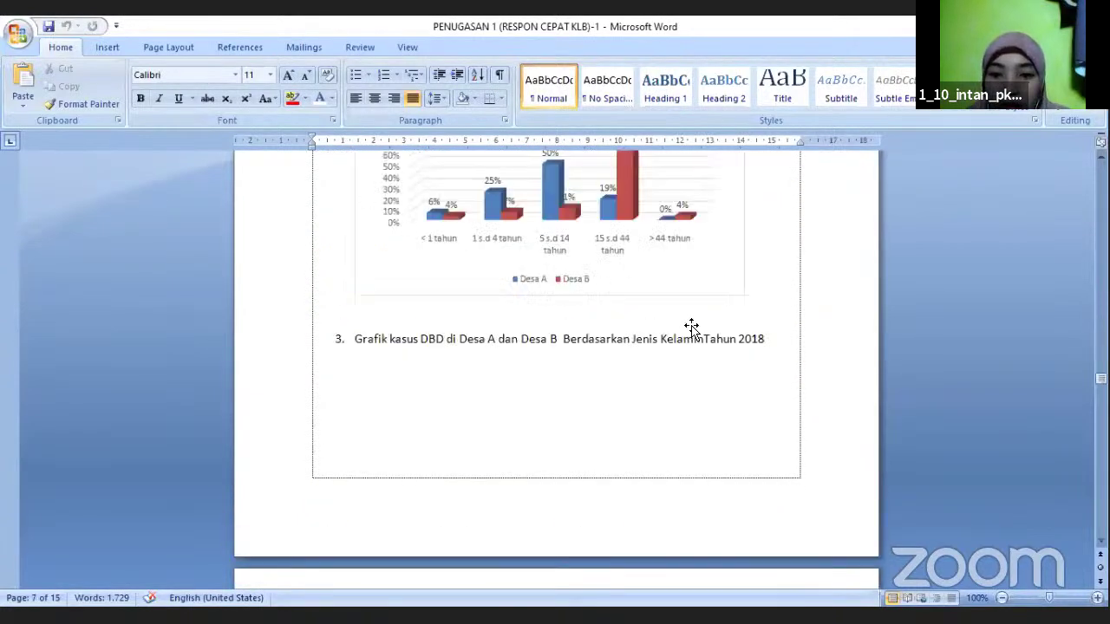
scroll(692, 327, "down", 5)
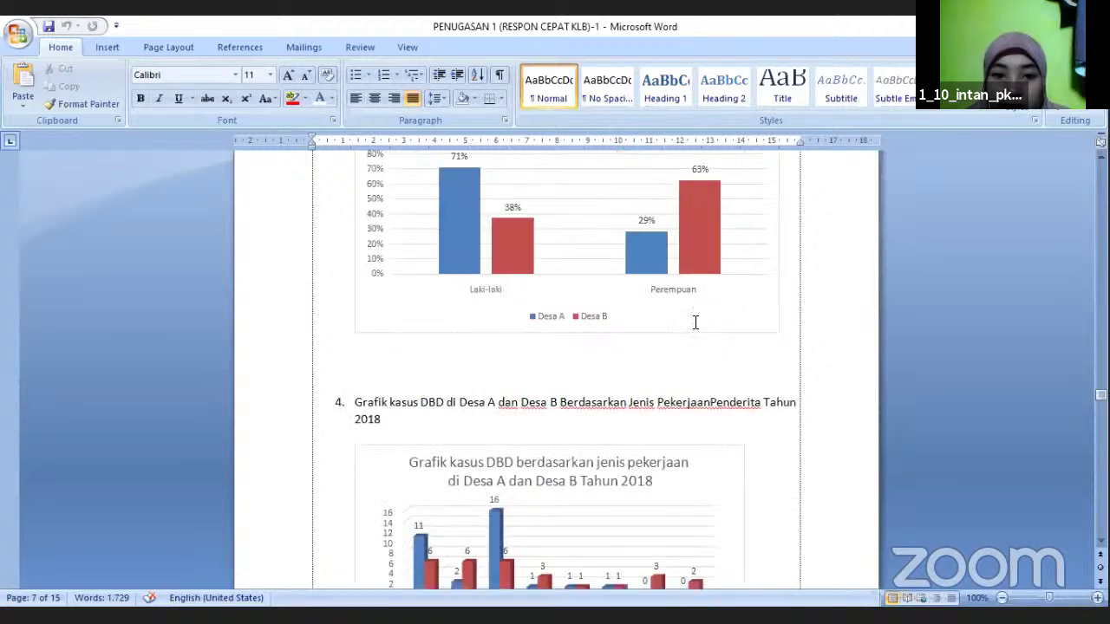
scroll(693, 325, "down", 15)
scroll(695, 325, "down", 10)
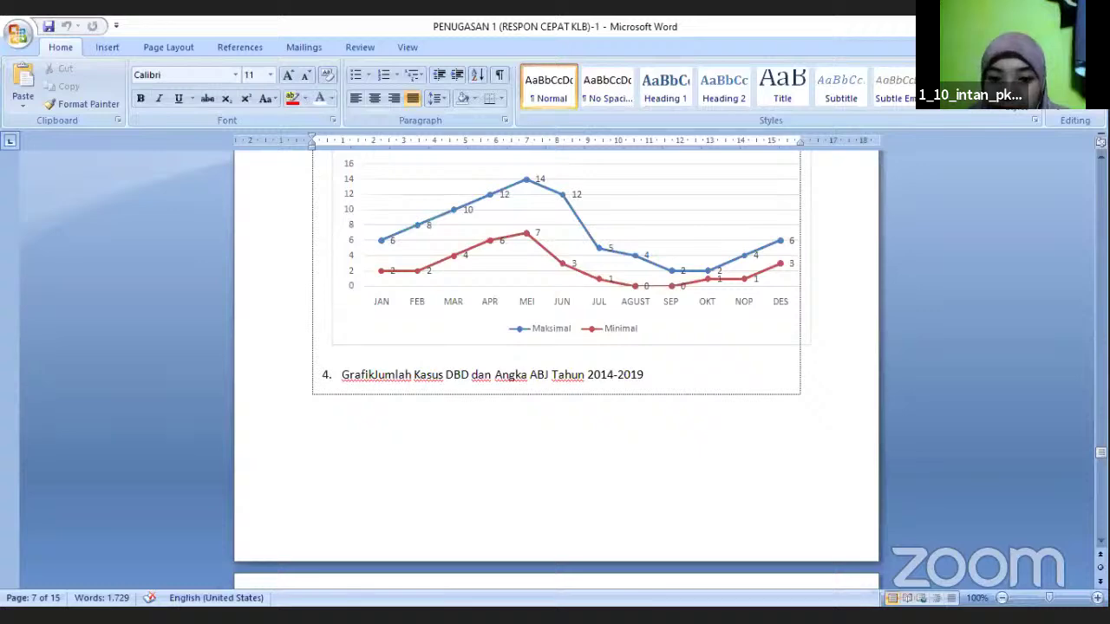
left_click_drag(1100, 451, 1100, 491)
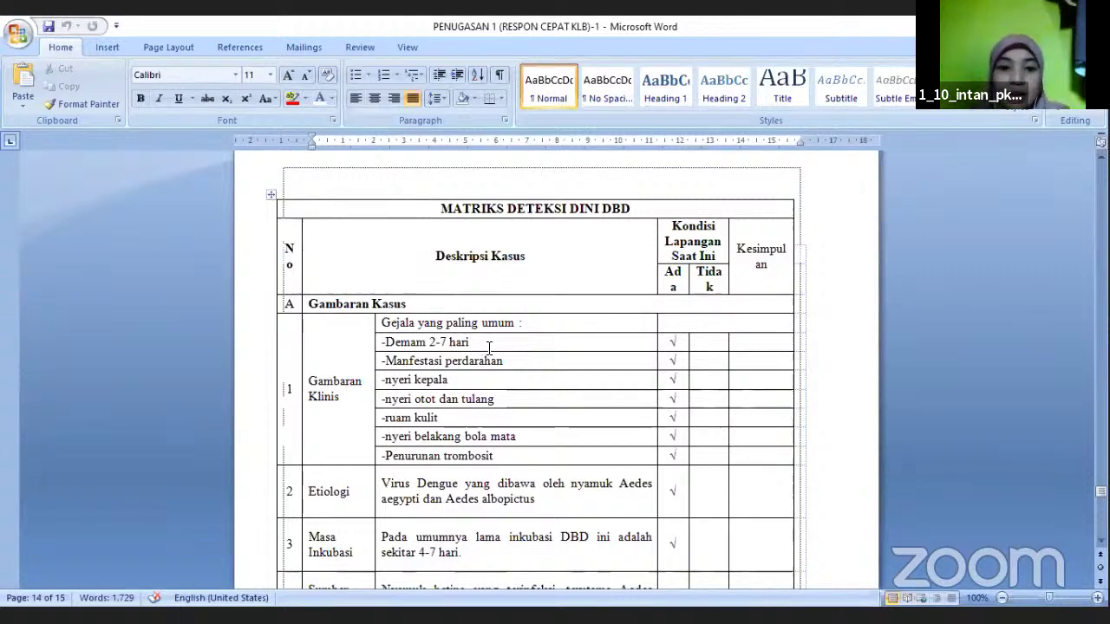
Step: Go through the Gambaran Klinis symptoms of the matrix row by row, from Demam 2-7 hari to Penurunan trombosit
left_click(517, 400)
key("Down")
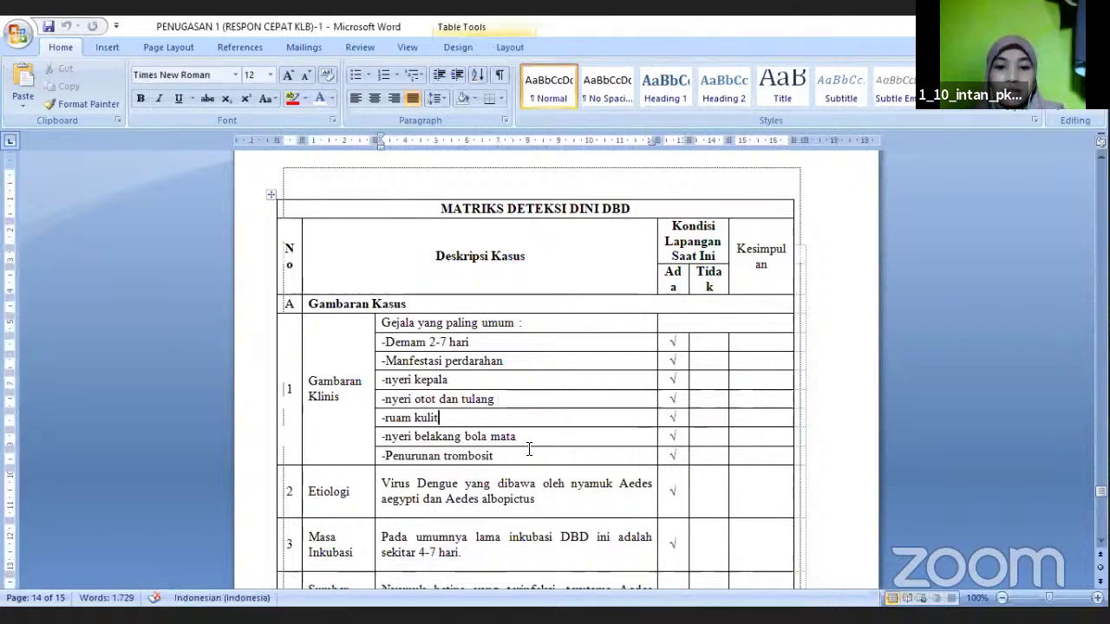
key("Down")
scroll(538, 413, "down", 1)
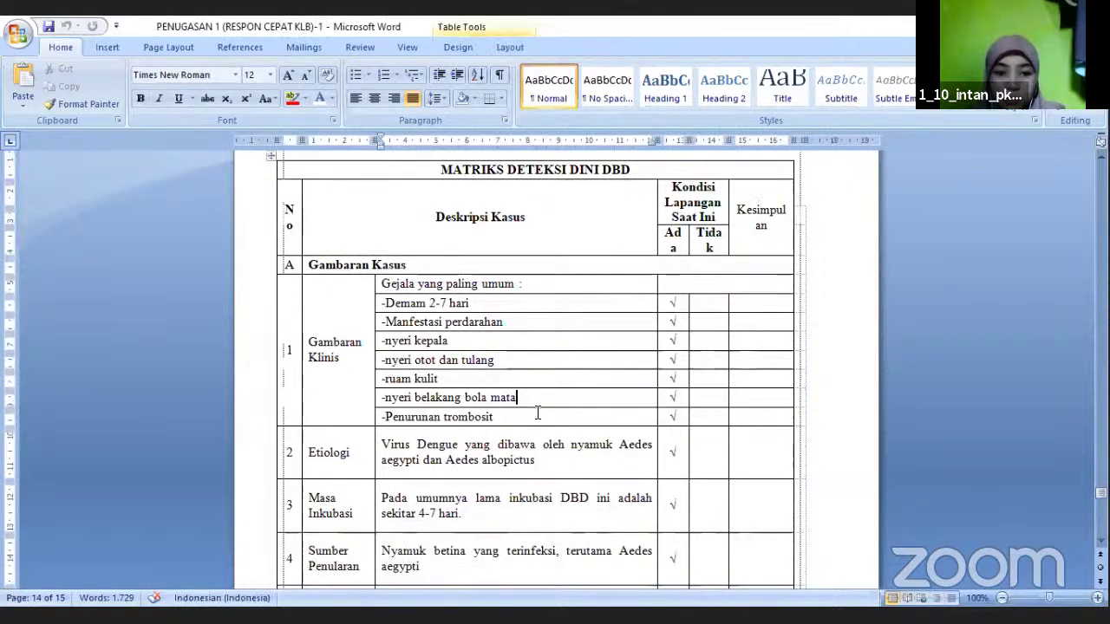
scroll(538, 414, "down", 1)
key("Down")
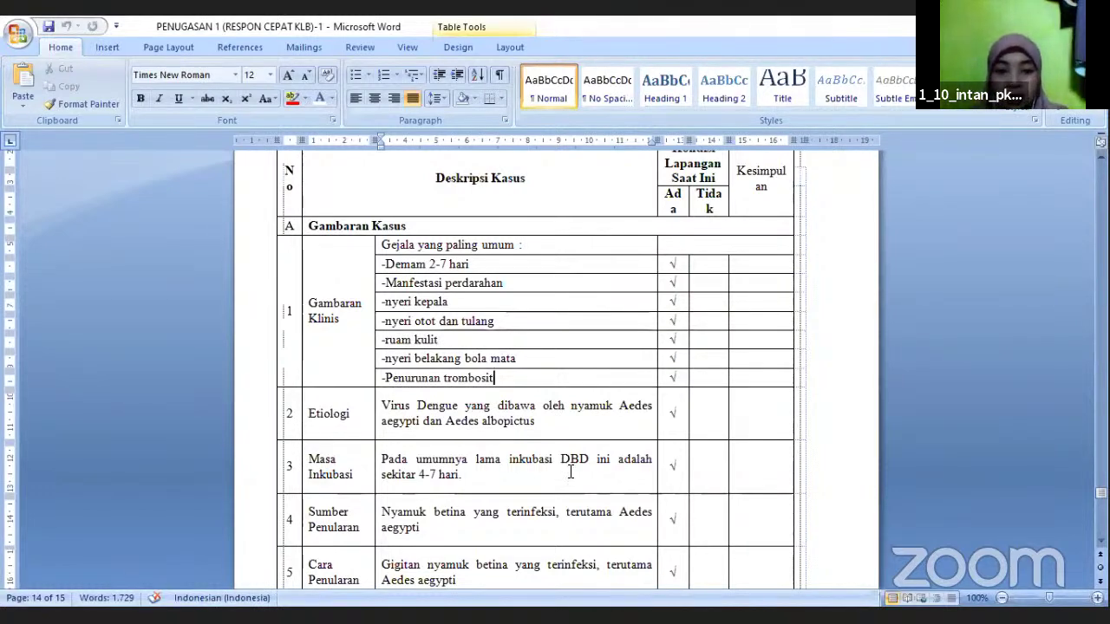
Step: Read matrix rows 2 to 7, from Etiologi and Masa Inkubasi to Epidemiologi and Kewaspadaan Dini
scroll(586, 466, "down", 3)
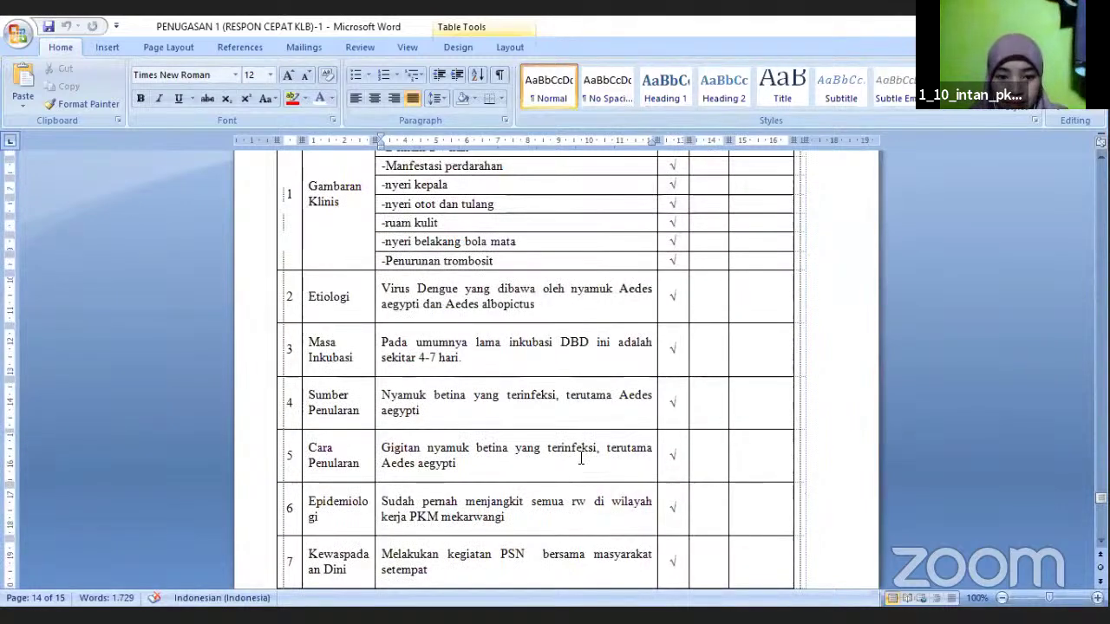
scroll(581, 459, "down", 1)
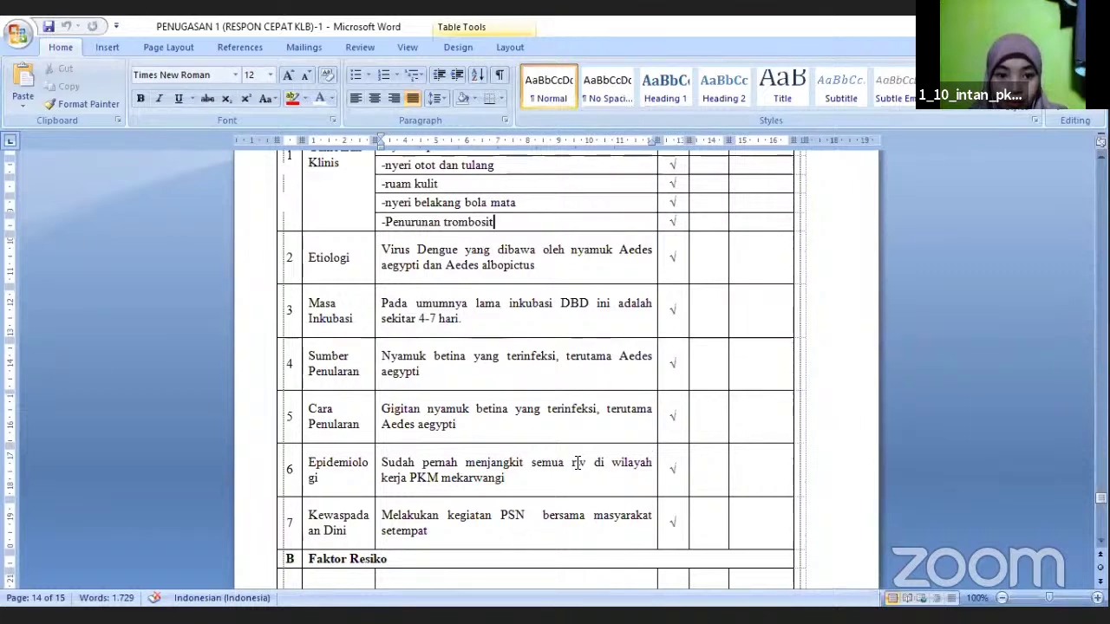
scroll(574, 466, "down", 1)
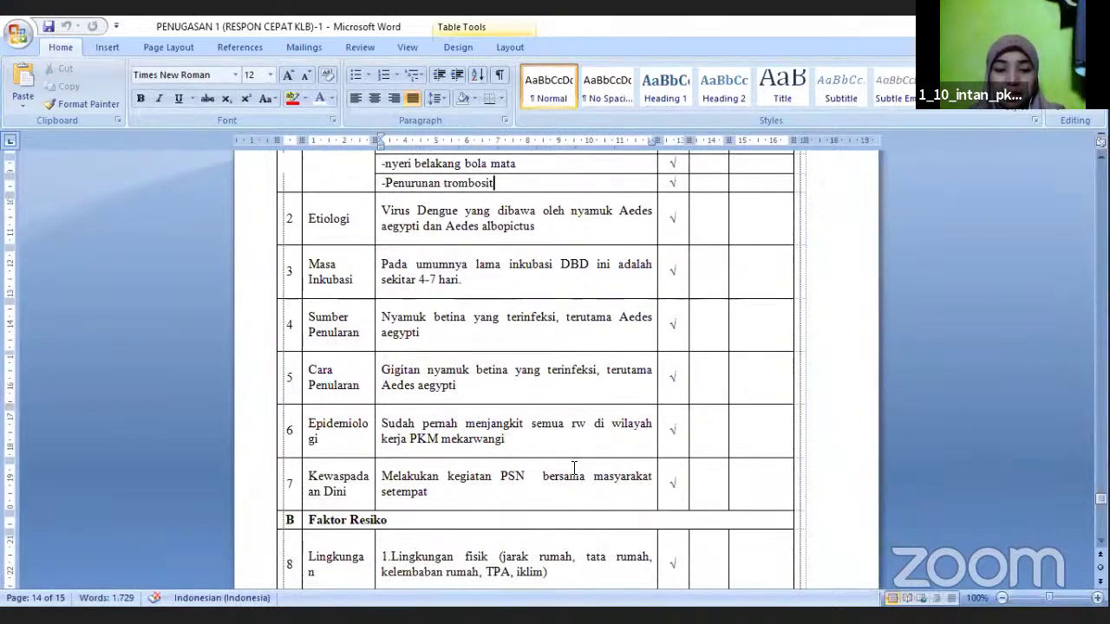
scroll(535, 353, "down", 1)
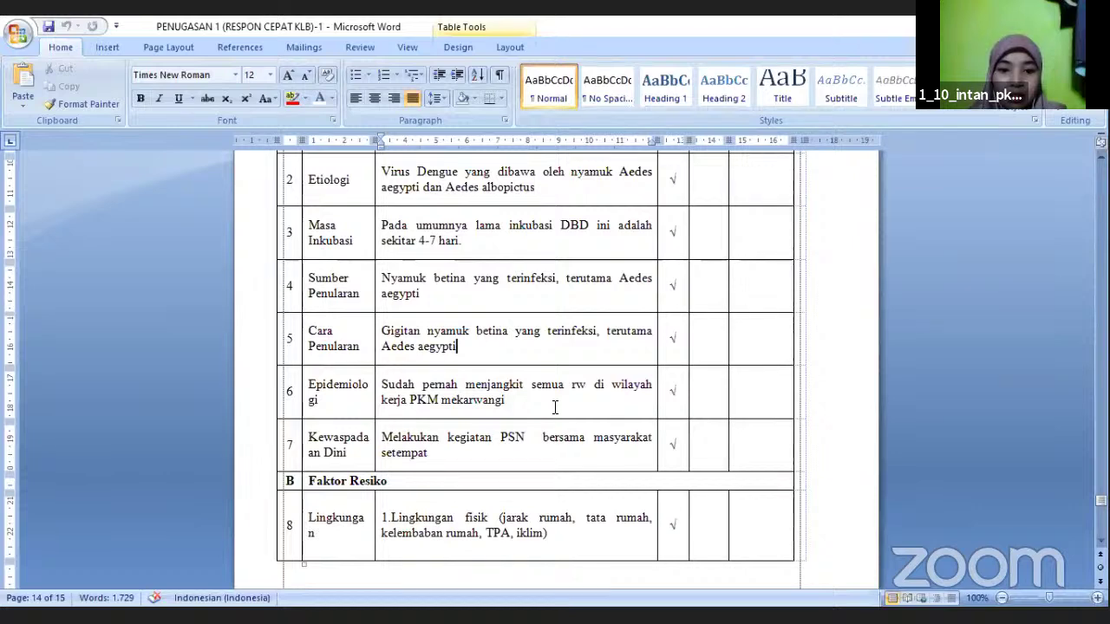
scroll(555, 408, "down", 1)
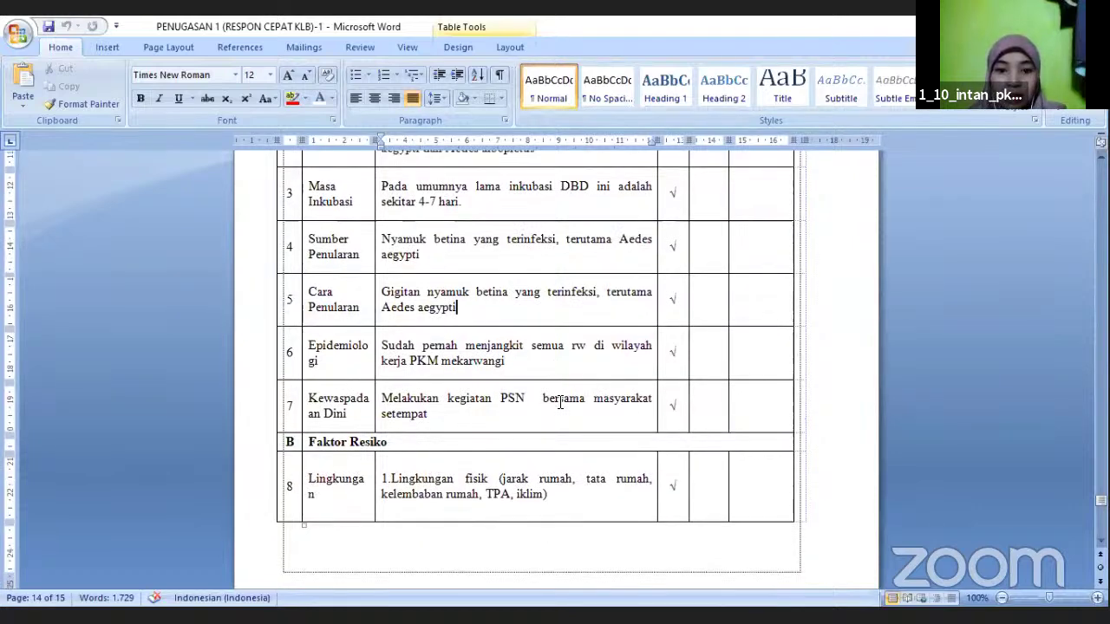
scroll(560, 401, "up", 2)
scroll(529, 400, "down", 1)
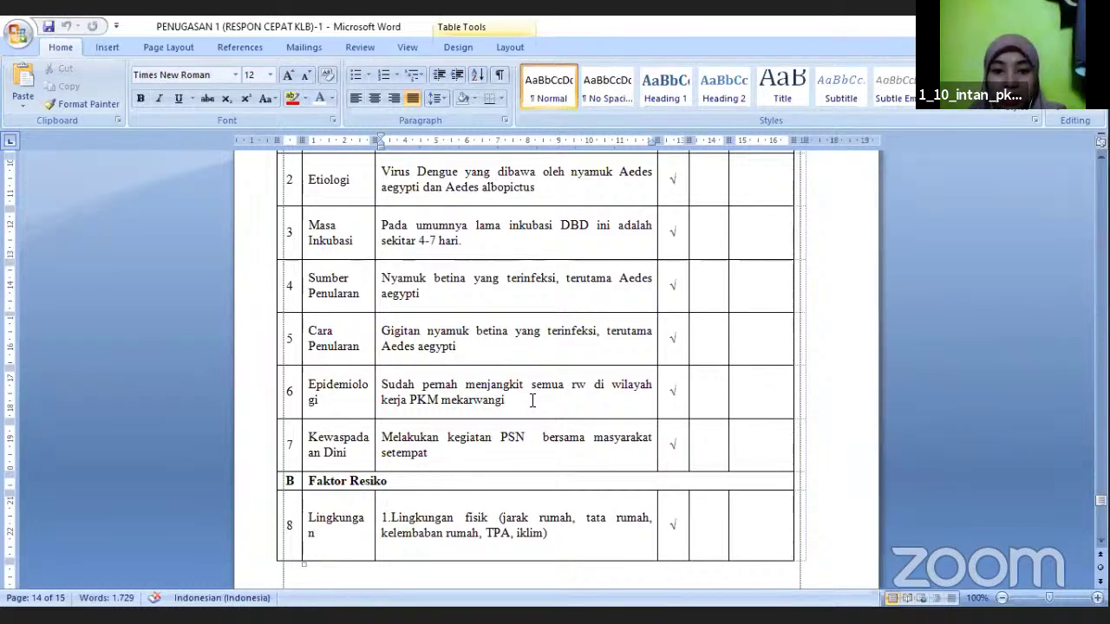
scroll(517, 420, "down", 1)
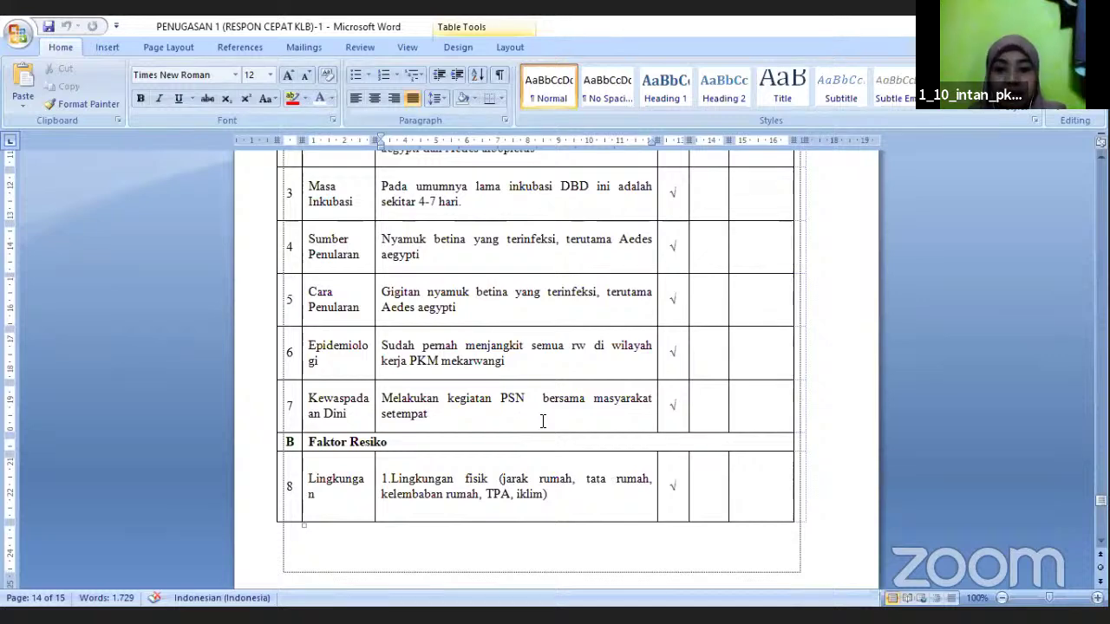
Step: Examine the Faktor Resiko section of the matrix, covering the Lingkungan, Vektor, Sosial and Imunisasi rows
scroll(542, 422, "down", 2)
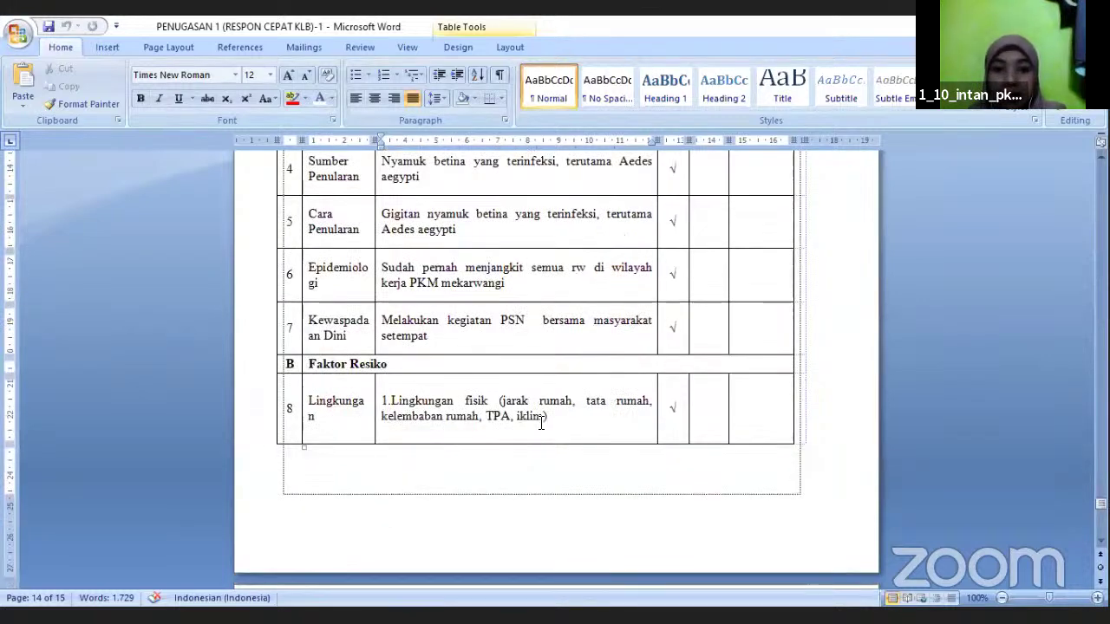
scroll(541, 423, "down", 4)
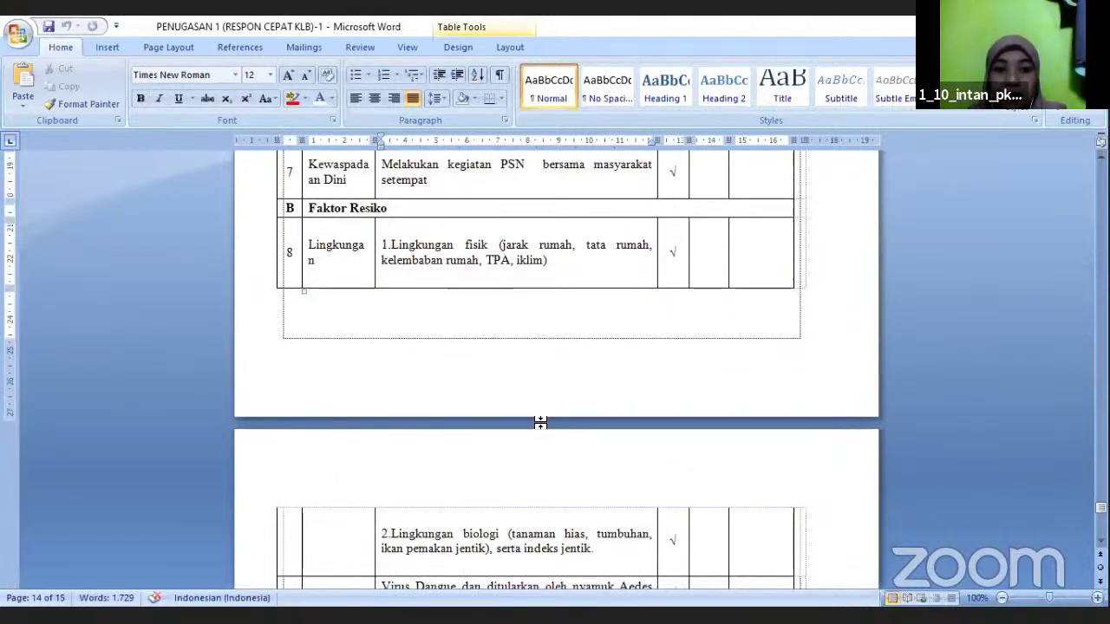
scroll(541, 422, "down", 1)
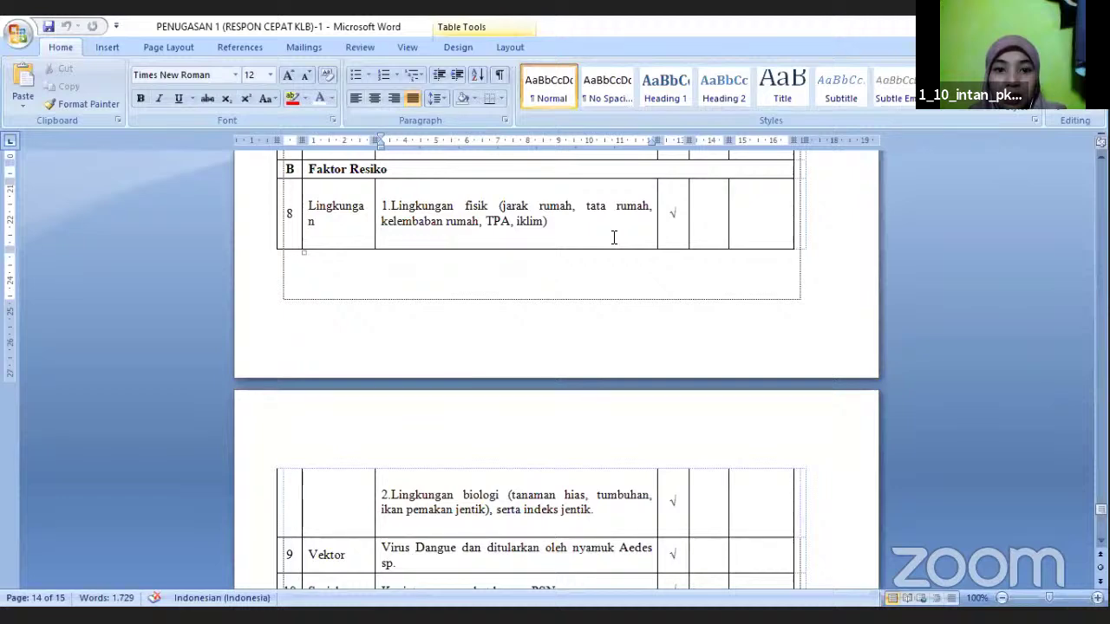
scroll(614, 237, "down", 1)
scroll(604, 243, "up", 1)
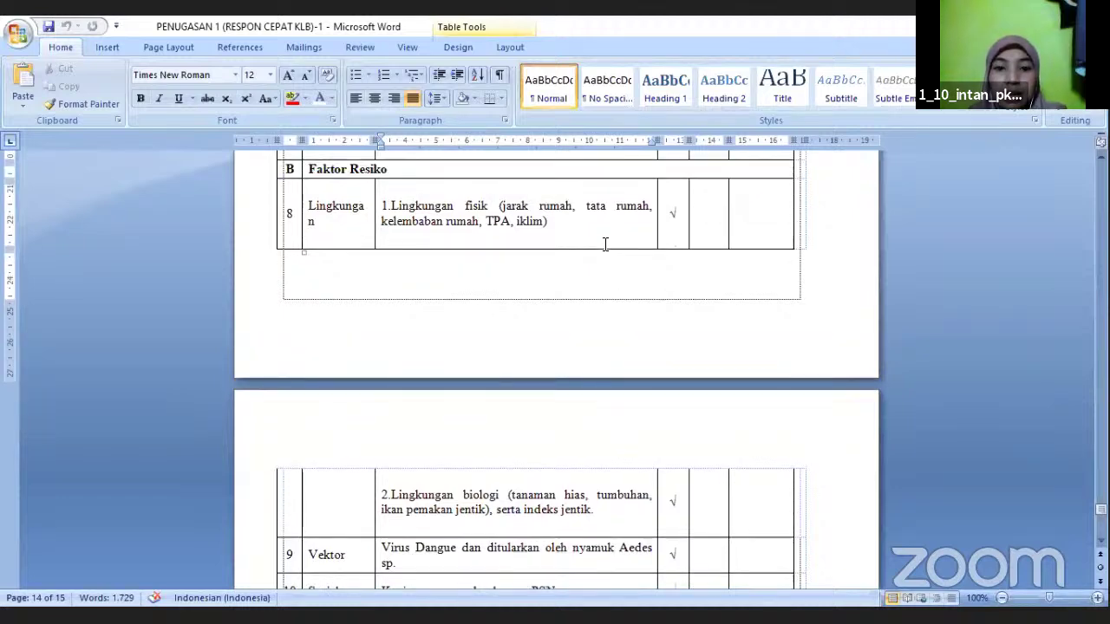
scroll(560, 324, "down", 2)
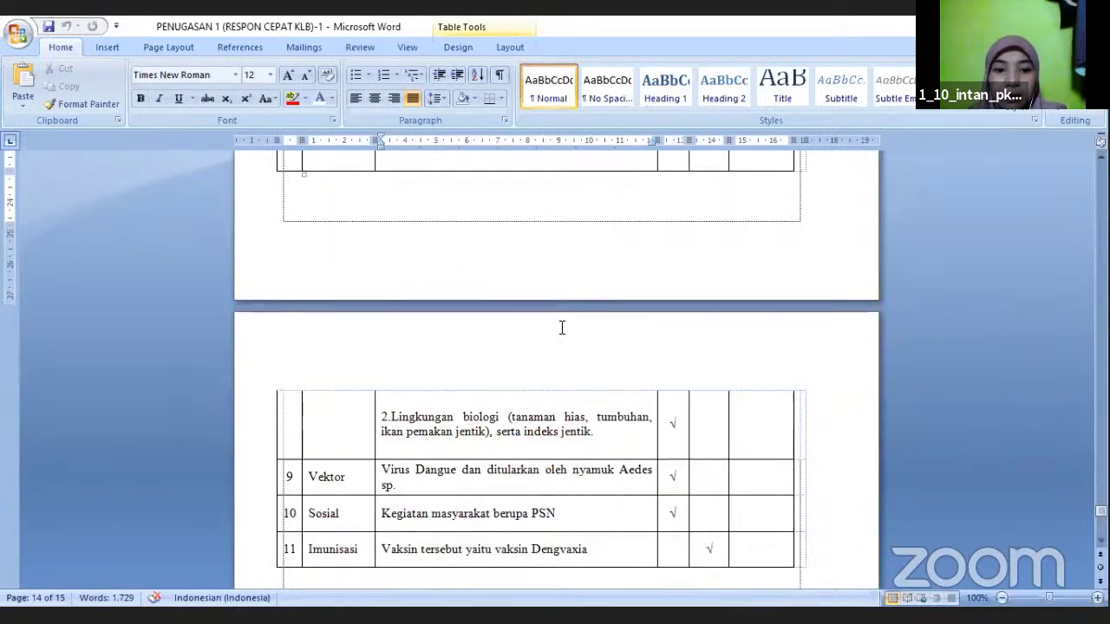
scroll(558, 344, "down", 4)
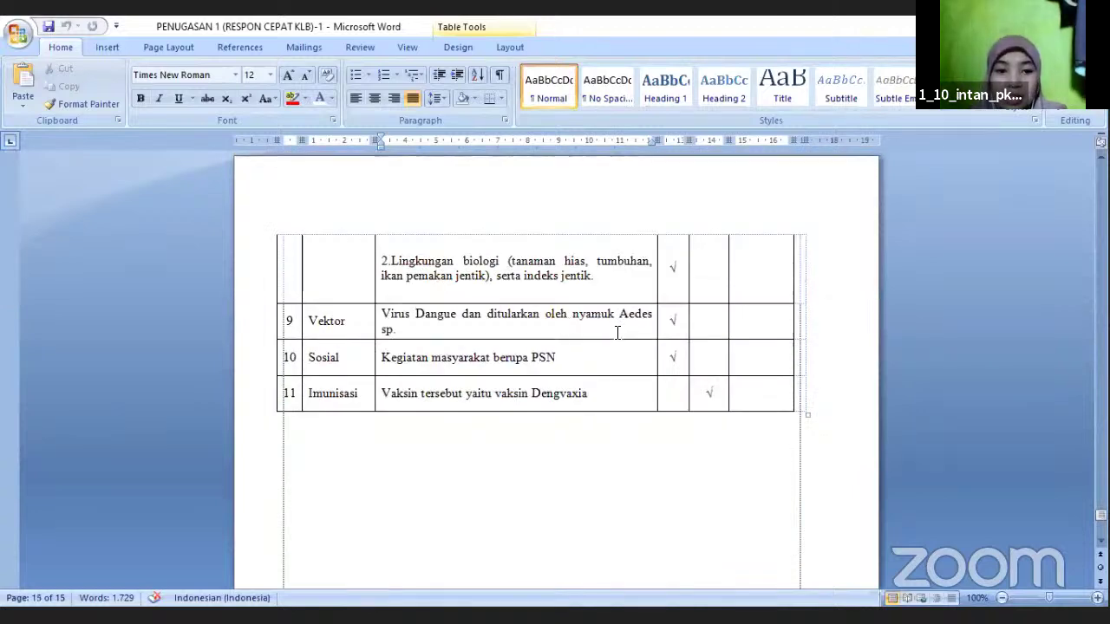
scroll(616, 333, "down", 1)
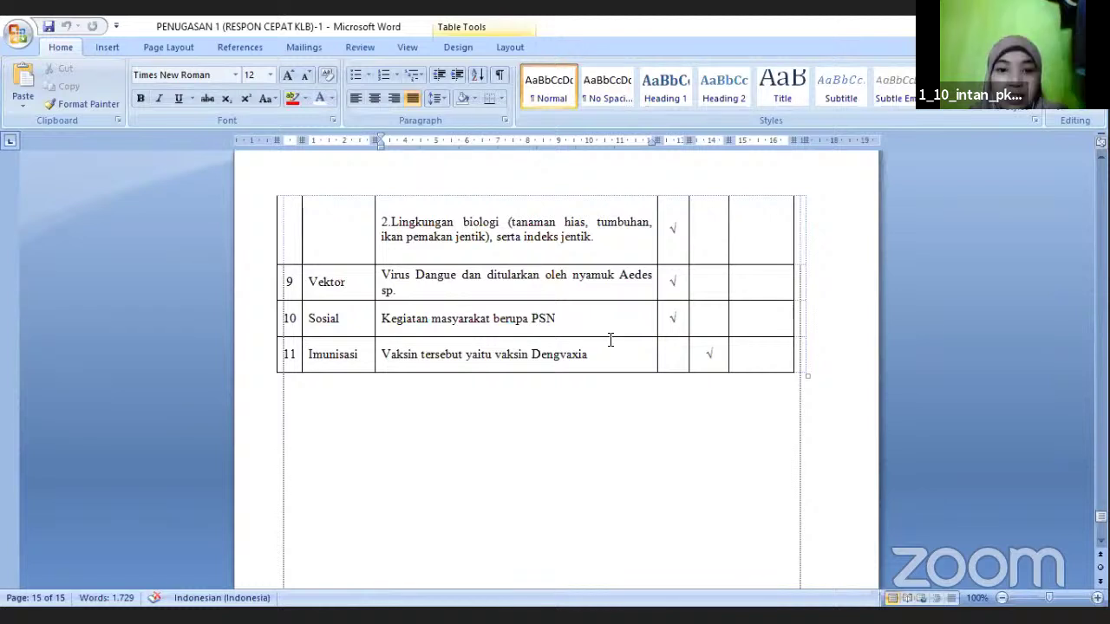
scroll(617, 333, "up", 1)
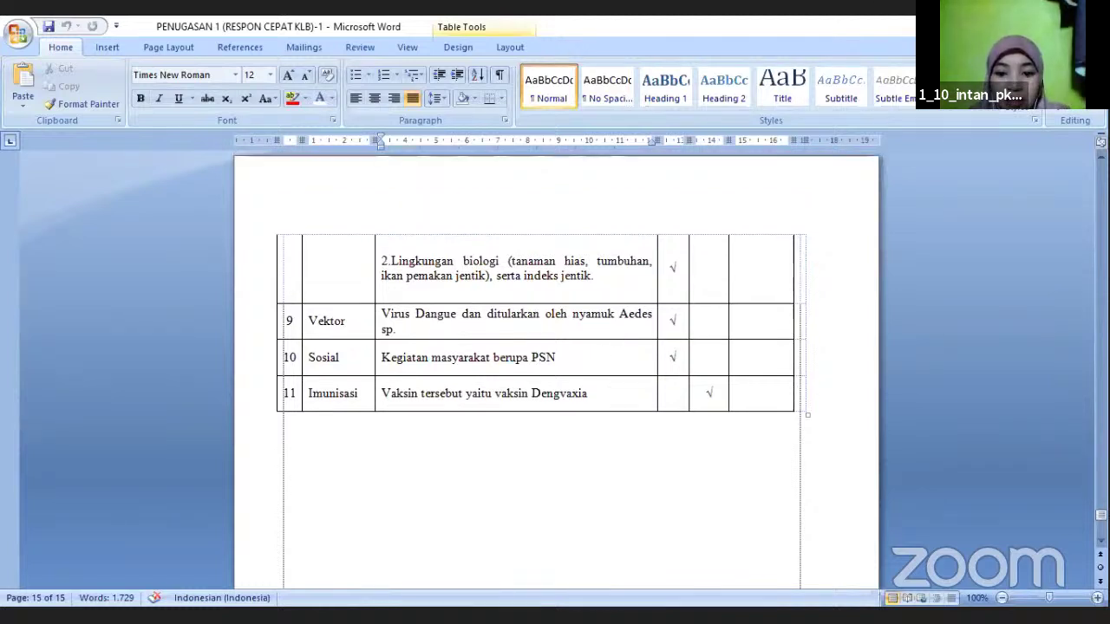
scroll(624, 552, "up", 5)
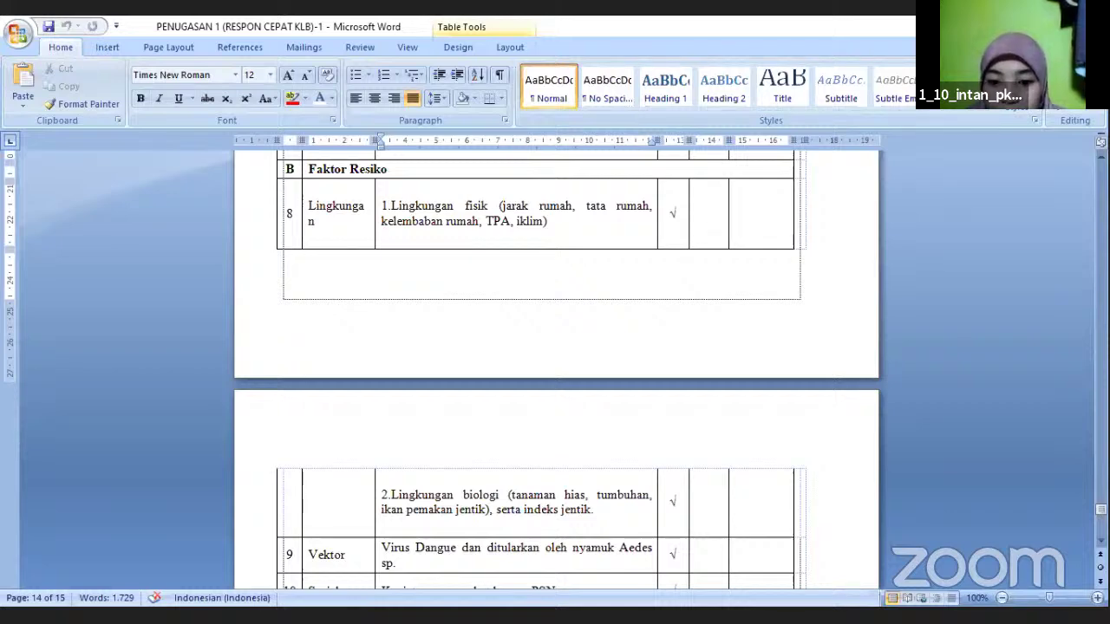
scroll(650, 481, "down", 3)
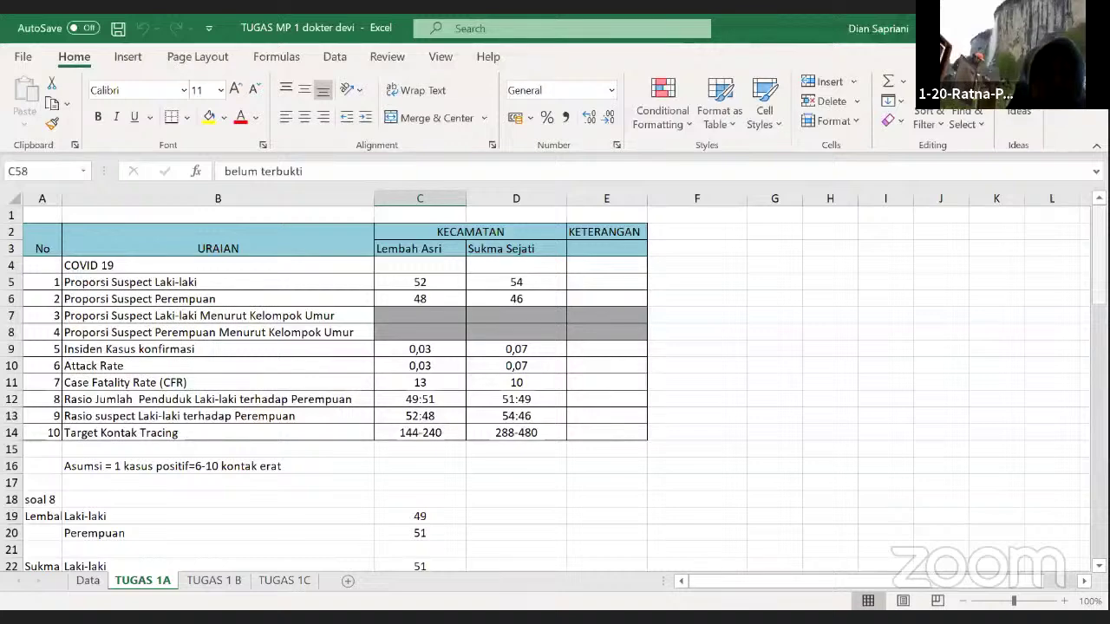
Step: In the Excel workbook TUGAS MP 1, review the TUGAS 1A COVID-19 indicators and the supporting calculations for soal 8 to 10
mouse_move(1098, 252)
left_mouse_down()
mouse_move(1097, 262)
mouse_move(1098, 251)
left_mouse_up()
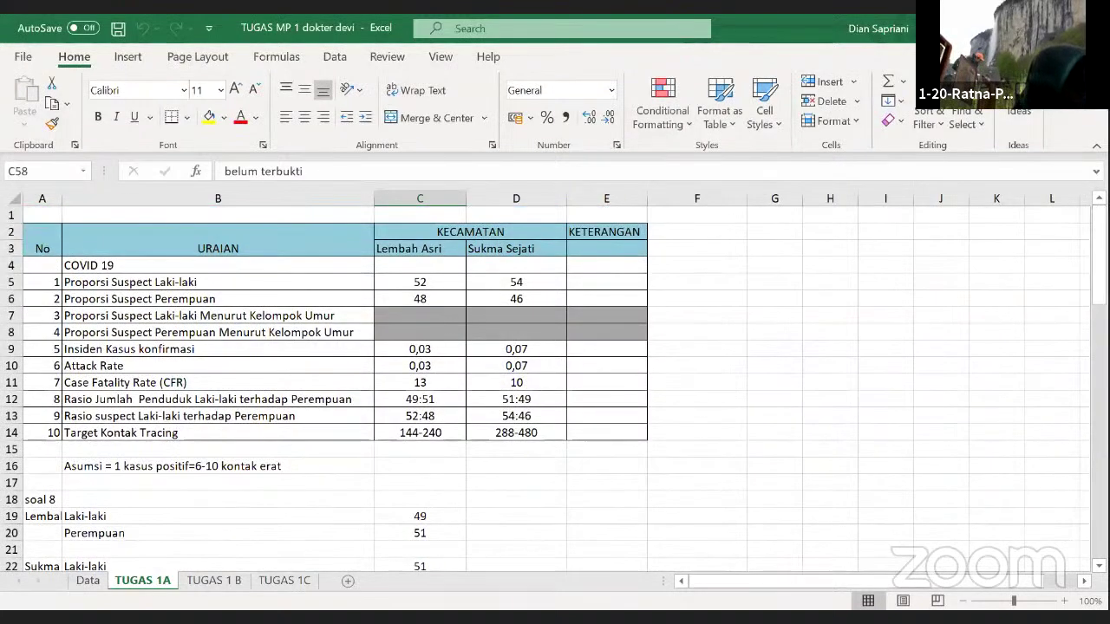
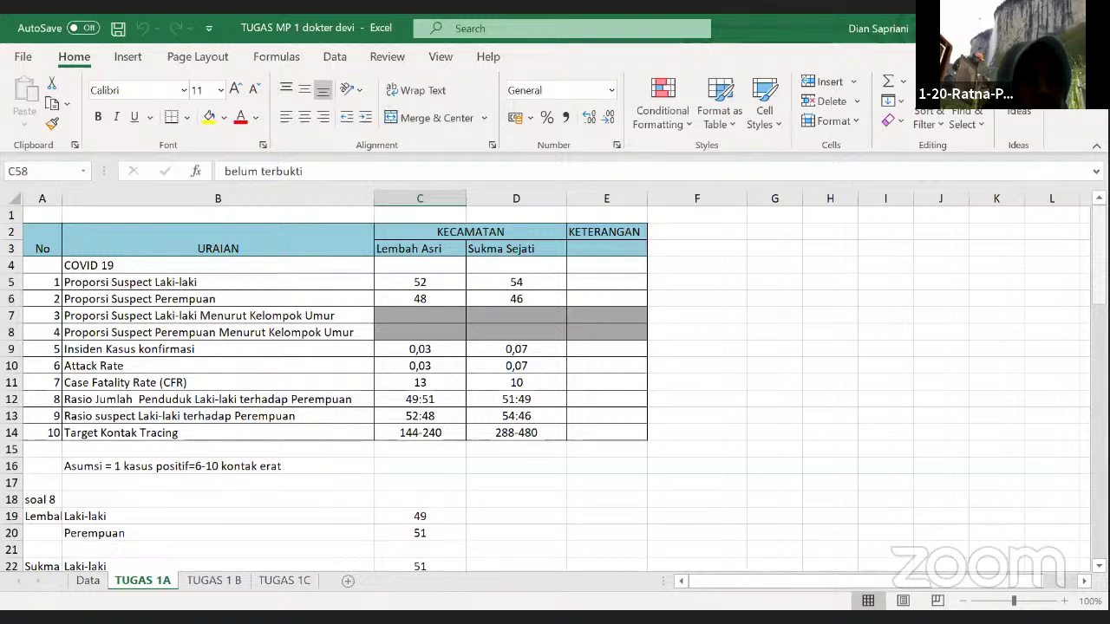
left_click_drag(1097, 277, 1097, 306)
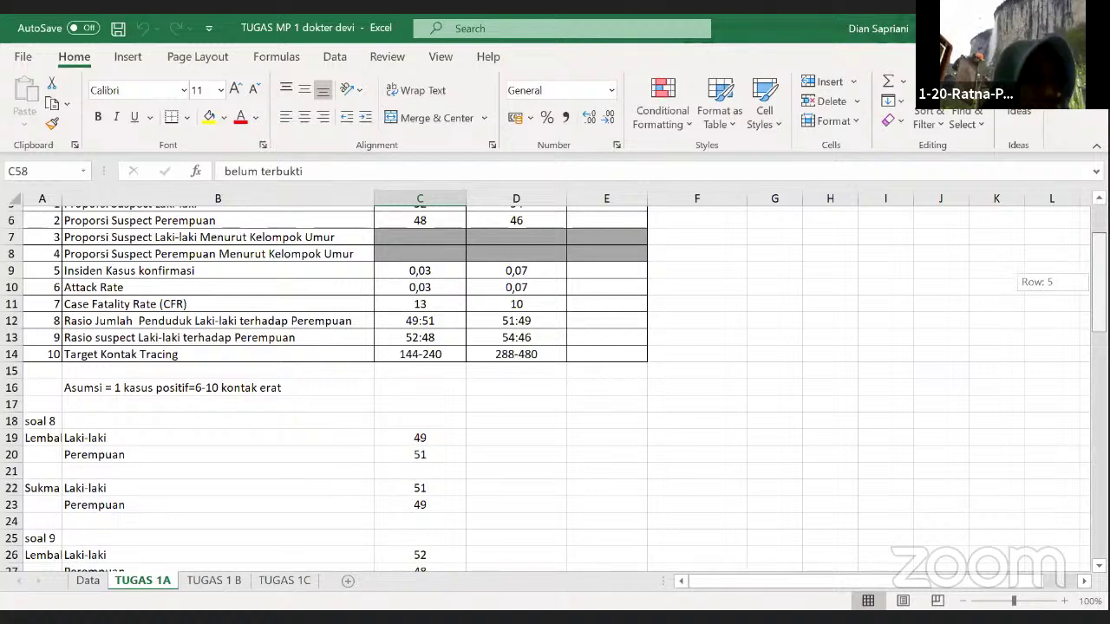
left_click_drag(1097, 282, 1098, 282)
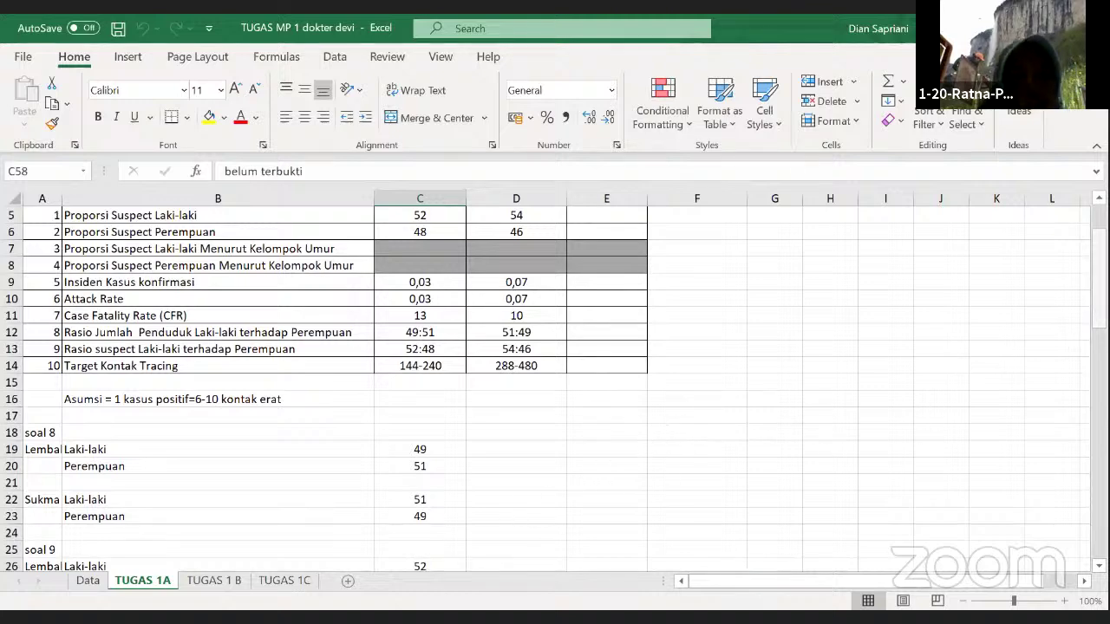
left_click_drag(1098, 282, 1098, 321)
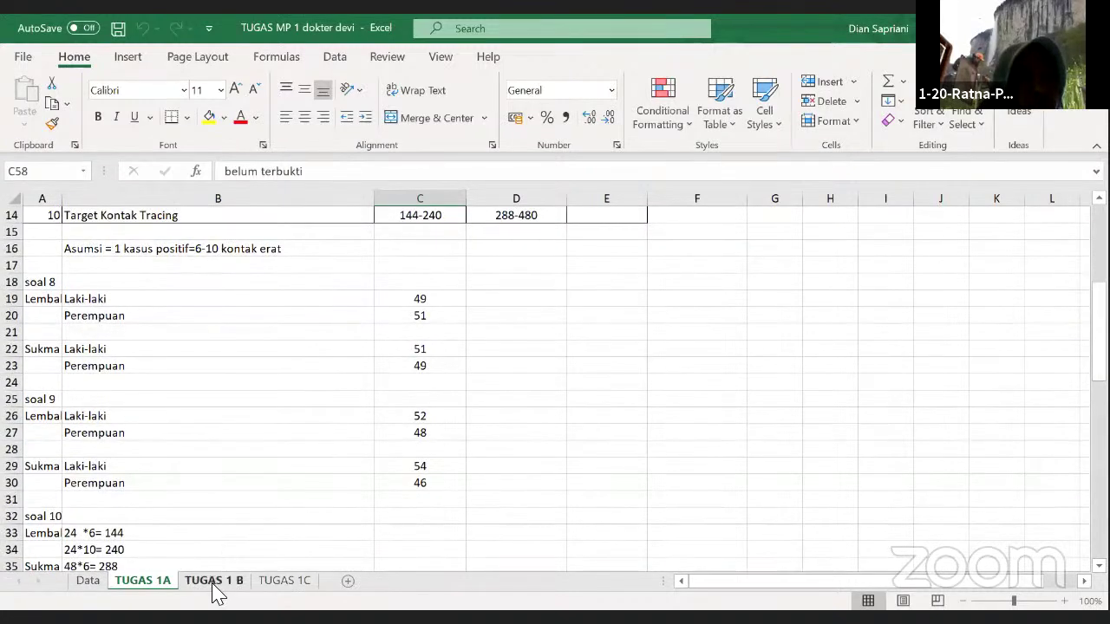
Step: On sheet TUGAS 1 B, review the Kecamatan Lembah Asri COVID-19 case lists, broken down by sex and age group
left_click(215, 581)
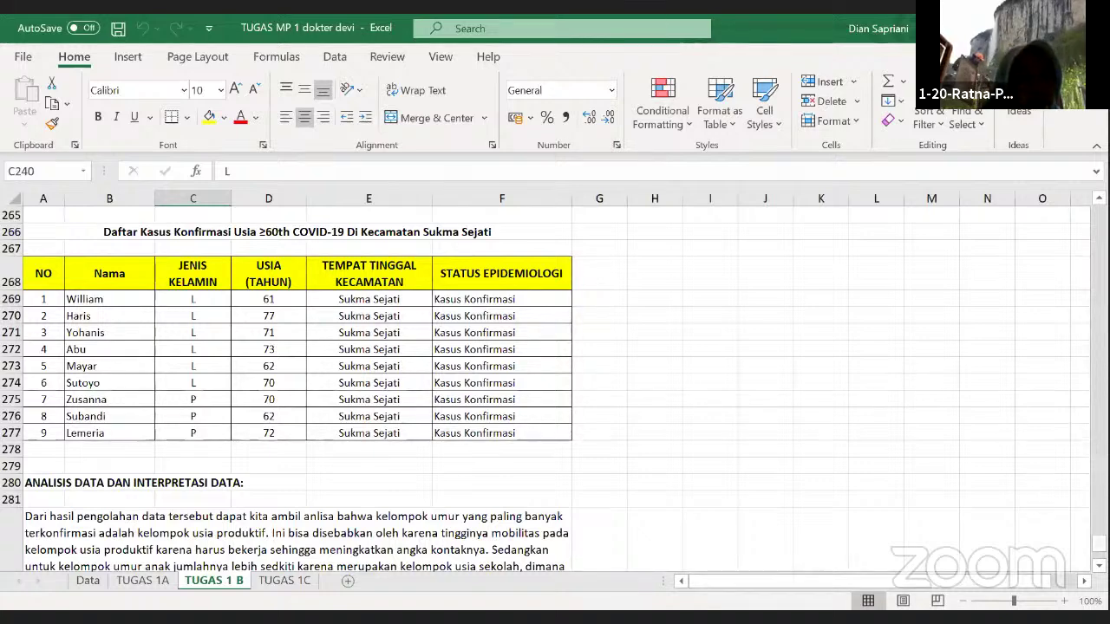
left_click_drag(1098, 544, 1098, 338)
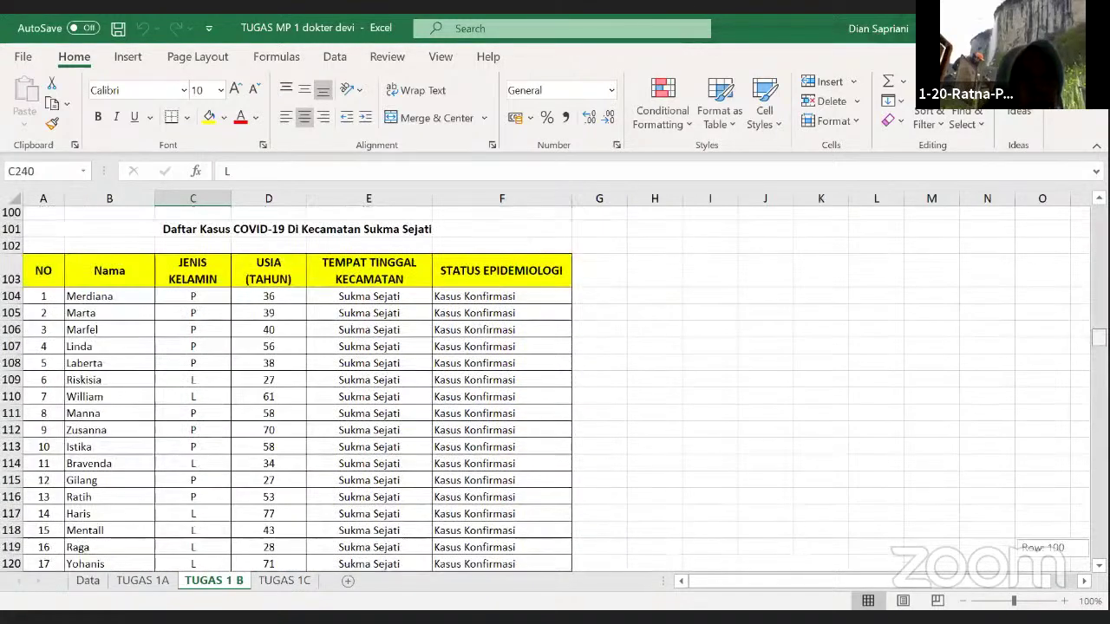
scroll(628, 442, "up", 20)
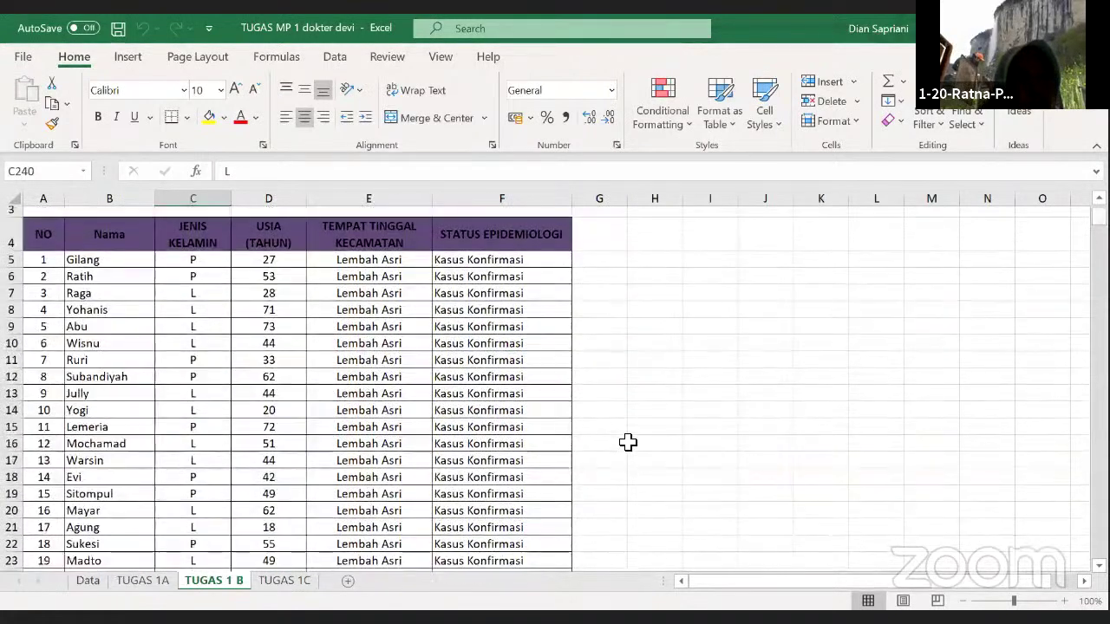
scroll(627, 442, "down", 3)
scroll(628, 442, "down", 4)
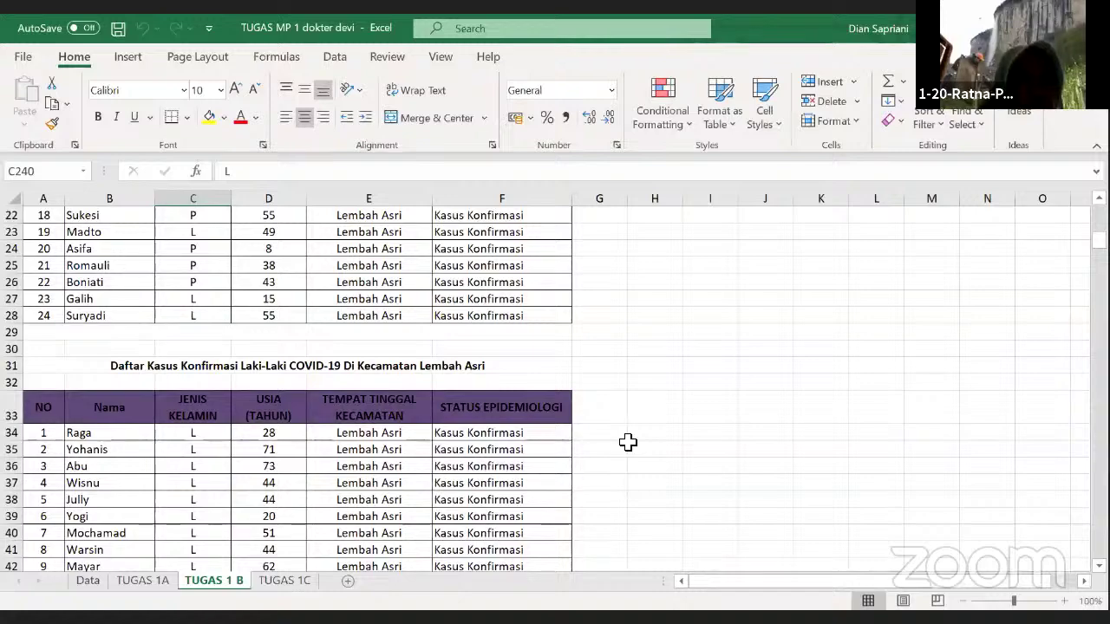
scroll(627, 442, "down", 10)
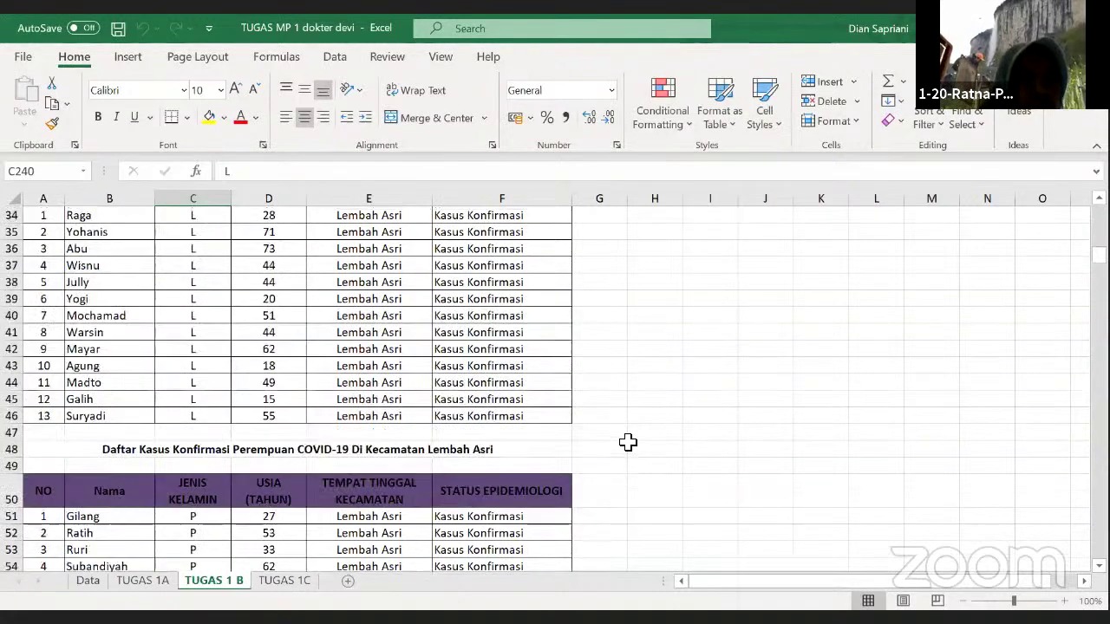
scroll(628, 443, "down", 3)
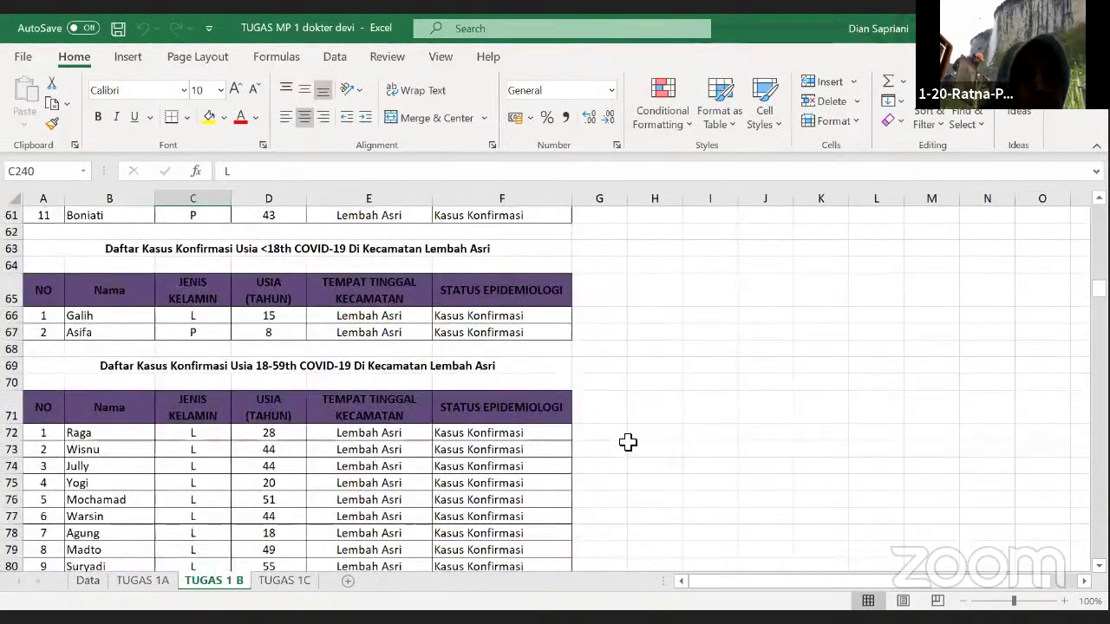
scroll(628, 442, "down", 4)
scroll(628, 440, "down", 4)
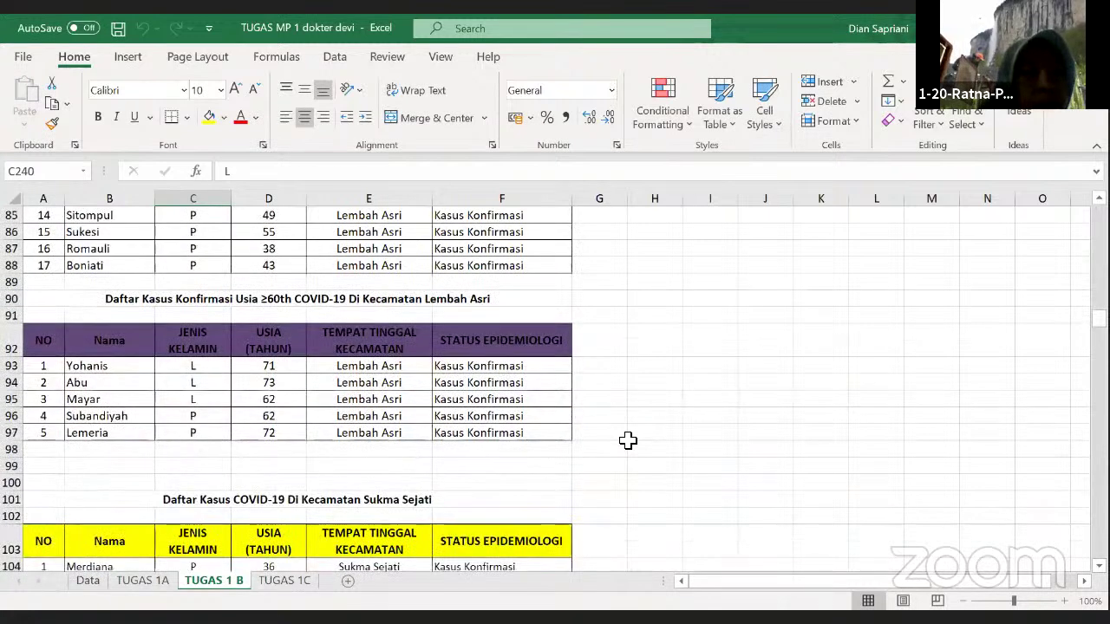
Step: Look through the Kecamatan Sukma Sejati COVID-19 case lists down to the confirmed cases aged ≥60th
scroll(628, 440, "down", 3)
scroll(627, 440, "down", 8)
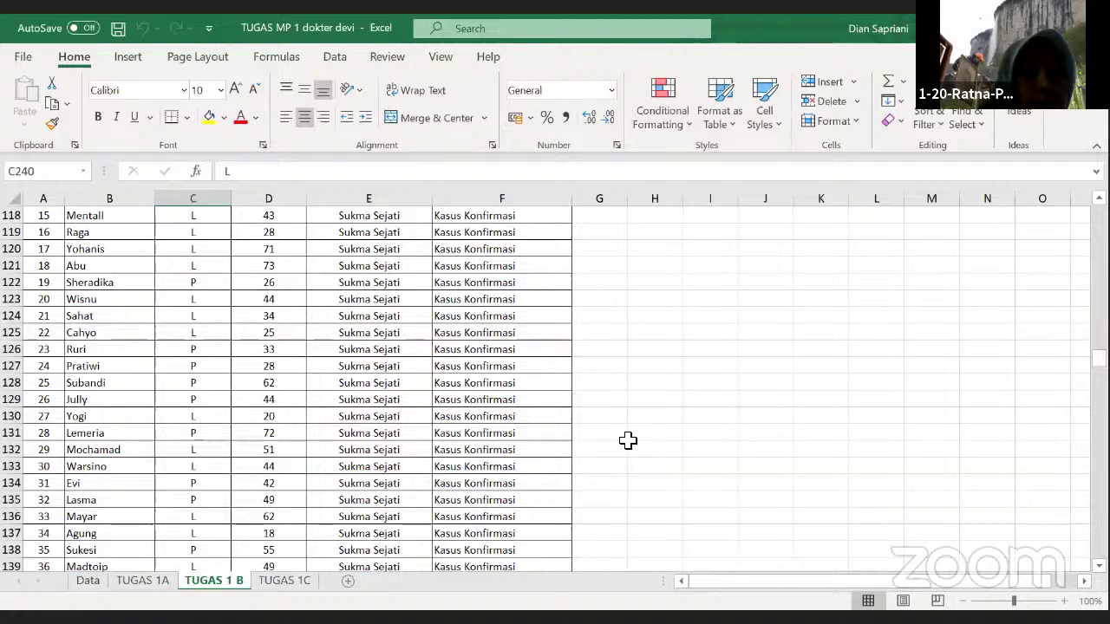
scroll(627, 440, "down", 8)
scroll(627, 440, "down", 20)
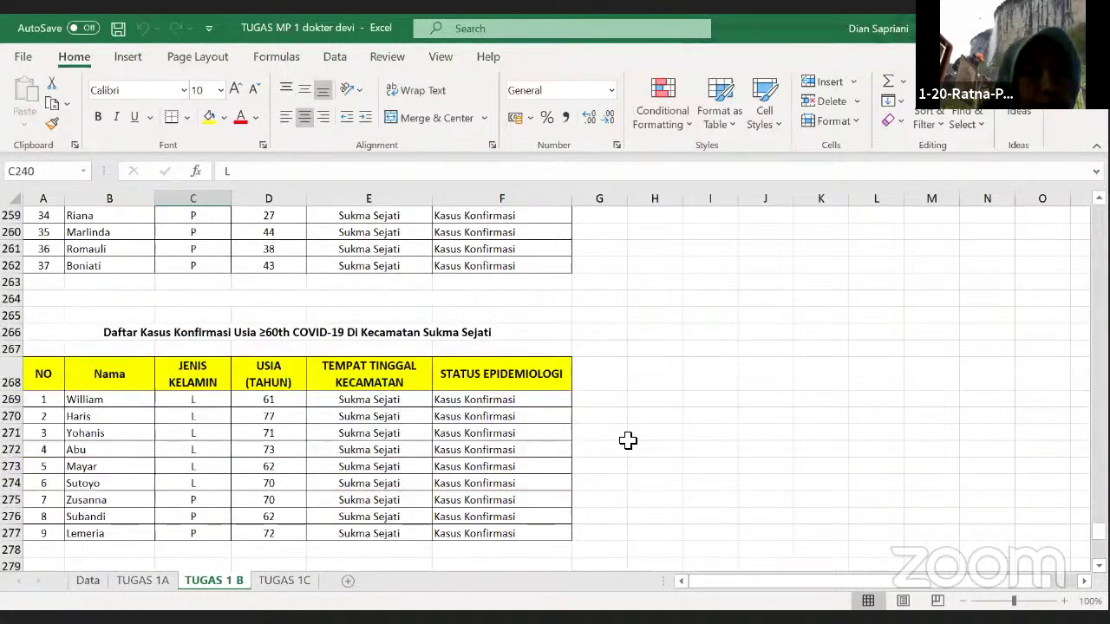
Step: Read the ANALISIS DATA DAN INTERPRETASI DATA text below the Sukma Sejati case lists
scroll(628, 441, "down", 15)
scroll(628, 441, "down", 13)
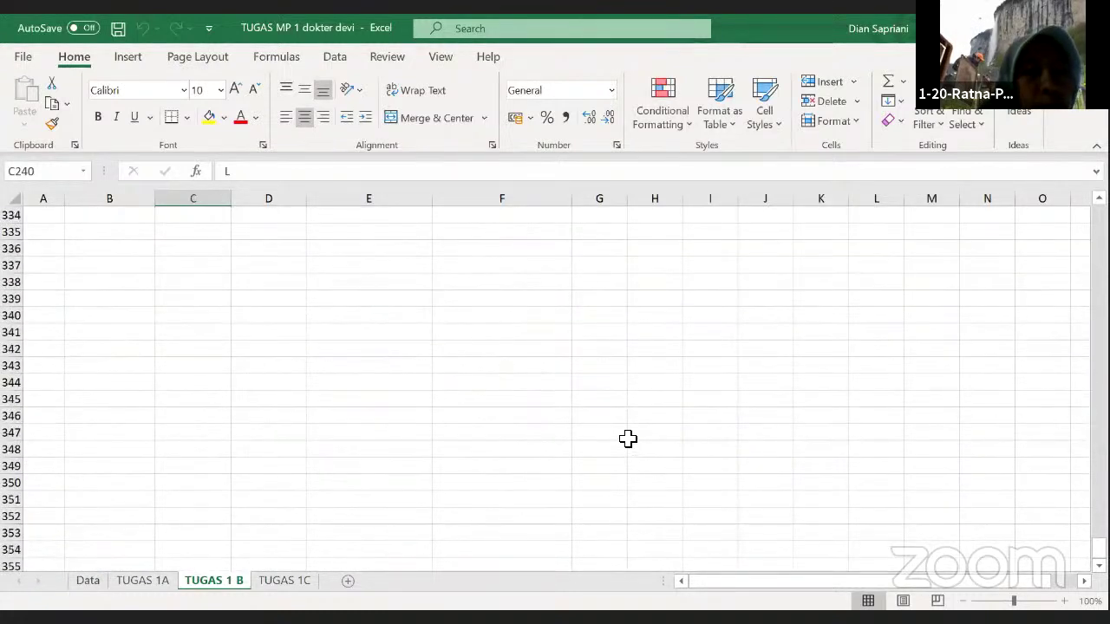
scroll(628, 439, "down", 5)
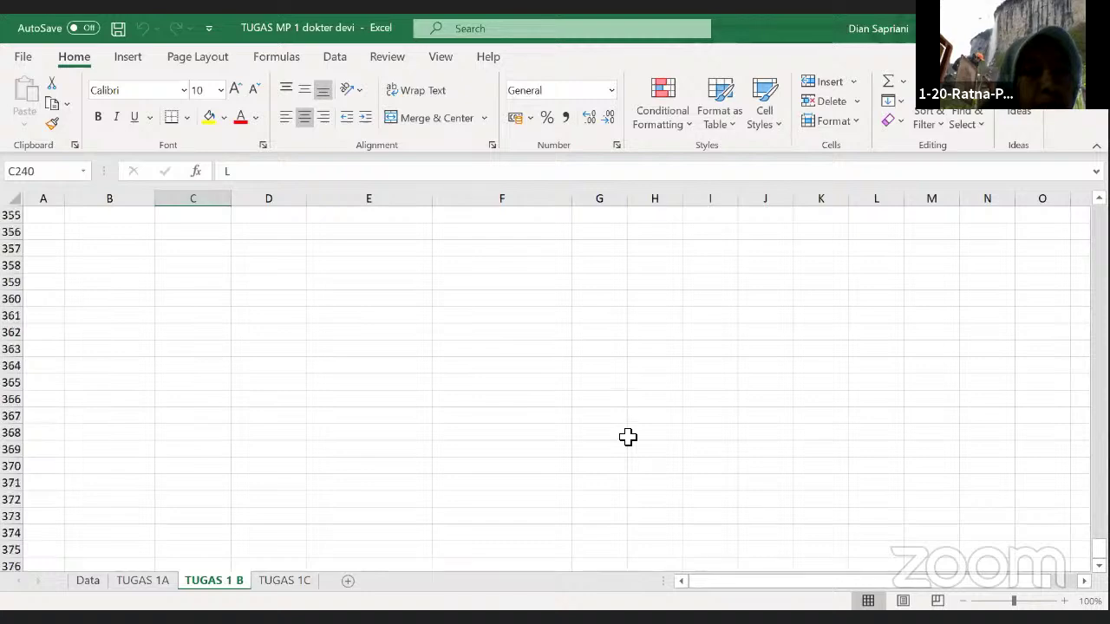
scroll(628, 437, "up", 20)
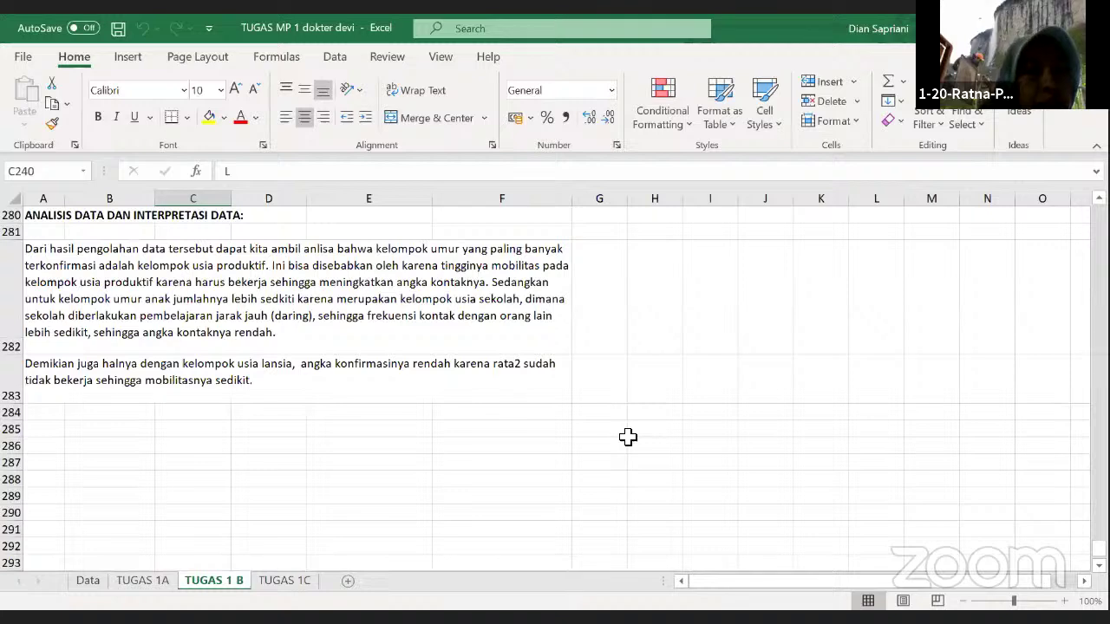
scroll(429, 316, "up", 4)
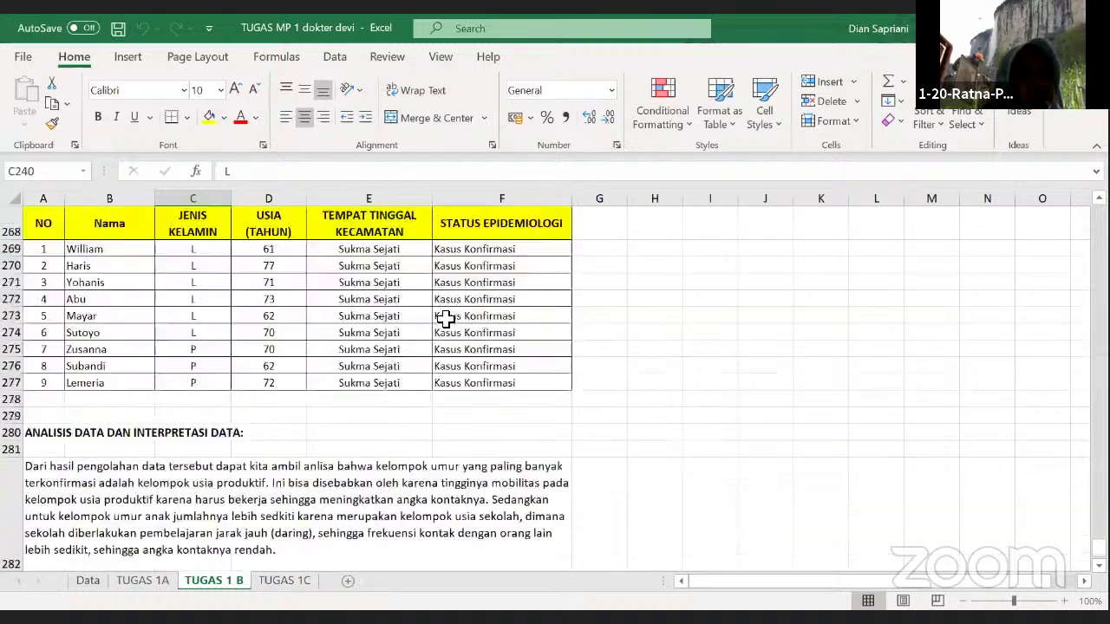
scroll(465, 332, "down", 1)
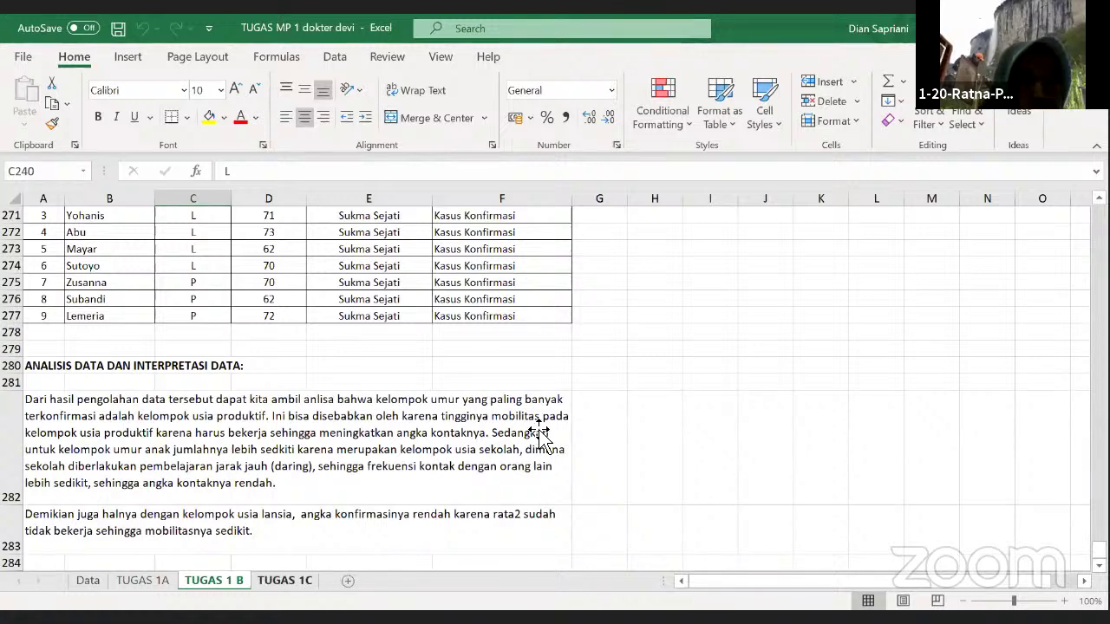
Step: On sheet TUGAS 1C, review the COVID-19 tables and charts for Kecamatan Lembah Asri and Sukma Sejati
key("ctrl+Page_Down")
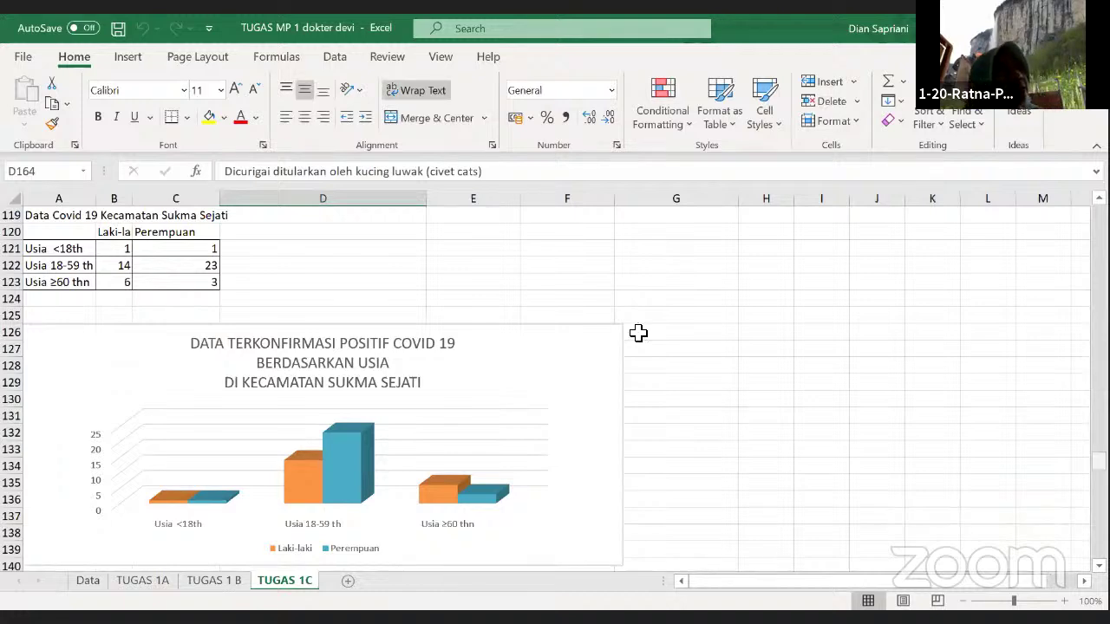
scroll(639, 333, "up", 20)
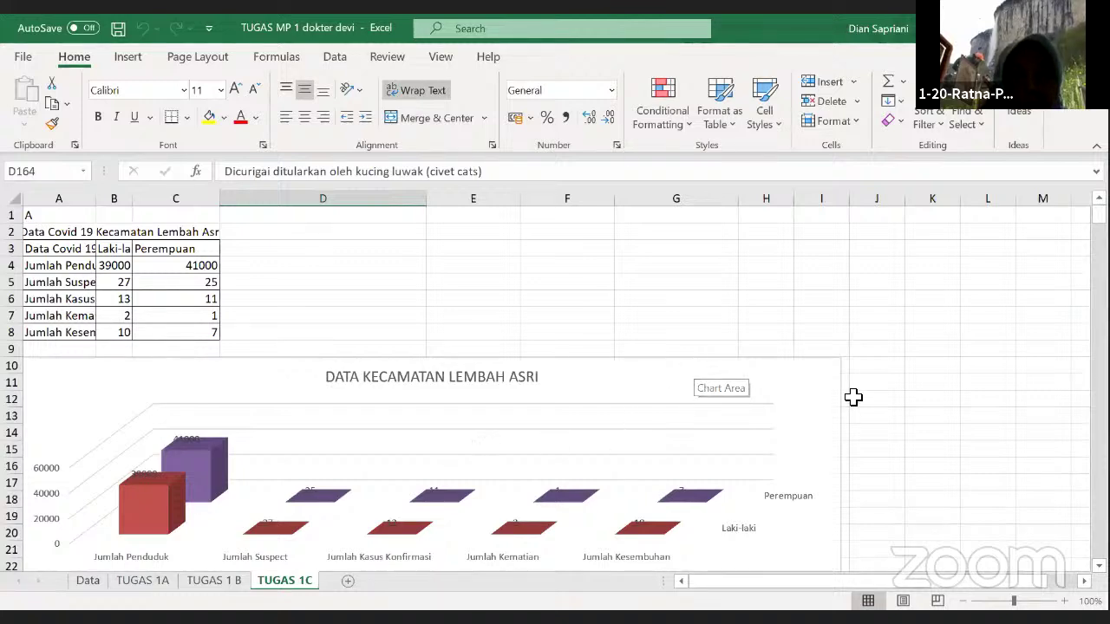
scroll(853, 396, "down", 6)
scroll(853, 395, "down", 3)
scroll(853, 395, "down", 10)
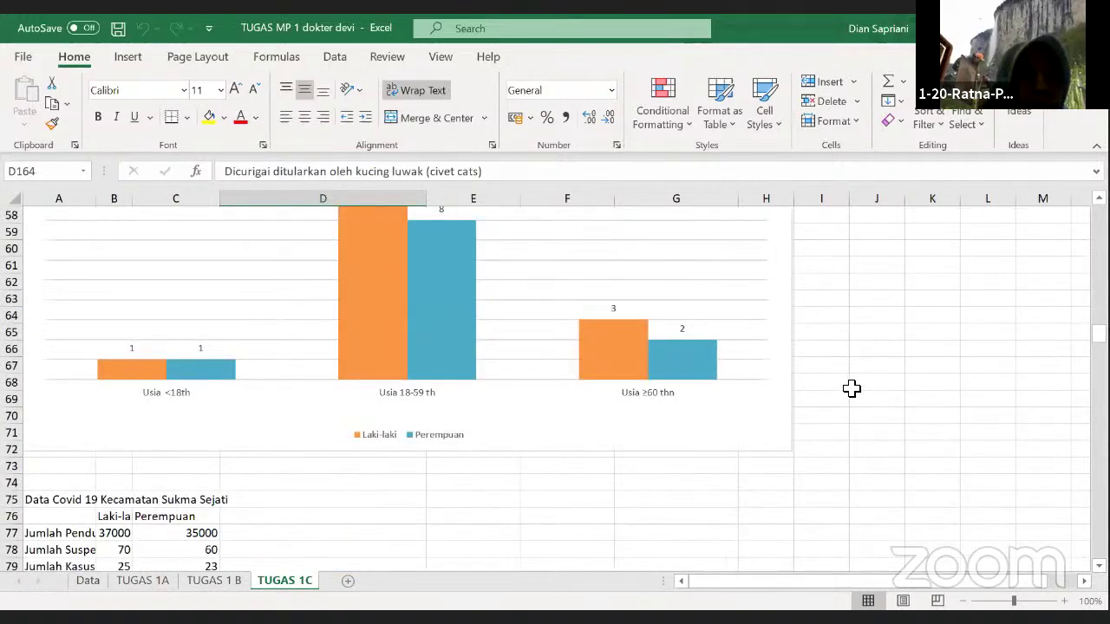
scroll(852, 388, "down", 6)
scroll(852, 388, "down", 20)
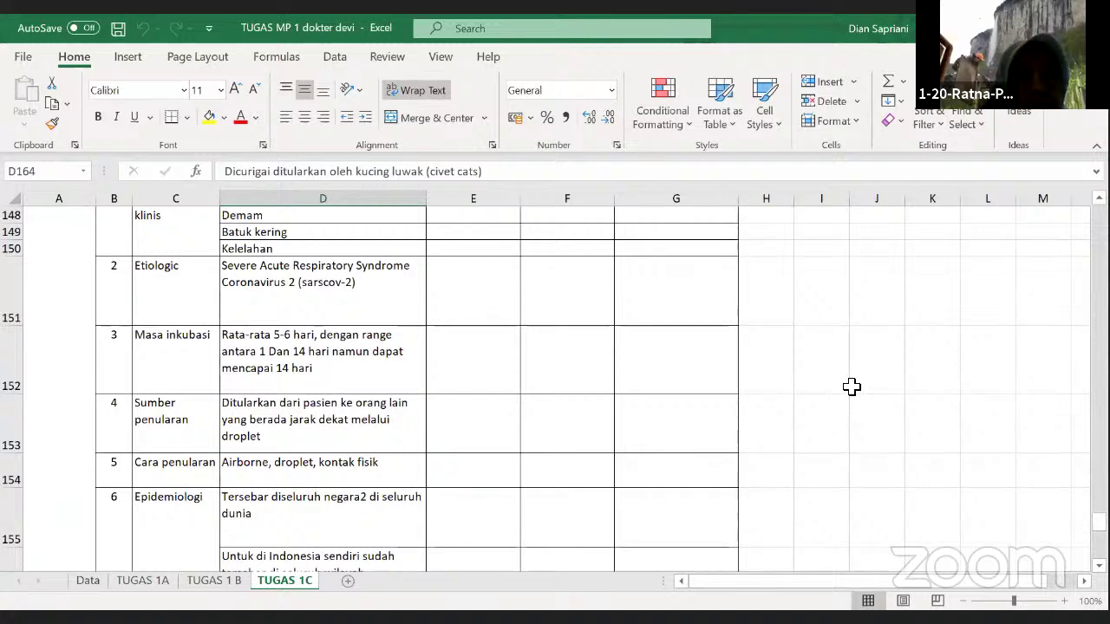
Step: Skim the Matriks Deteksi Dini Kasus covid-19 to its end and return to its heading and Gambaran klinis row
scroll(851, 387, "up", 4)
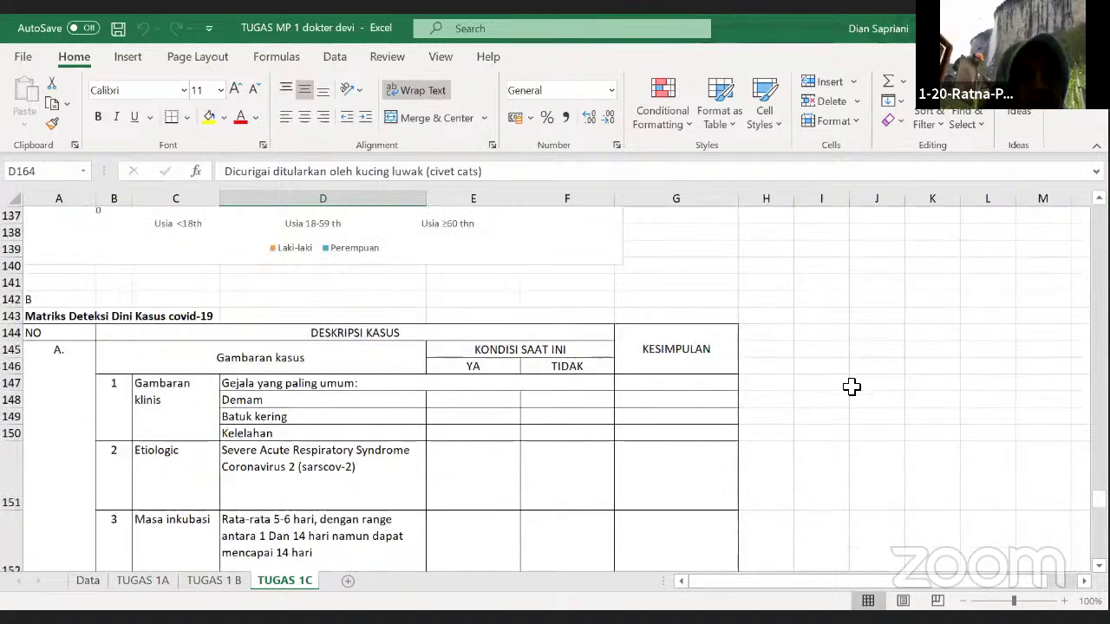
scroll(852, 387, "down", 18)
scroll(852, 386, "down", 5)
scroll(852, 382, "up", 16)
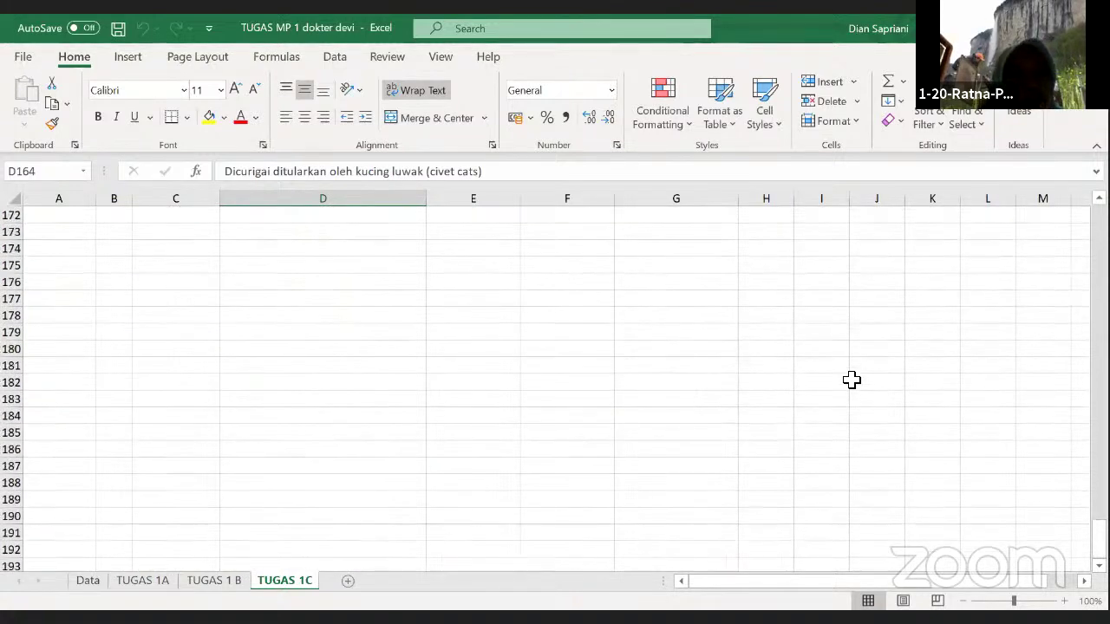
scroll(851, 380, "up", 4)
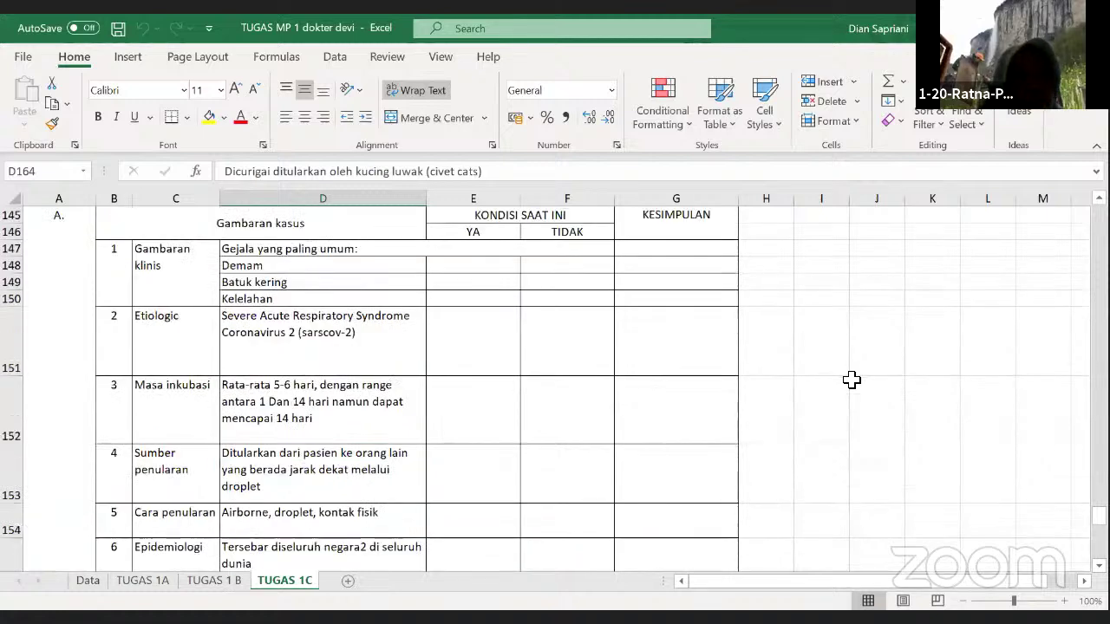
scroll(851, 380, "up", 8)
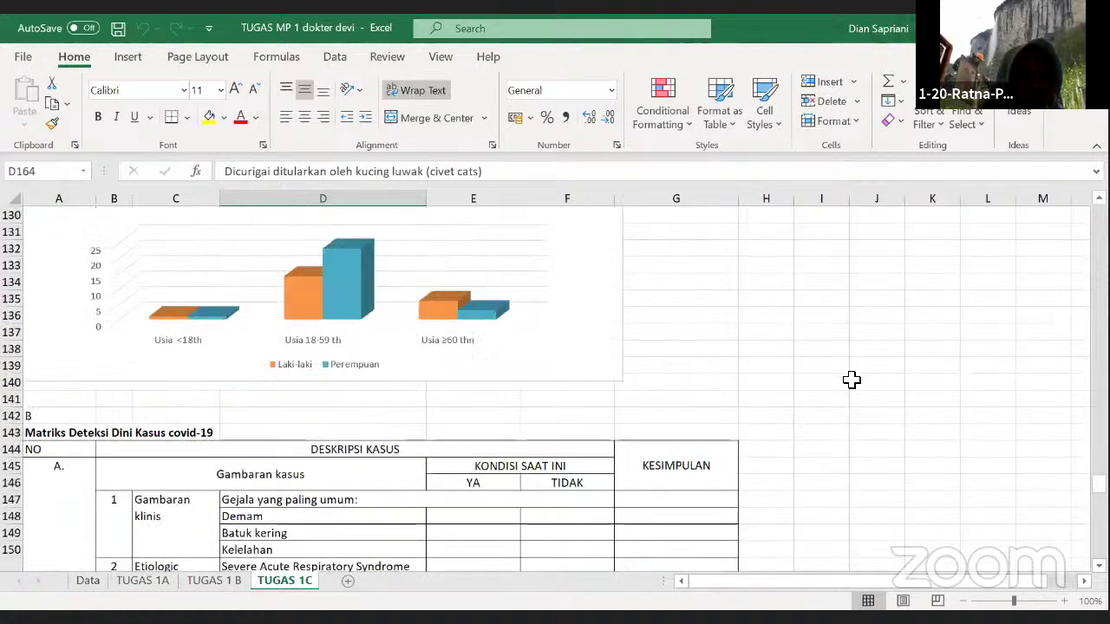
scroll(851, 379, "down", 1)
scroll(852, 380, "down", 2)
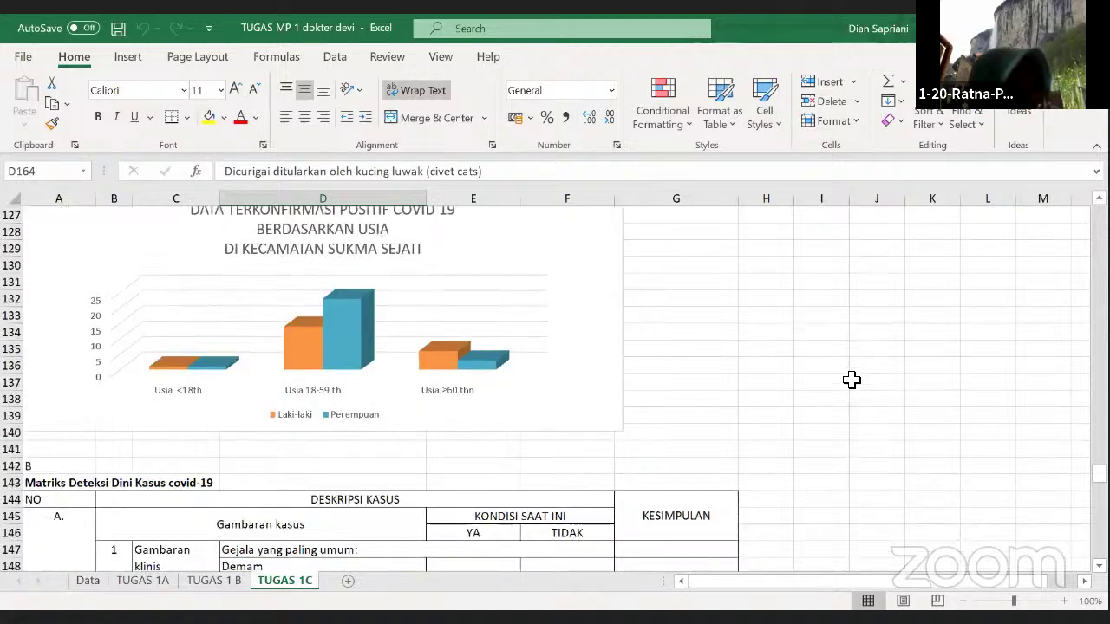
scroll(851, 380, "down", 4)
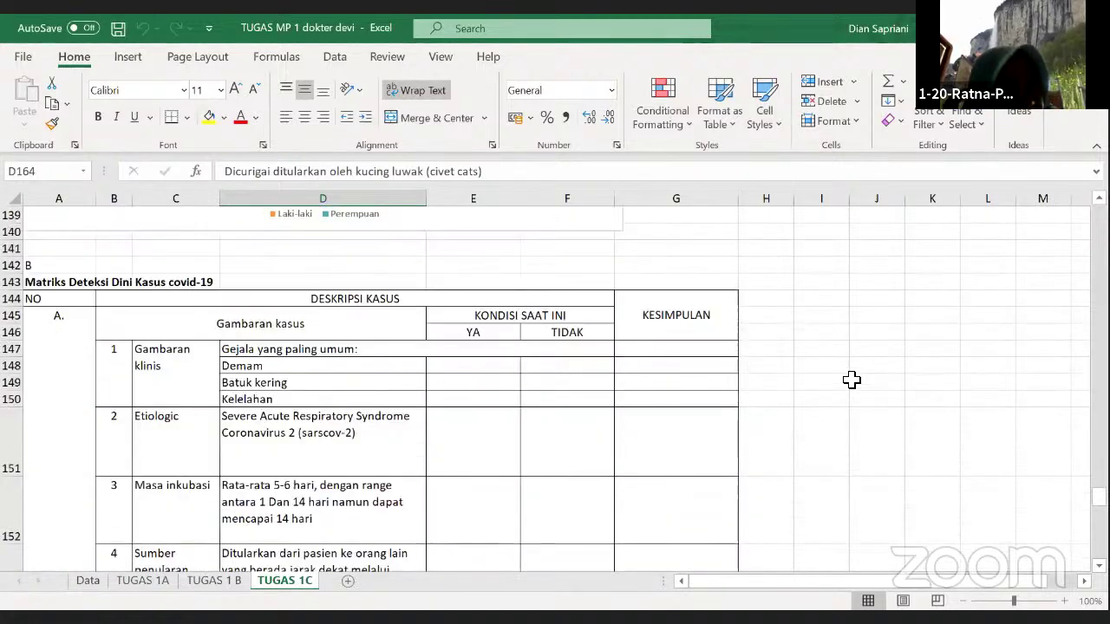
Step: Read the Gambaran kasus rows of the COVID-19 matrix, from Gambaran klinis and Etiologic to Epidemiologi and Kewaspadaan dini
scroll(851, 380, "down", 1)
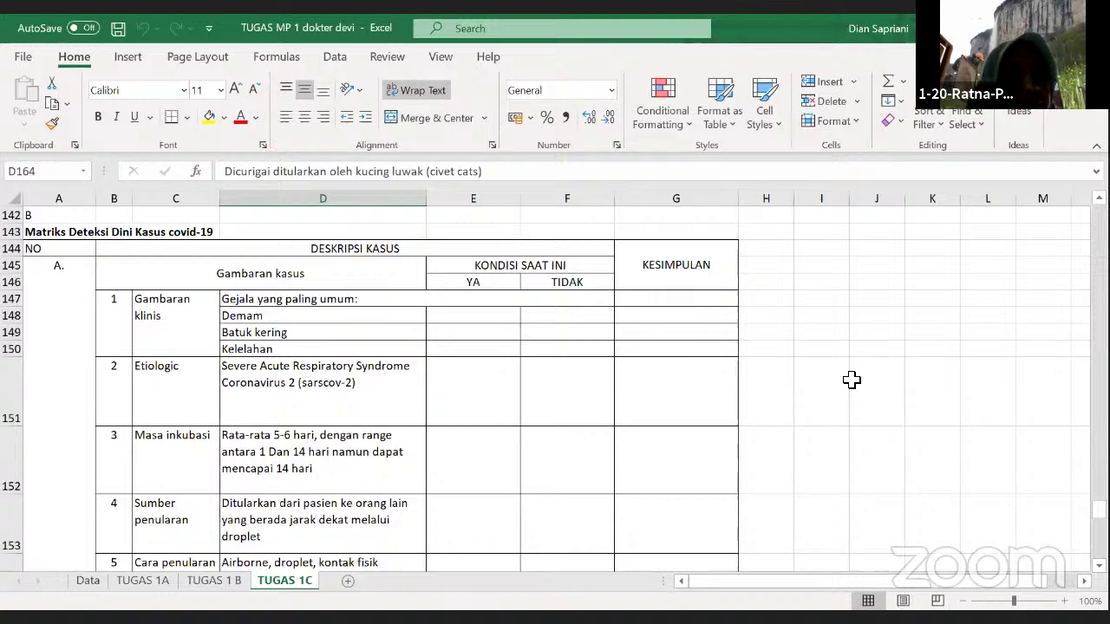
scroll(852, 380, "down", 1)
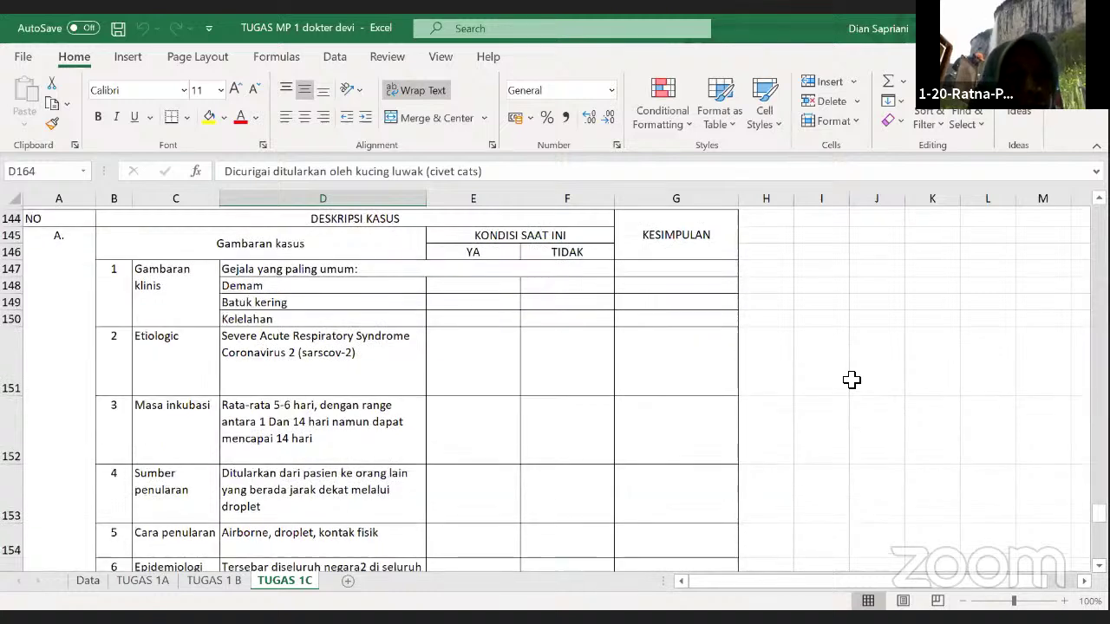
scroll(852, 380, "down", 1)
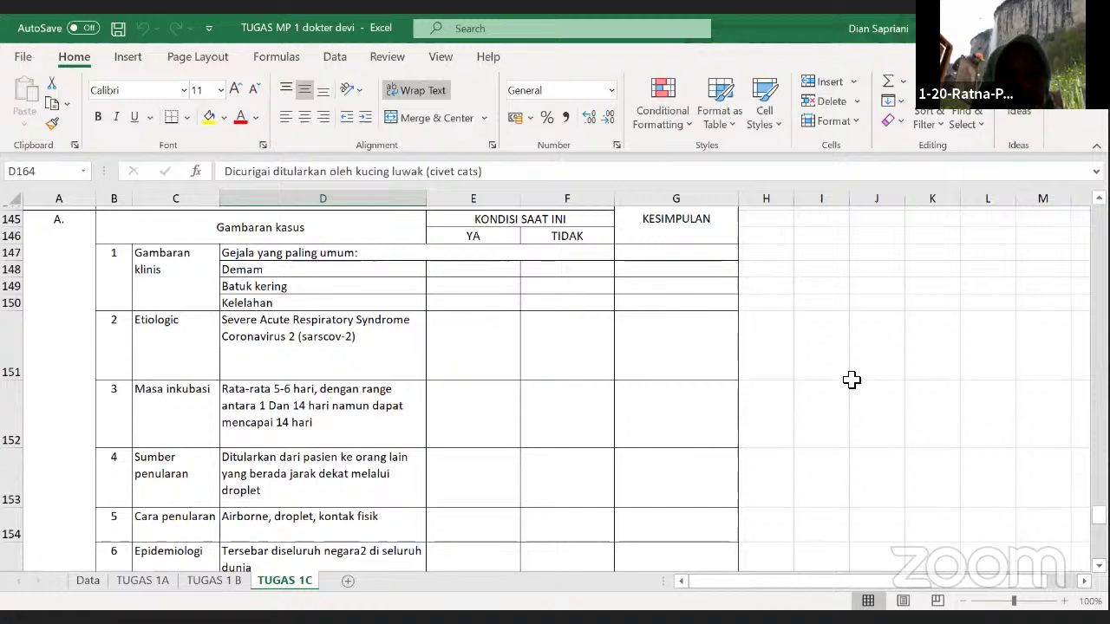
scroll(851, 379, "down", 2)
scroll(851, 380, "down", 1)
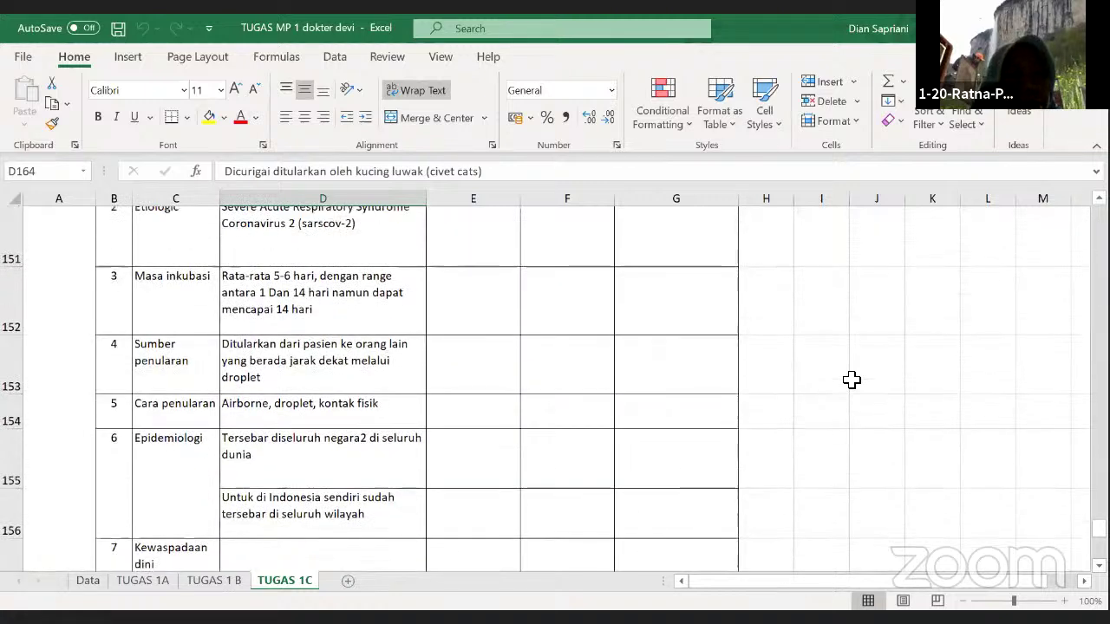
scroll(852, 380, "up", 1)
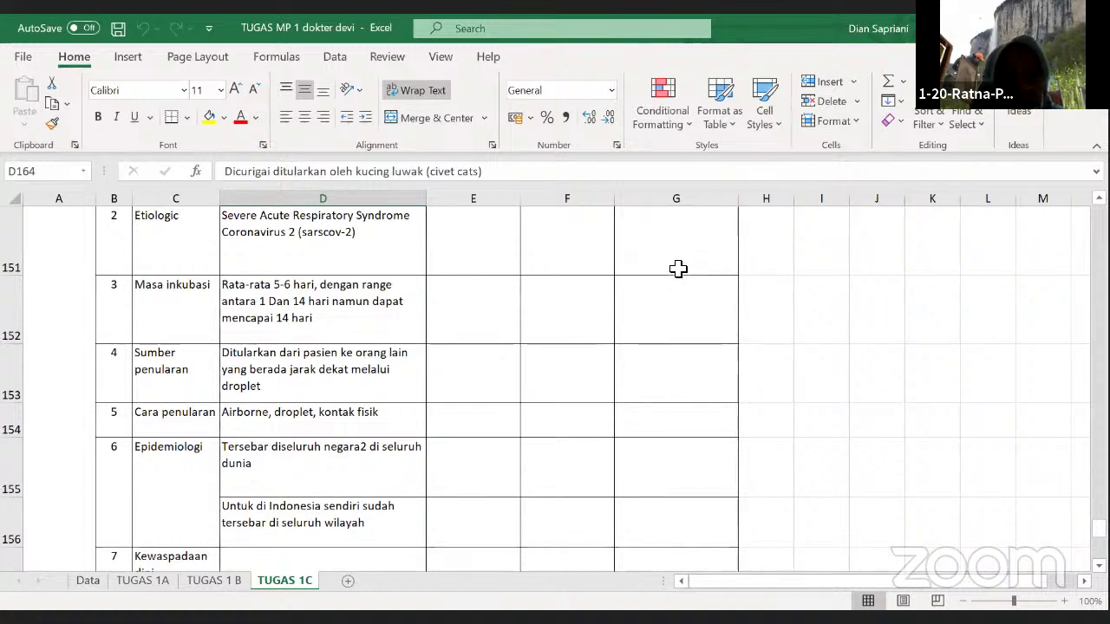
scroll(639, 286, "down", 2)
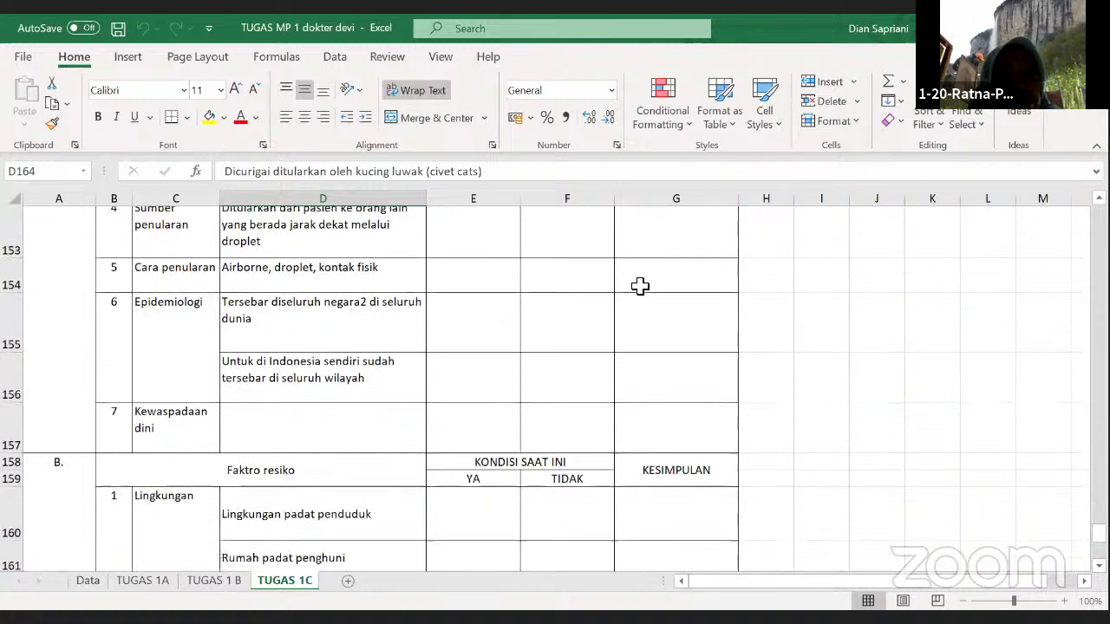
Step: Examine the Faktro resiko section of the COVID-19 matrix, covering the Lingkungan, Vector and Social rows
scroll(639, 286, "down", 2)
scroll(639, 287, "up", 2)
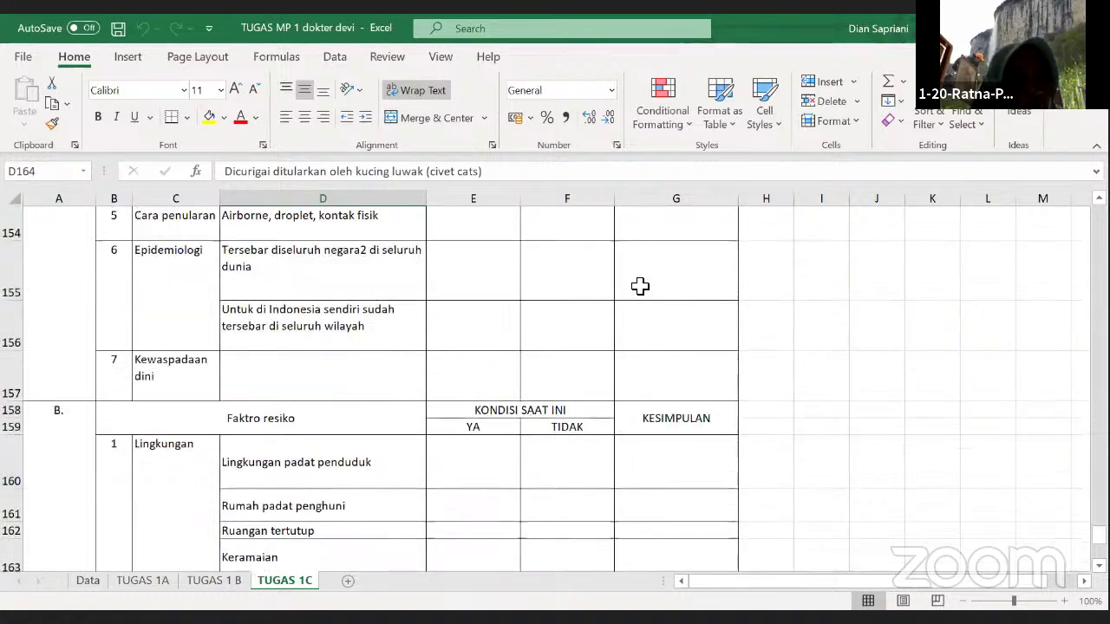
scroll(639, 286, "down", 2)
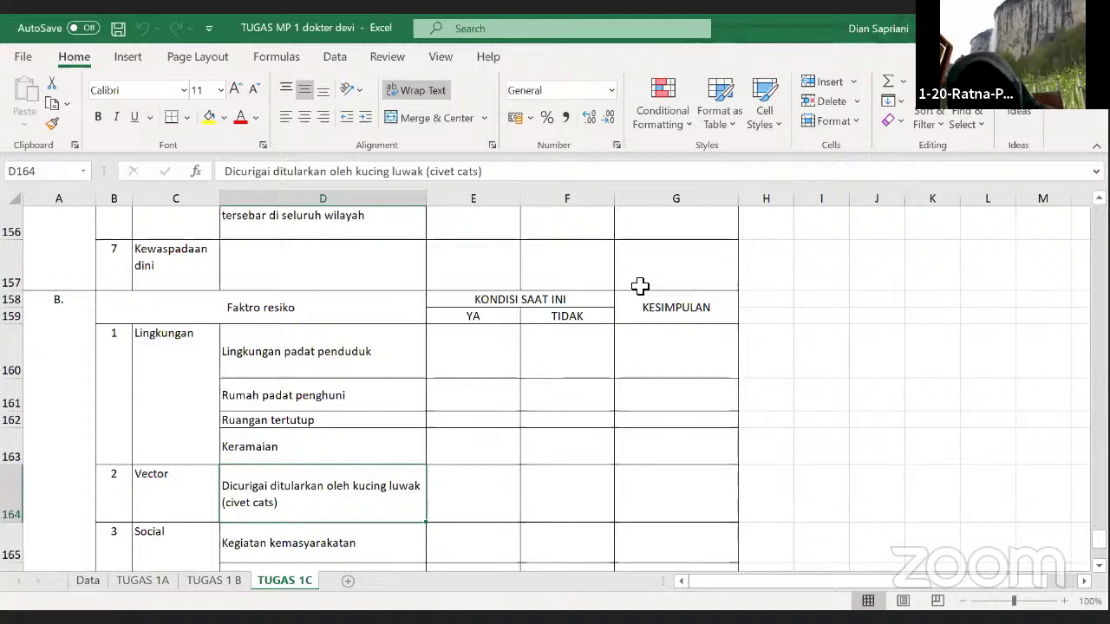
scroll(639, 286, "down", 1)
scroll(642, 379, "up", 2)
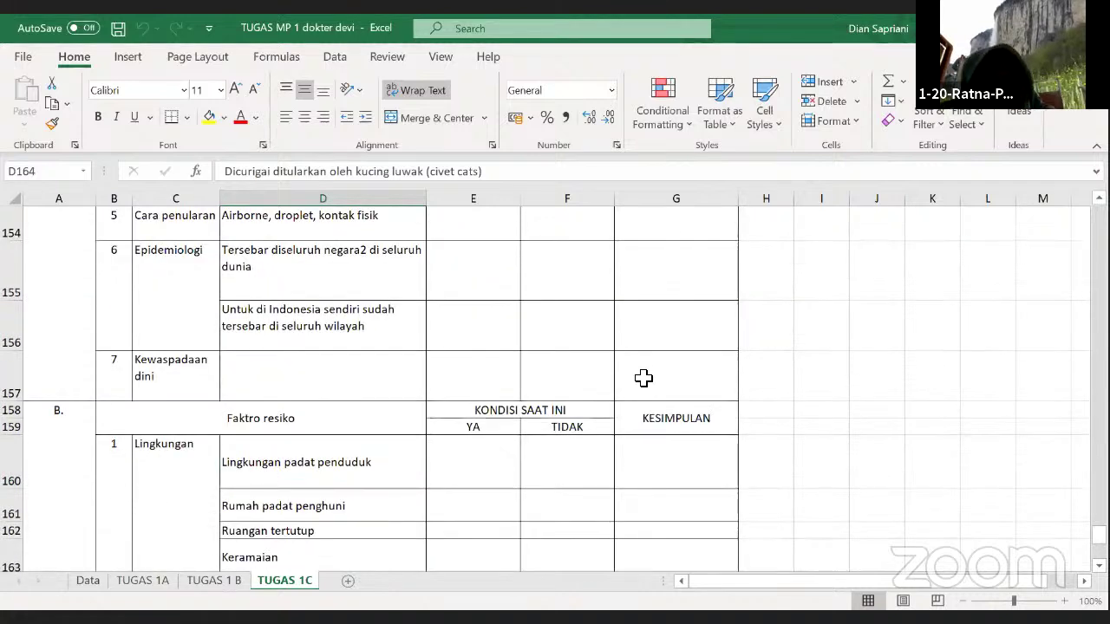
scroll(643, 378, "down", 2)
scroll(644, 377, "down", 1)
scroll(643, 375, "up", 3)
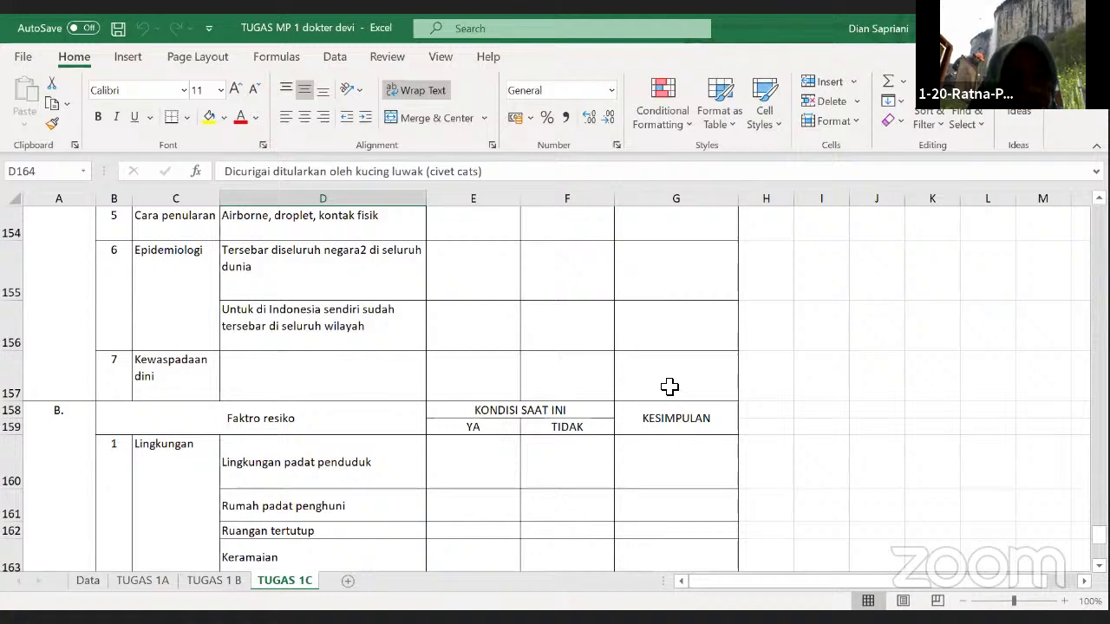
scroll(669, 386, "down", 1)
scroll(669, 387, "down", 1)
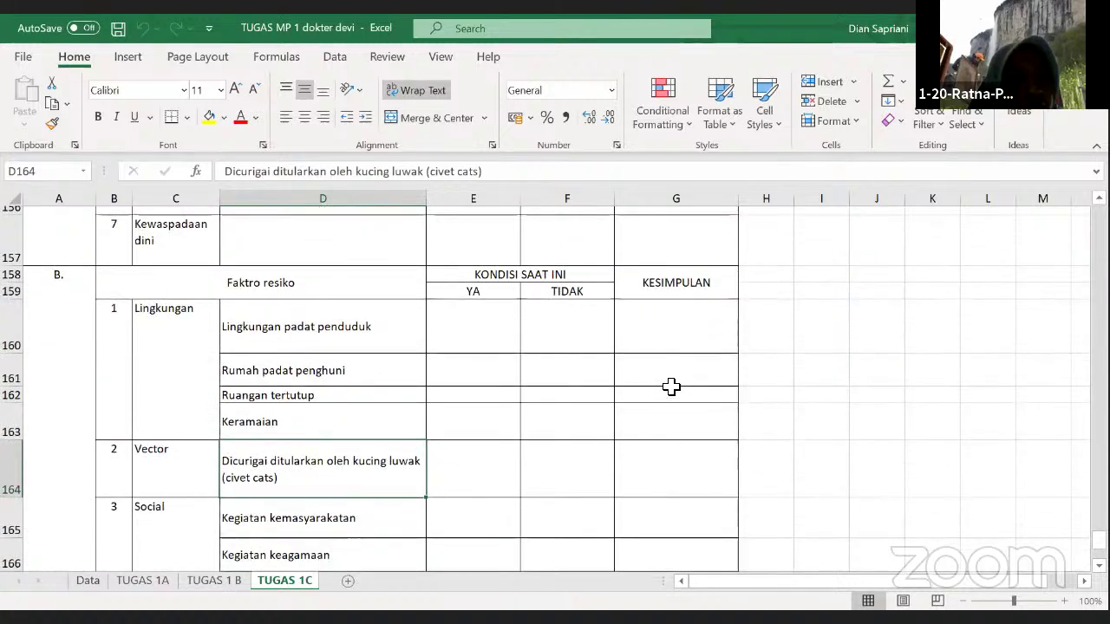
Step: Read the Social rows of the COVID-19 matrix's Faktro resiko section, from Kegiatan kemasyarakatan to Kegiatan kumpul2, down to Imunisasi
scroll(670, 387, "down", 1)
scroll(671, 387, "up", 1)
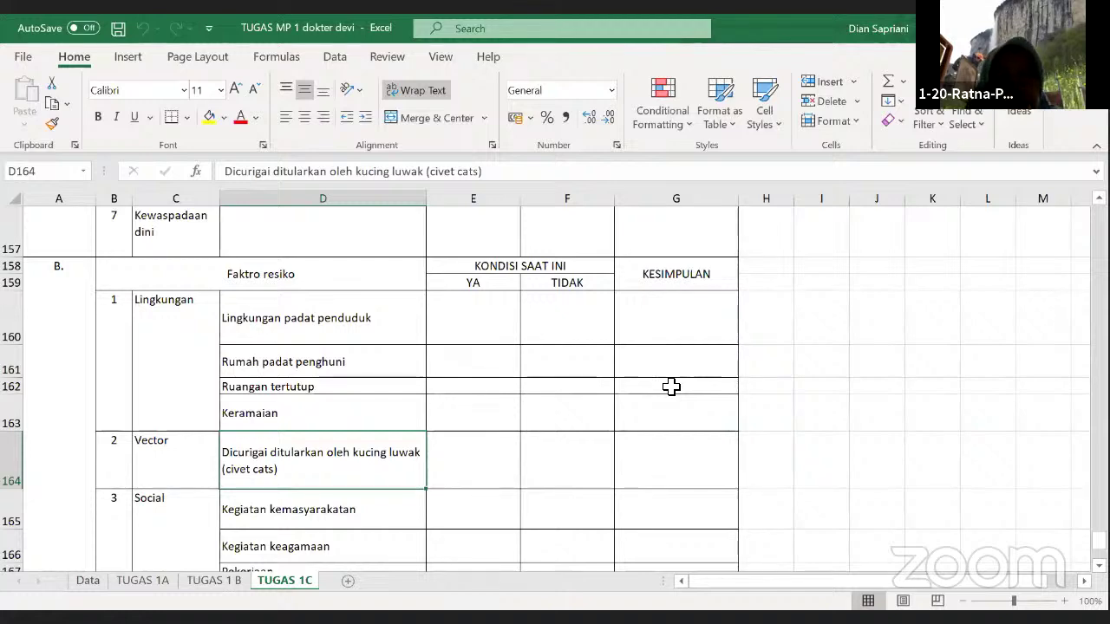
scroll(671, 387, "down", 2)
scroll(671, 387, "down", 3)
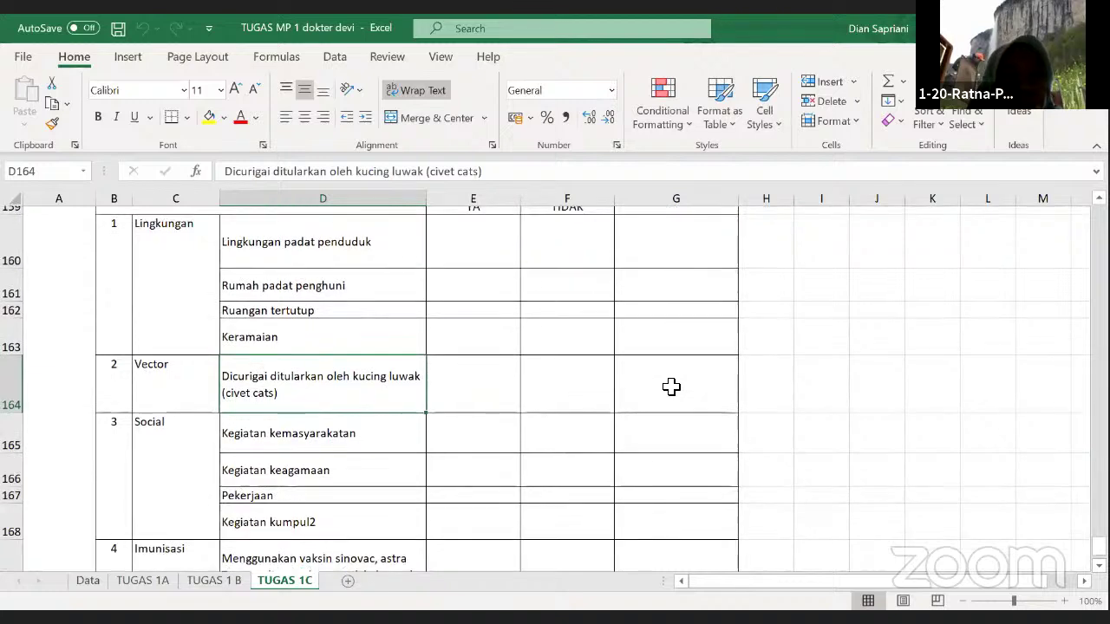
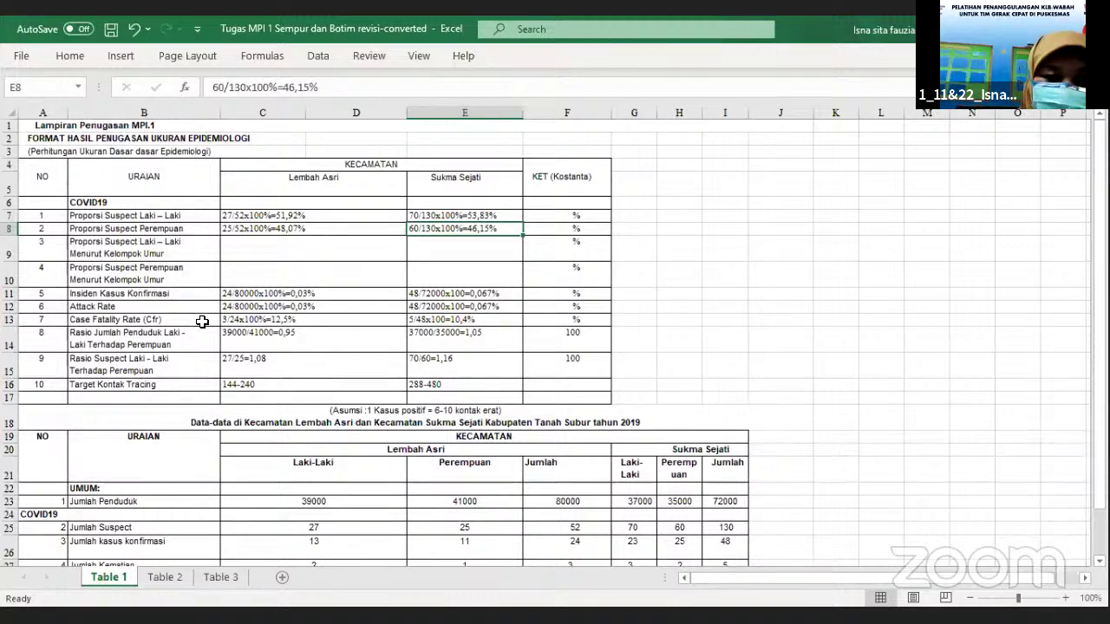
Step: On sheet Table 1, review the COVID-19 epidemiological measures for Lembah Asri and Sukma Sejati against the 2019 data table below them
scroll(202, 322, "down", 1)
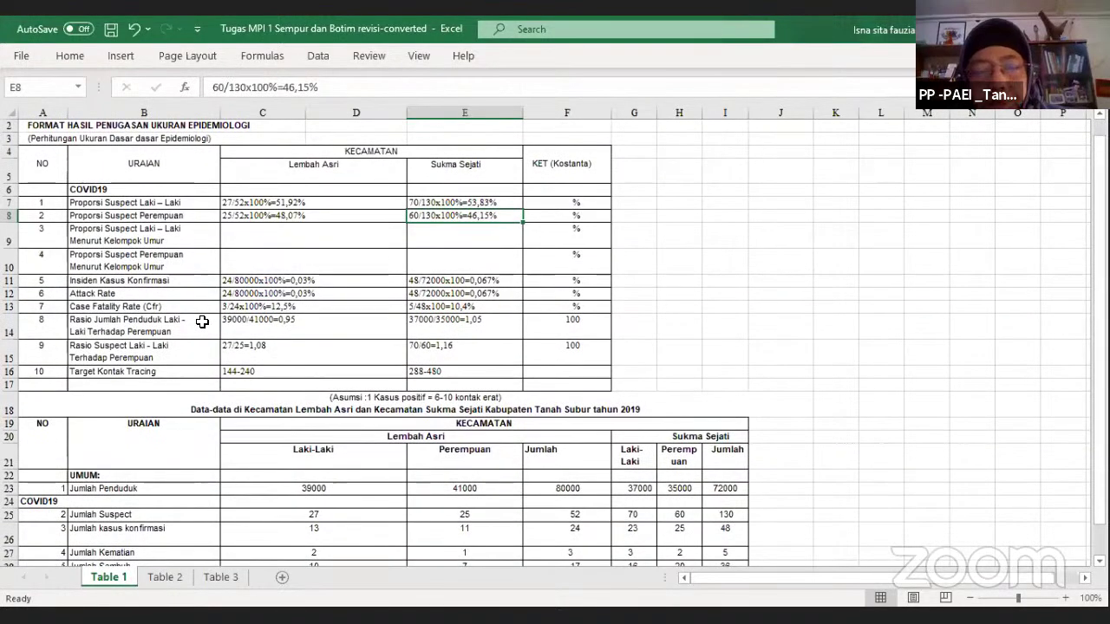
scroll(202, 321, "down", 2)
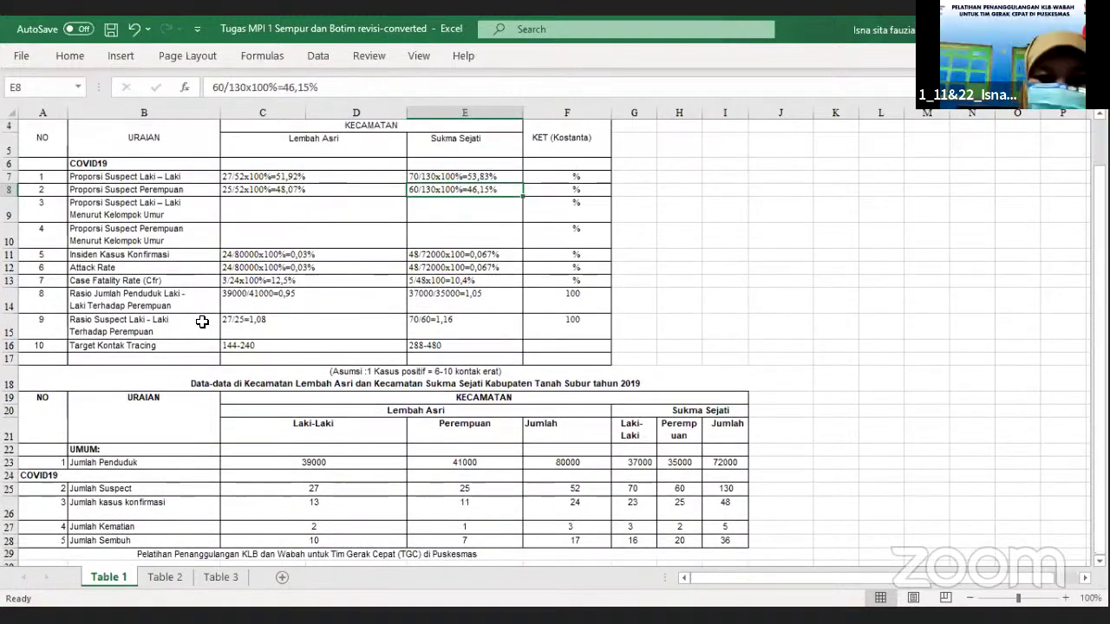
scroll(202, 321, "down", 5)
scroll(202, 321, "down", 6)
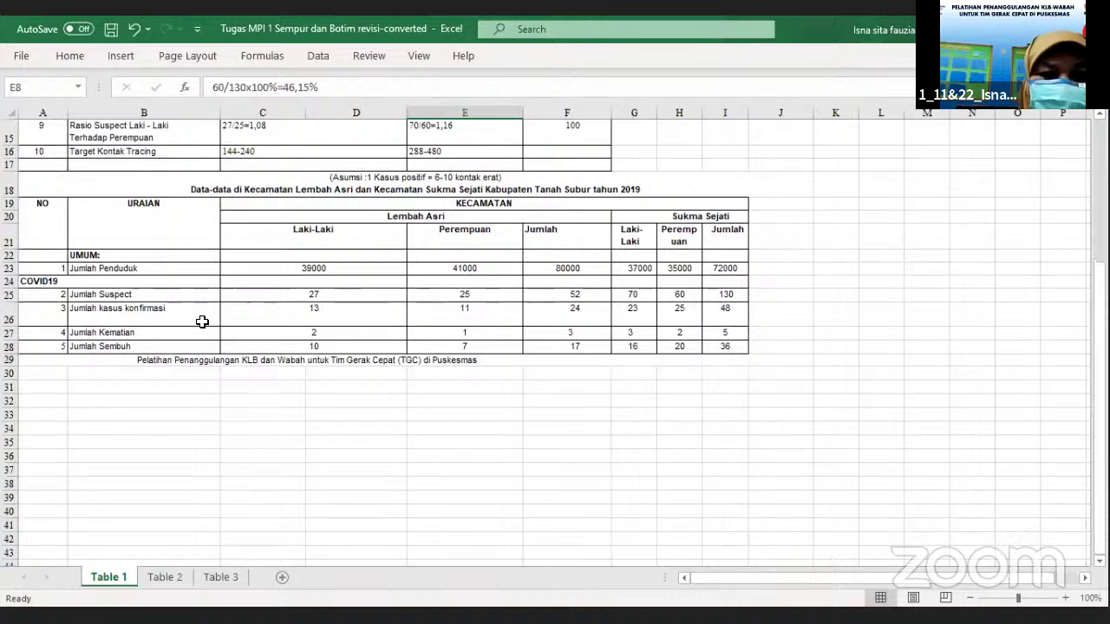
scroll(202, 322, "up", 5)
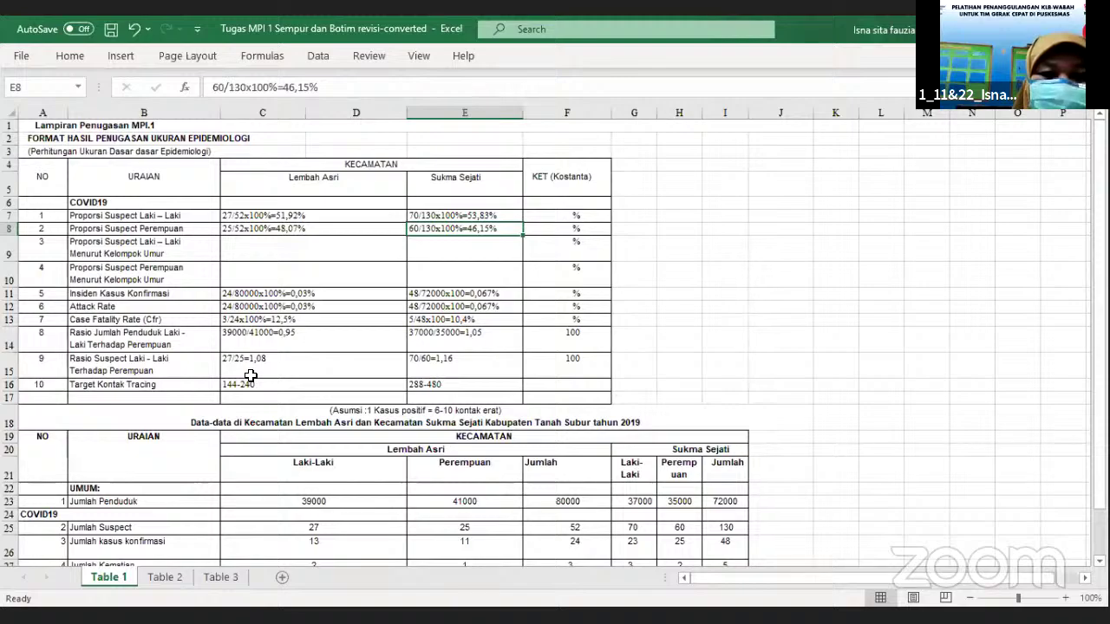
scroll(251, 373, "down", 3)
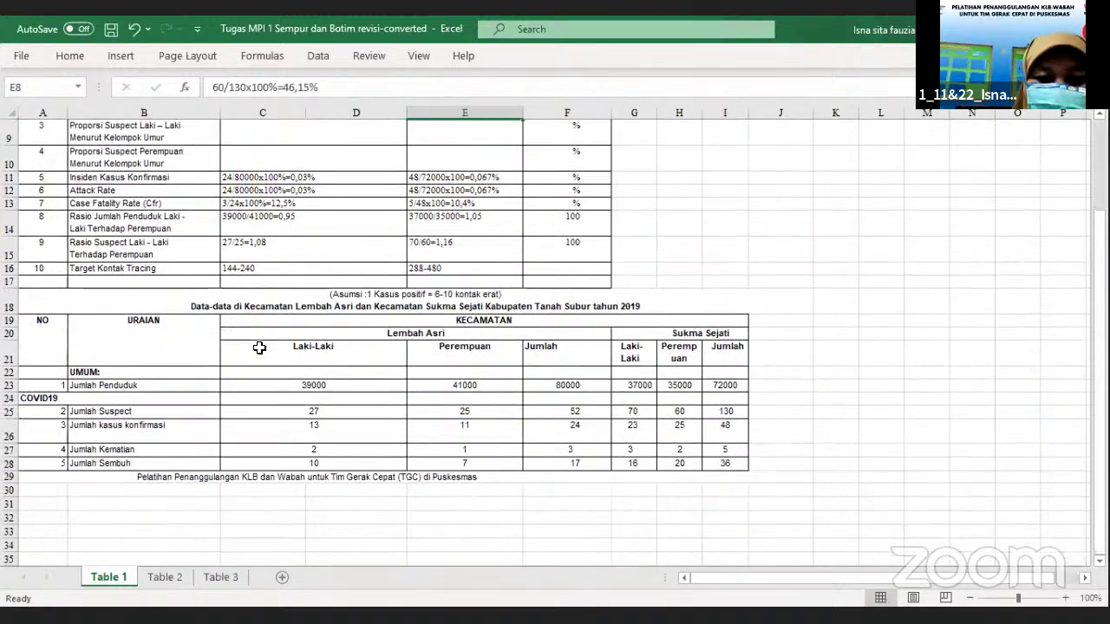
scroll(259, 348, "up", 3)
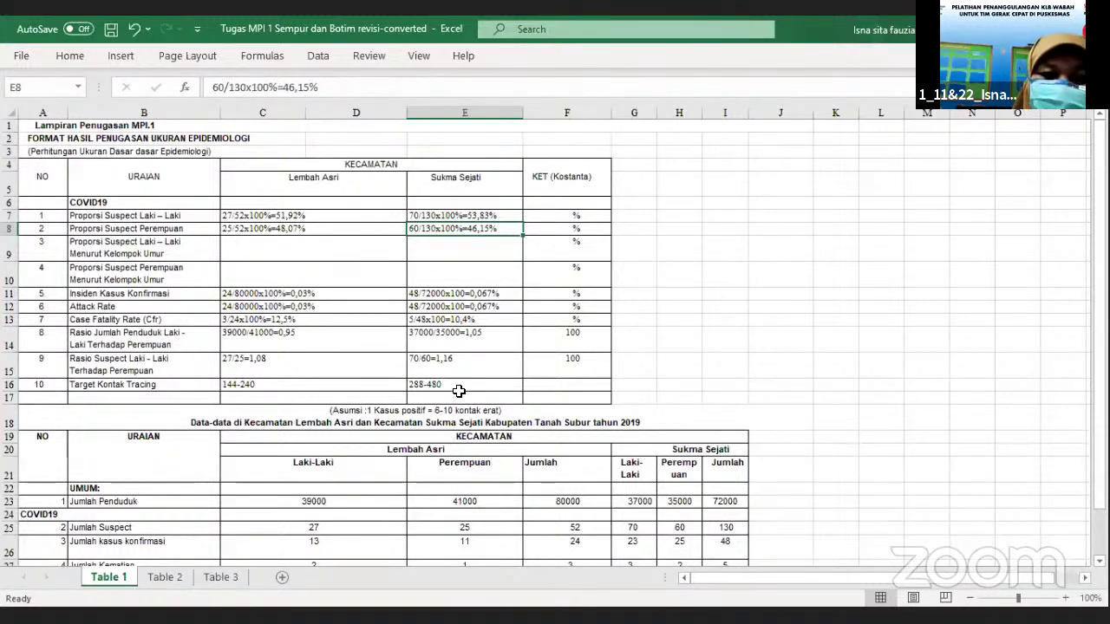
Step: Recheck the 2019 kecamatan data table and switch to Tugas MPI 1 Sempur dan Botim revisi.pdf in Adobe Acrobat Reader
scroll(459, 391, "down", 3)
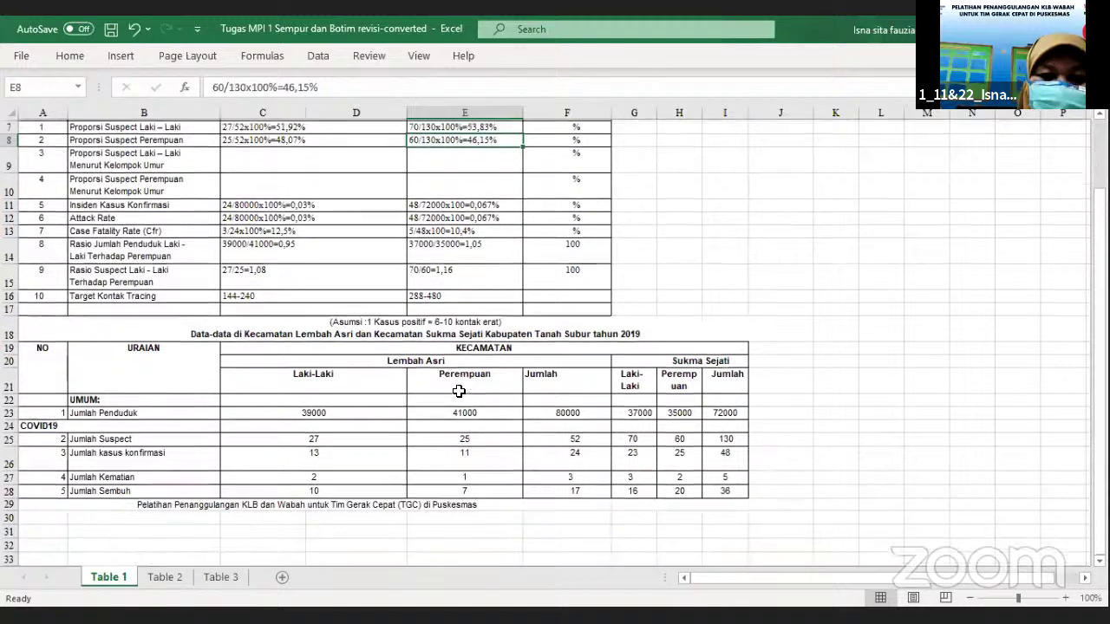
scroll(458, 391, "down", 3)
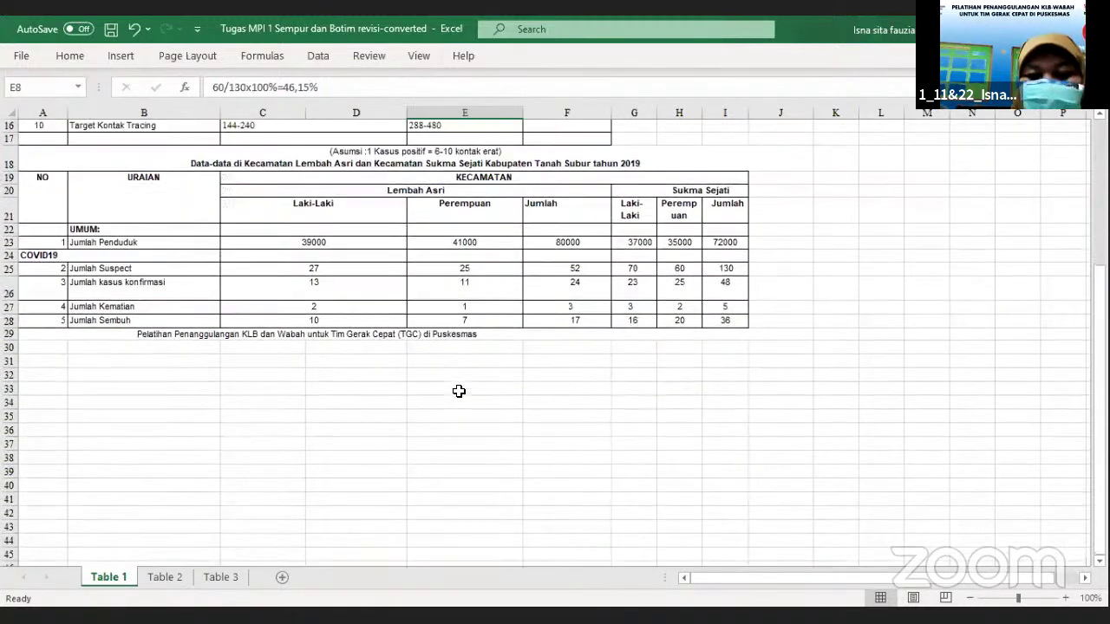
scroll(231, 514, "up", 3)
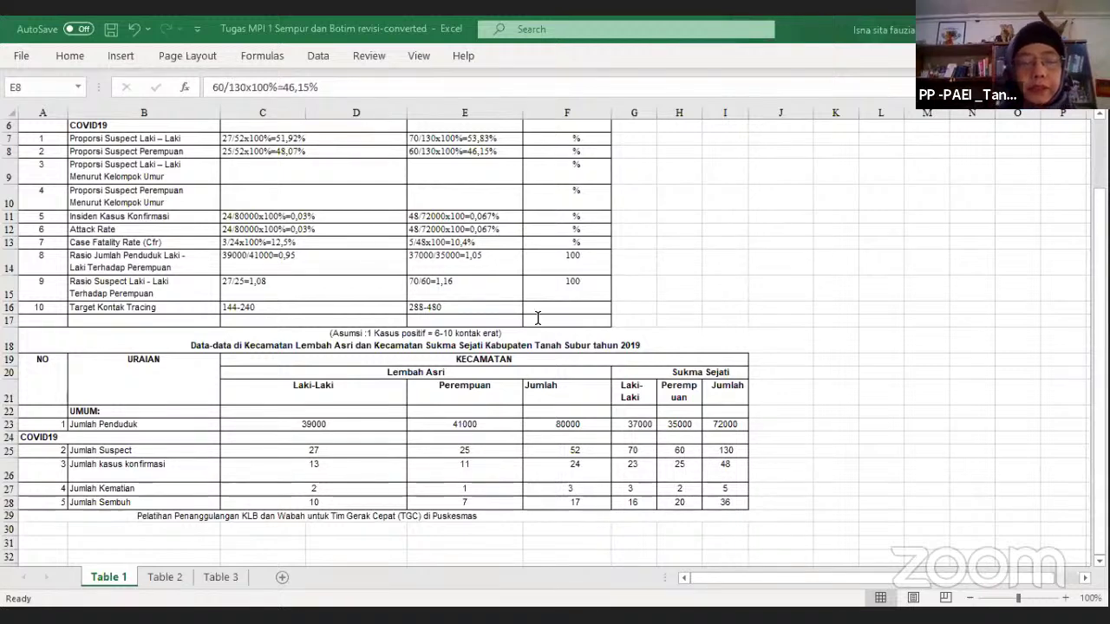
key("alt+Tab")
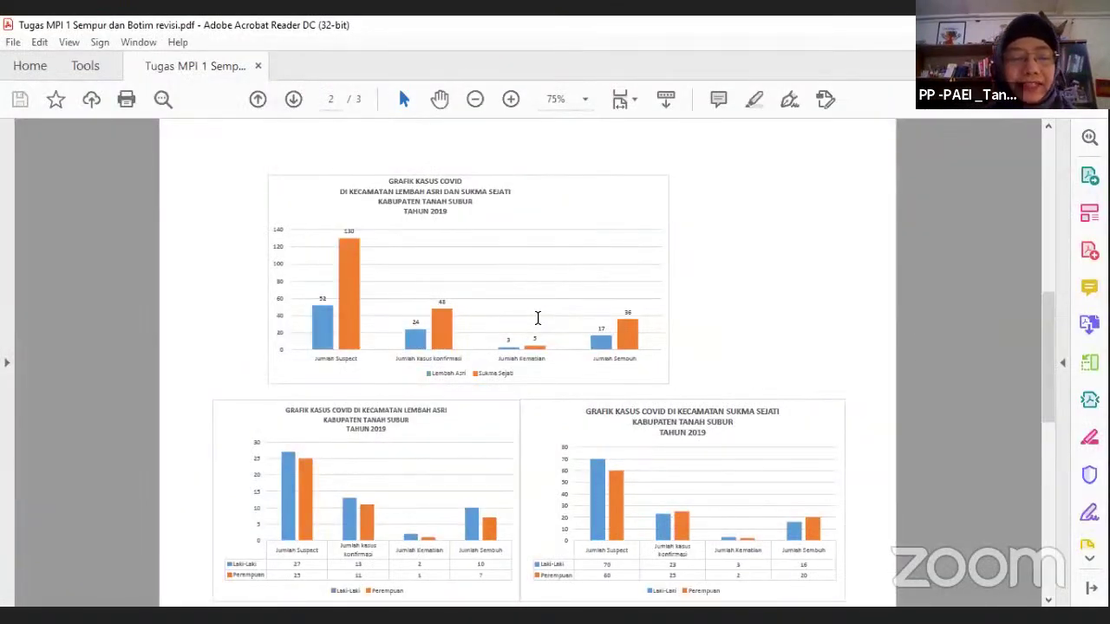